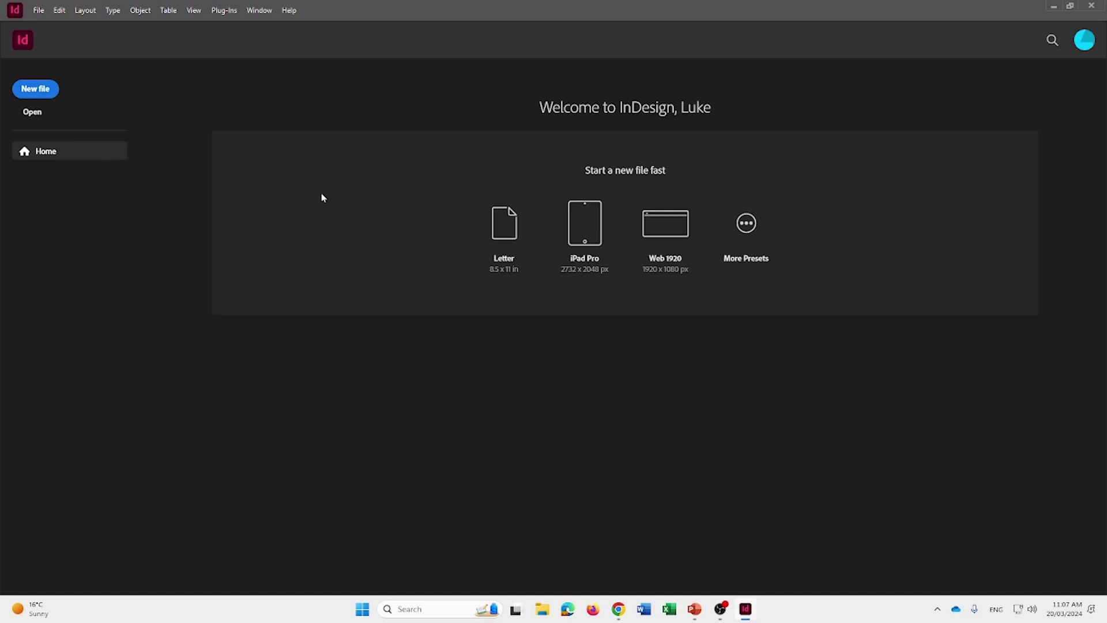
Start a new print document from the A3 preset, in millimetres, landscape orientation.
left_click(34, 91)
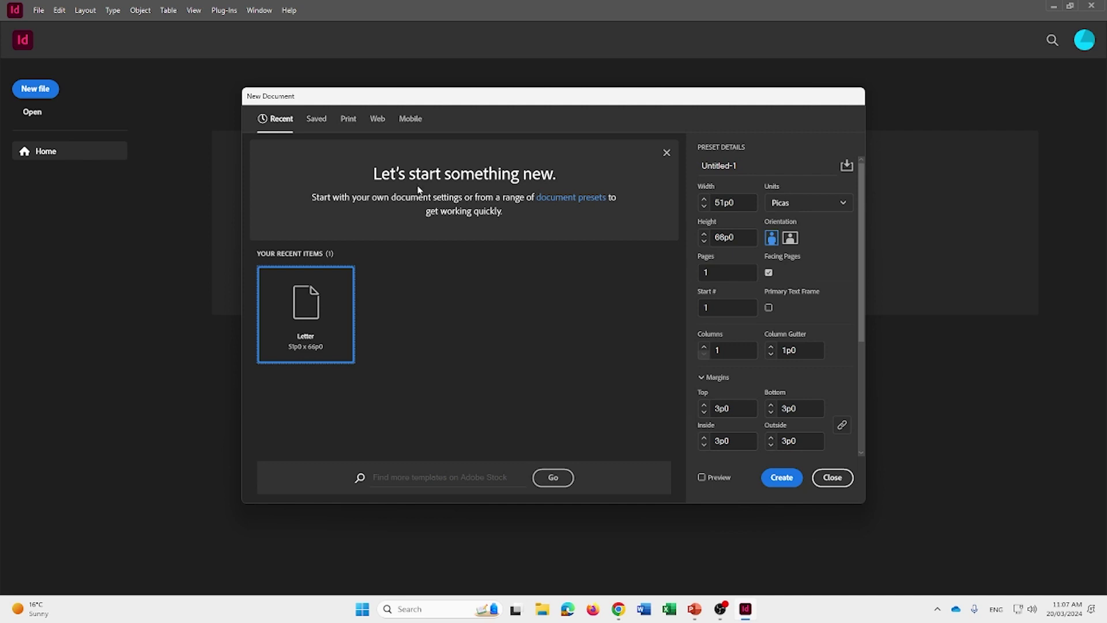
left_click(350, 121)
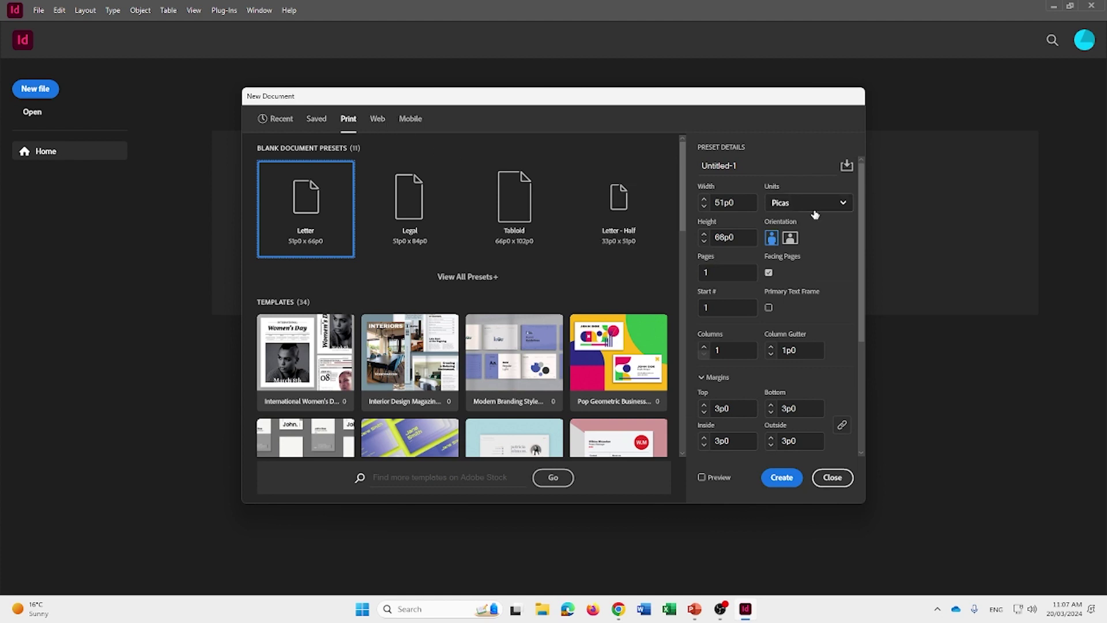
left_click(472, 277)
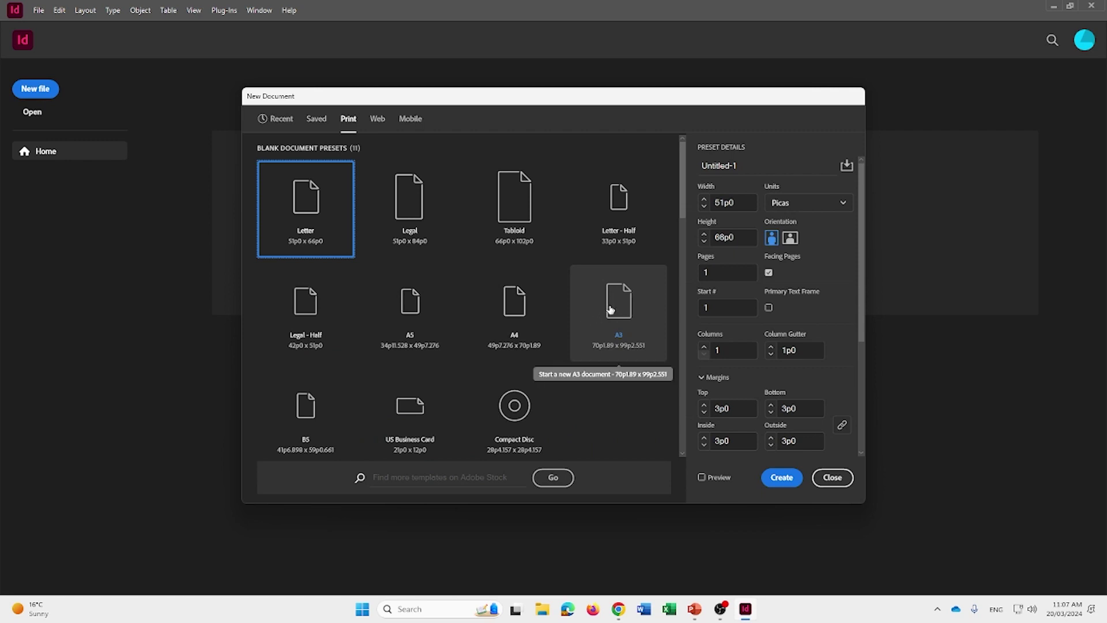
left_click(611, 309)
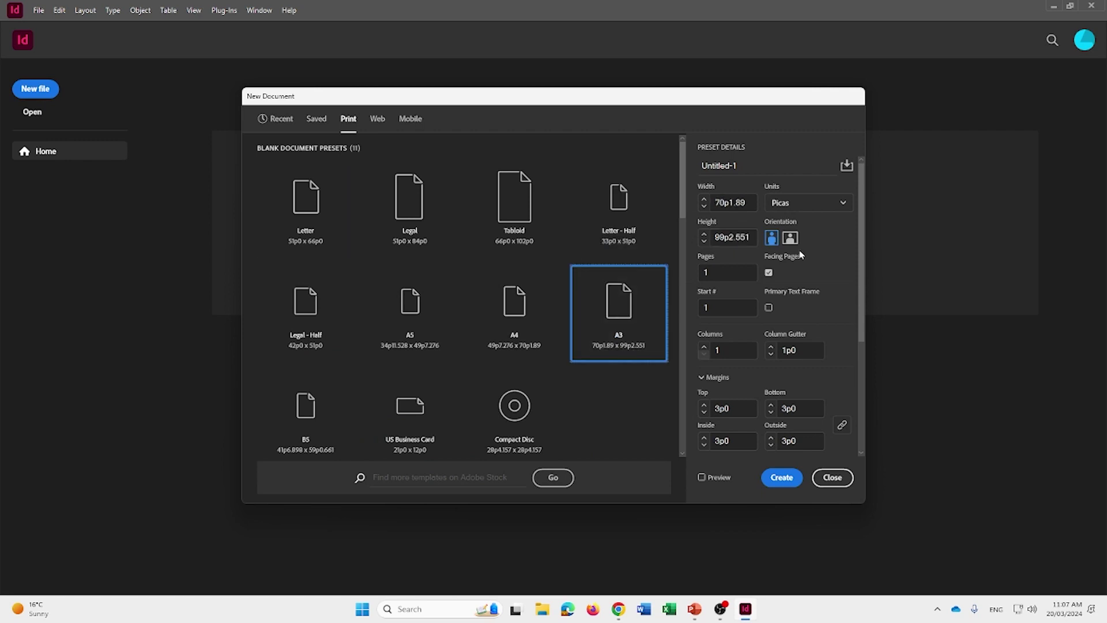
left_click(786, 206)
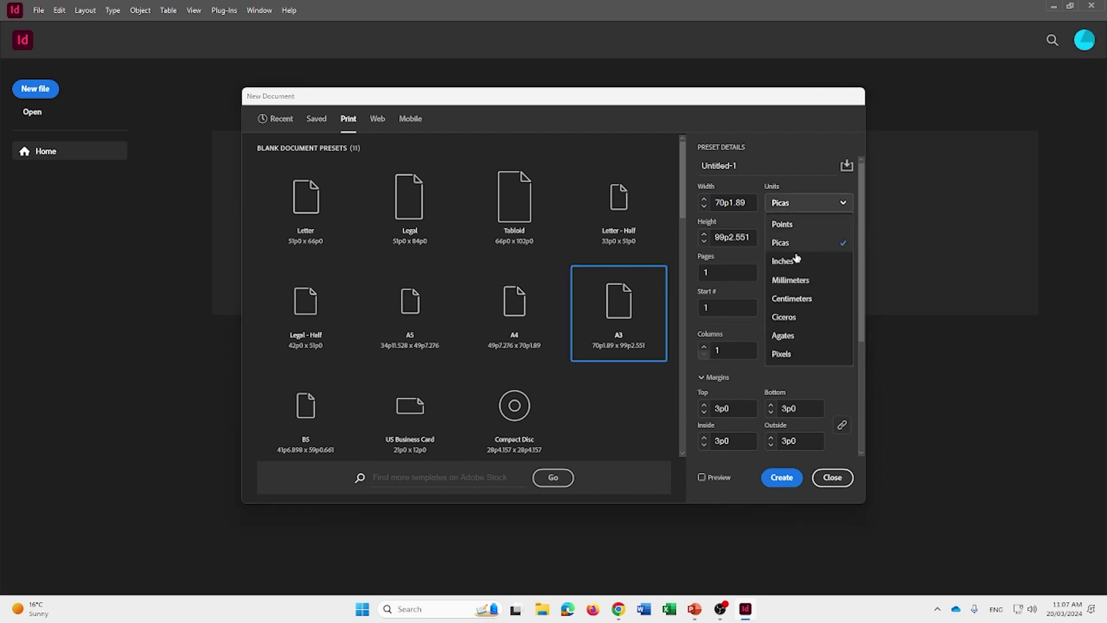
left_click(811, 286)
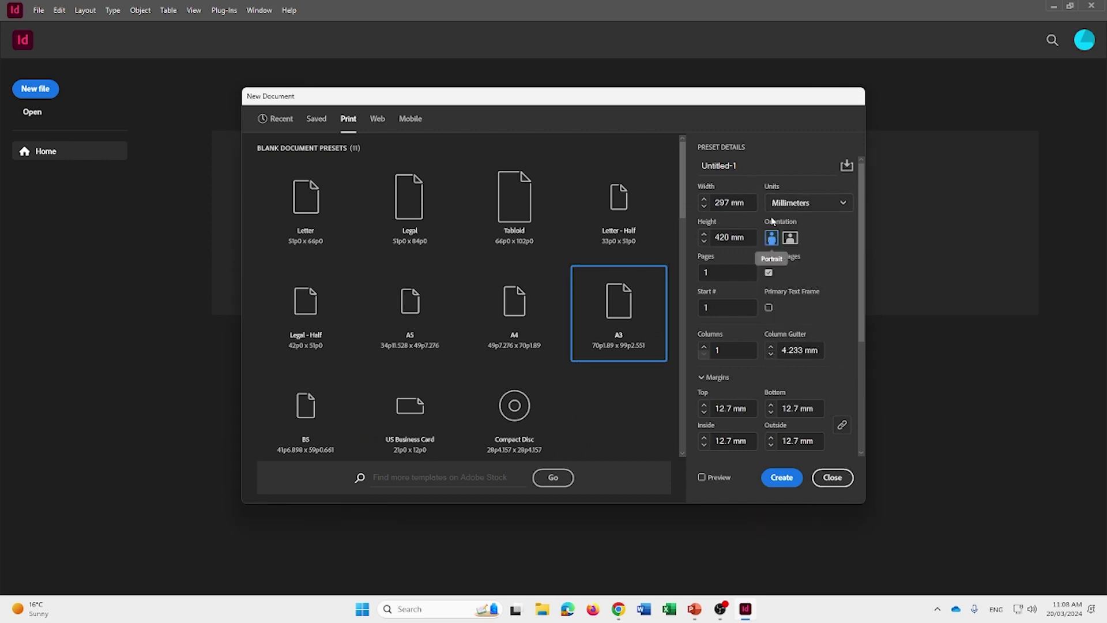
left_click(790, 238)
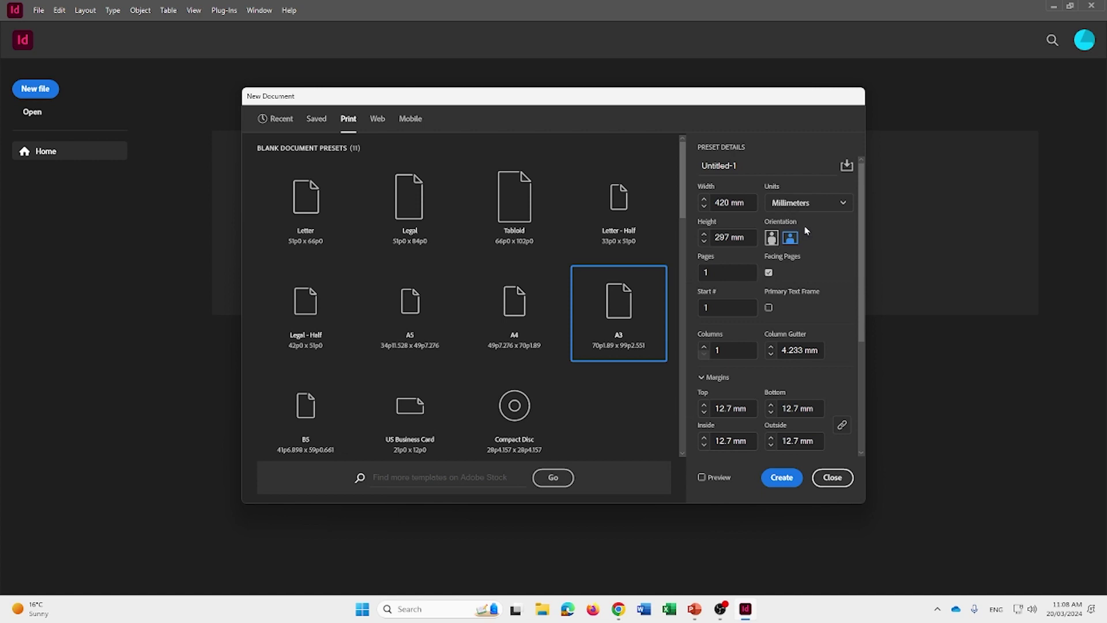
Untick Facing Pages and review the single-column, 12.7 mm margin and bleed settings.
left_click(770, 273)
scroll(811, 346, "down", 2)
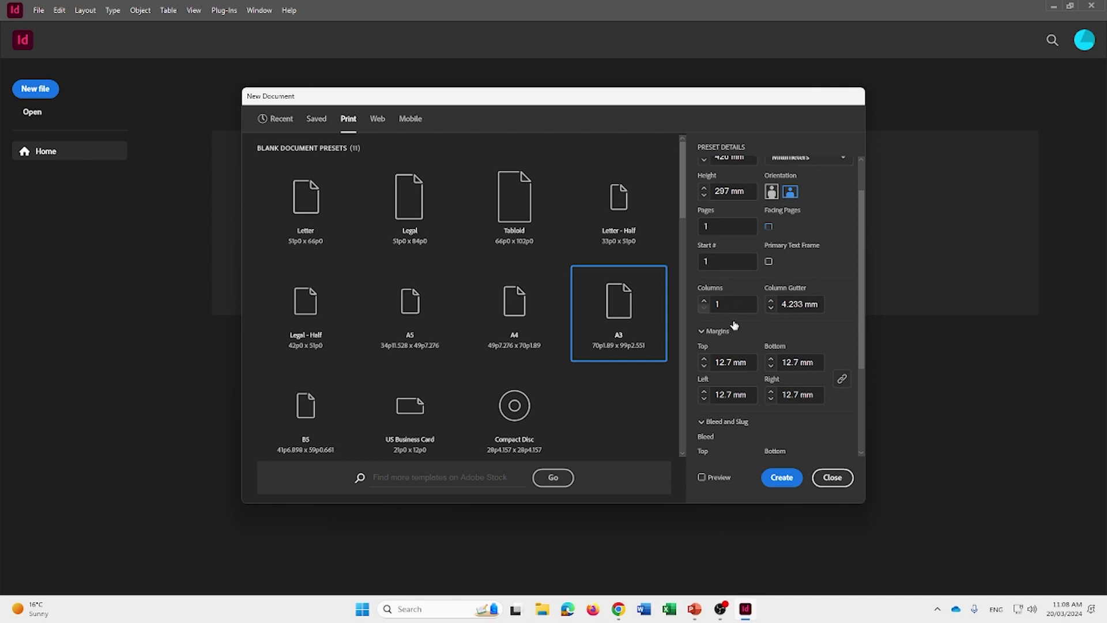
scroll(787, 331, "down", 1)
scroll(787, 331, "up", 1)
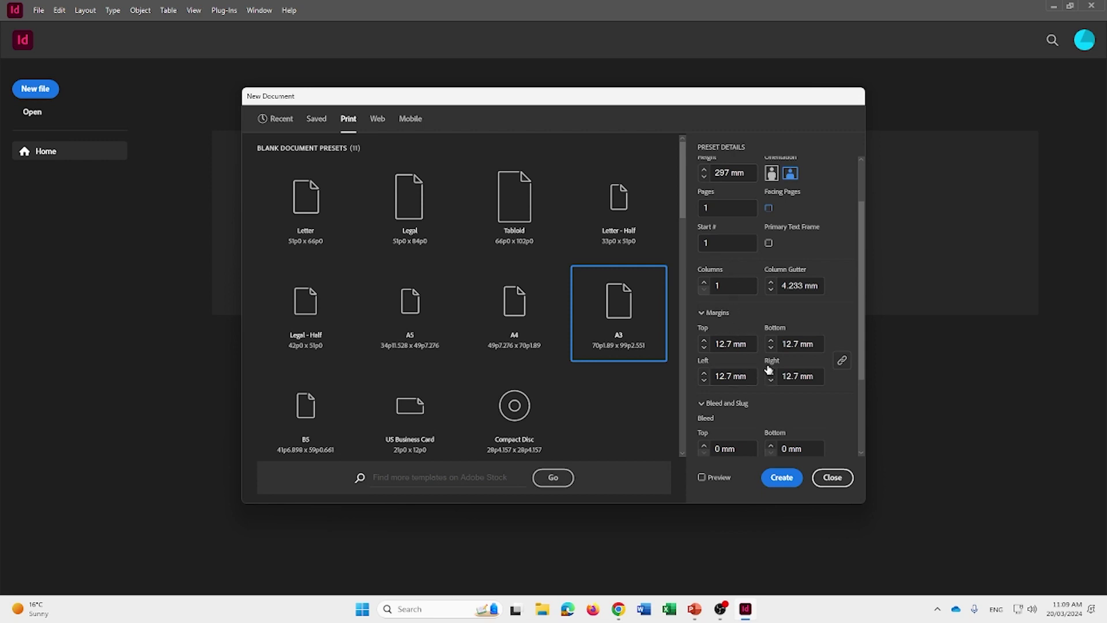
scroll(767, 332, "up", 2)
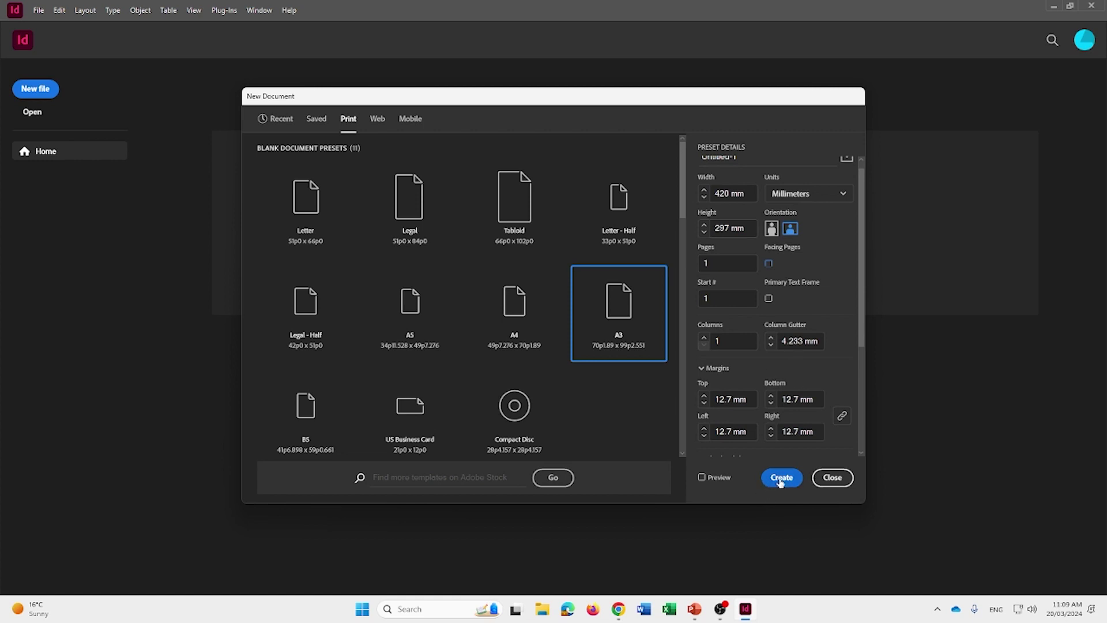
Create the Untitled-1 A3 landscape document, close the welcome tour and glance through the menus.
left_click(781, 482)
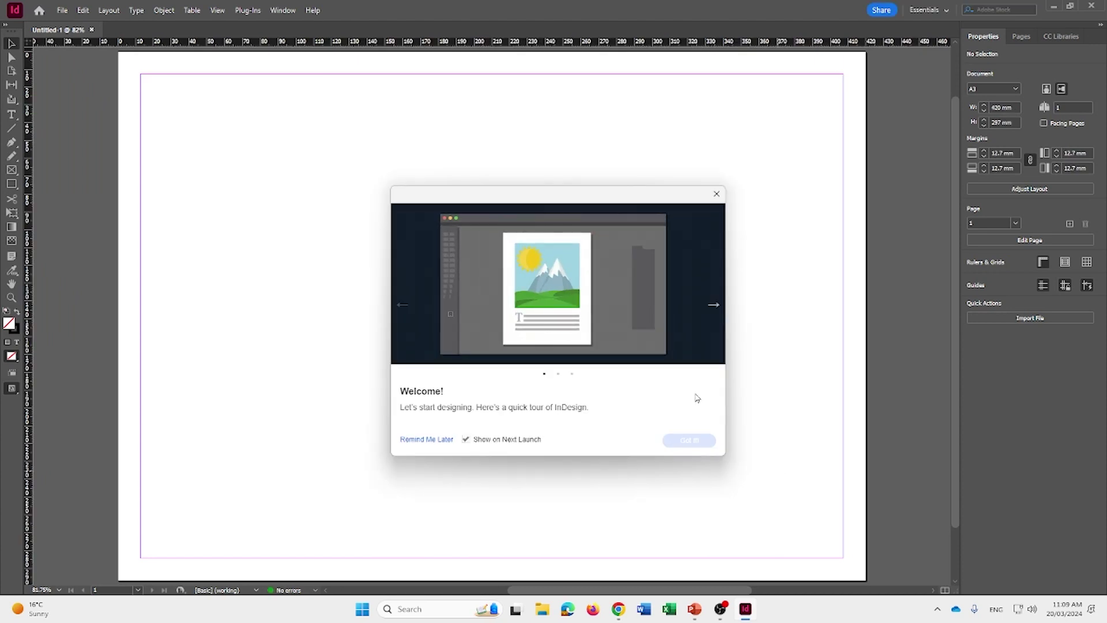
left_click(714, 196)
scroll(670, 275, "down", 2)
scroll(669, 271, "up", 4)
scroll(668, 266, "down", 4)
scroll(668, 267, "up", 3)
scroll(668, 263, "down", 2)
scroll(668, 263, "up", 2)
scroll(669, 261, "down", 1)
scroll(670, 260, "up", 1)
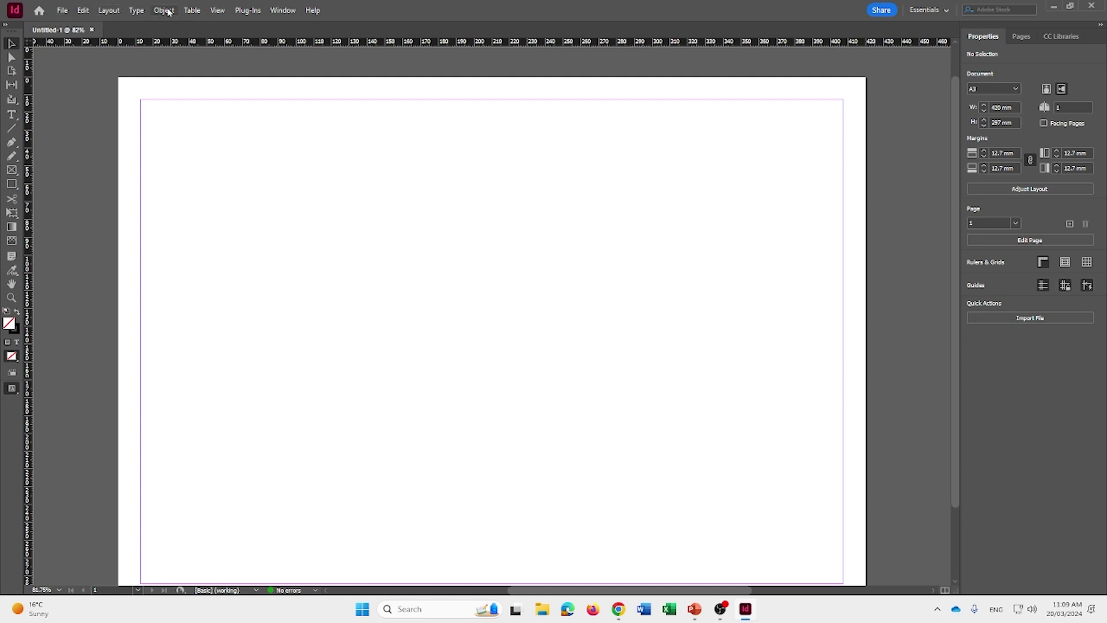
left_click(62, 12)
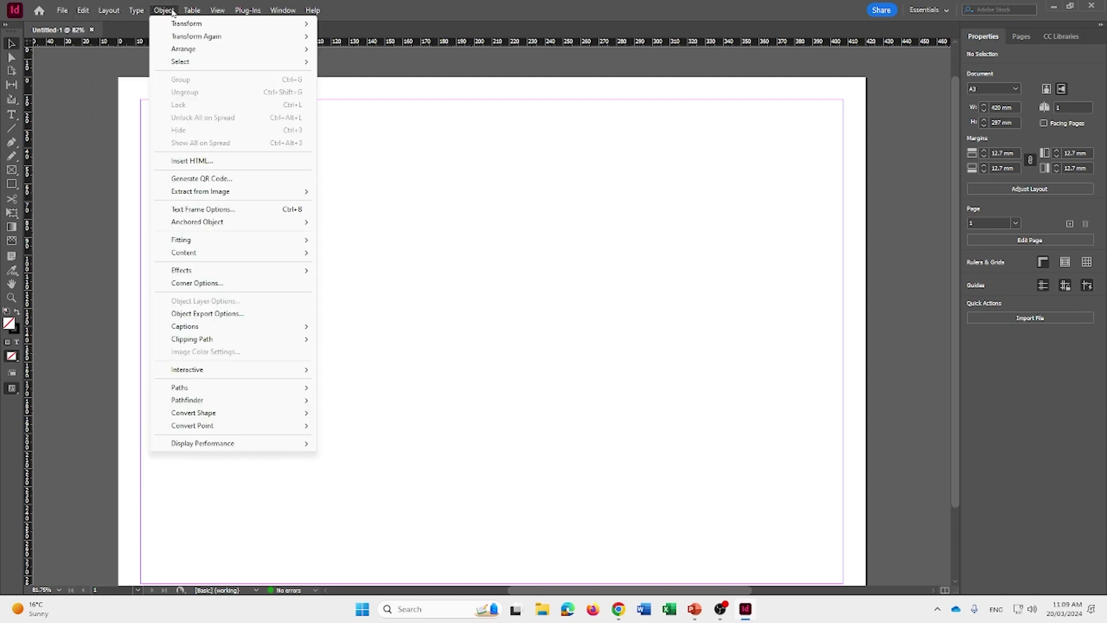
left_click(179, 91)
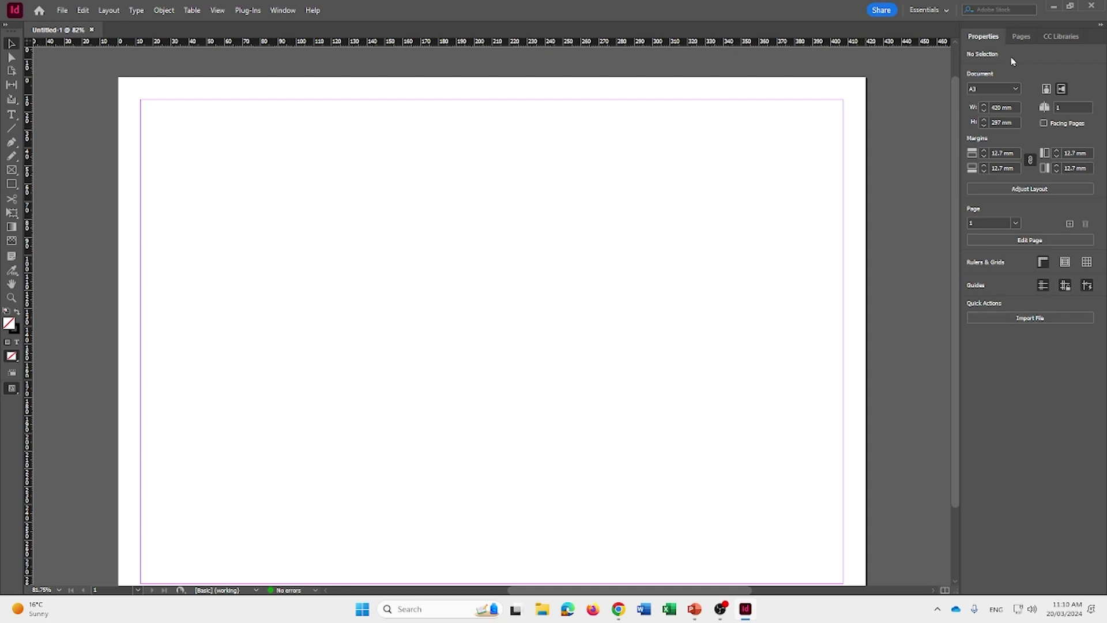
Choose Printing and Proofing from the workspace switcher at the top right.
left_click(947, 11)
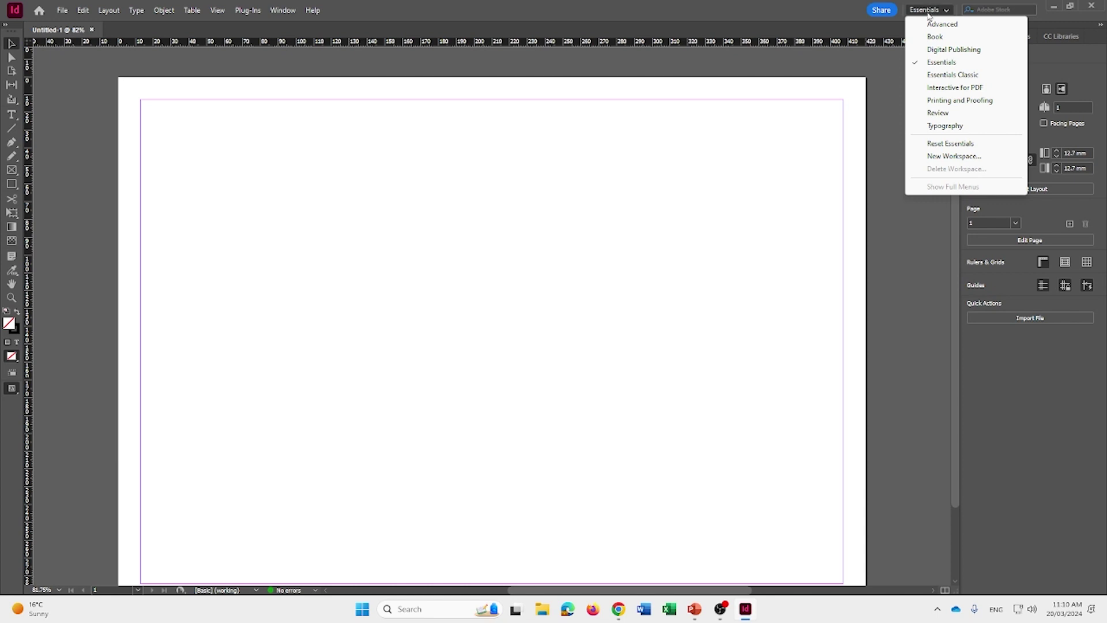
left_click(954, 101)
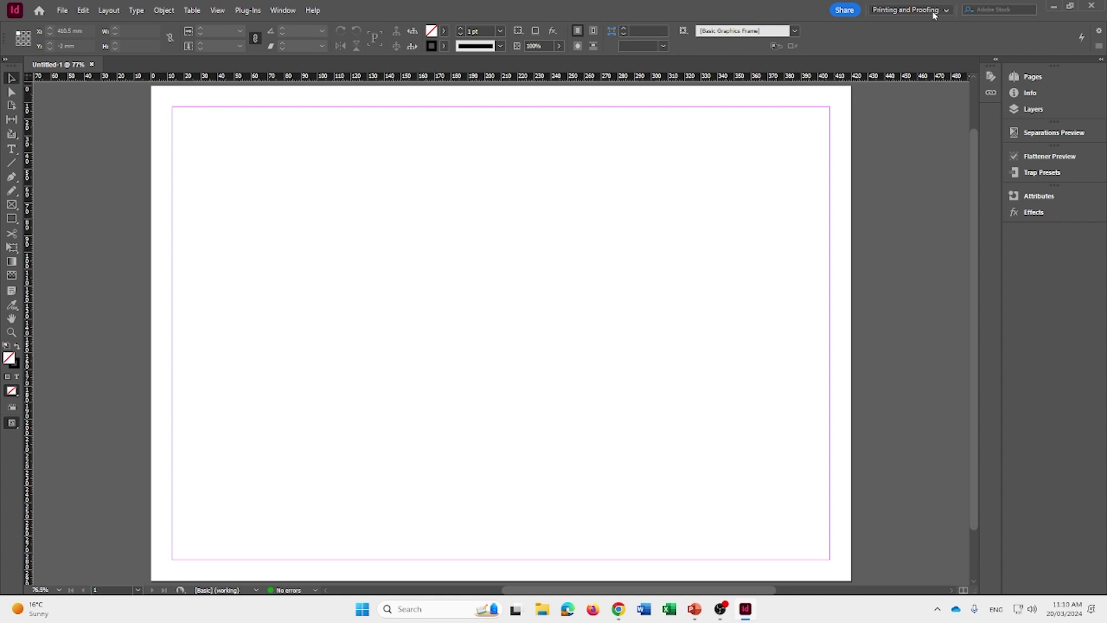
left_click(935, 14)
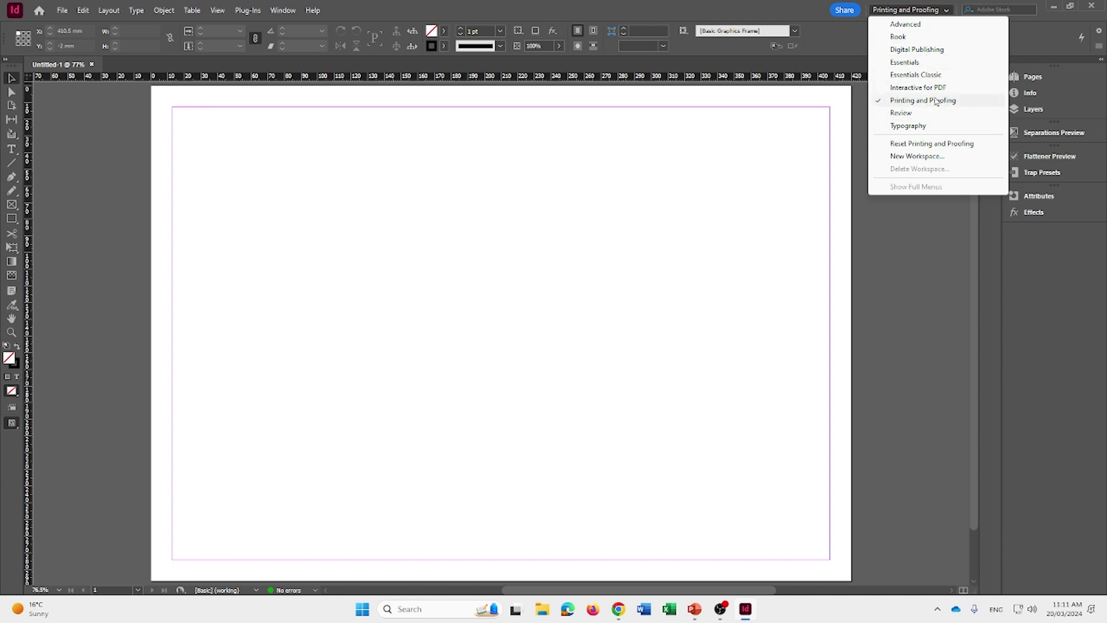
left_click(797, 180)
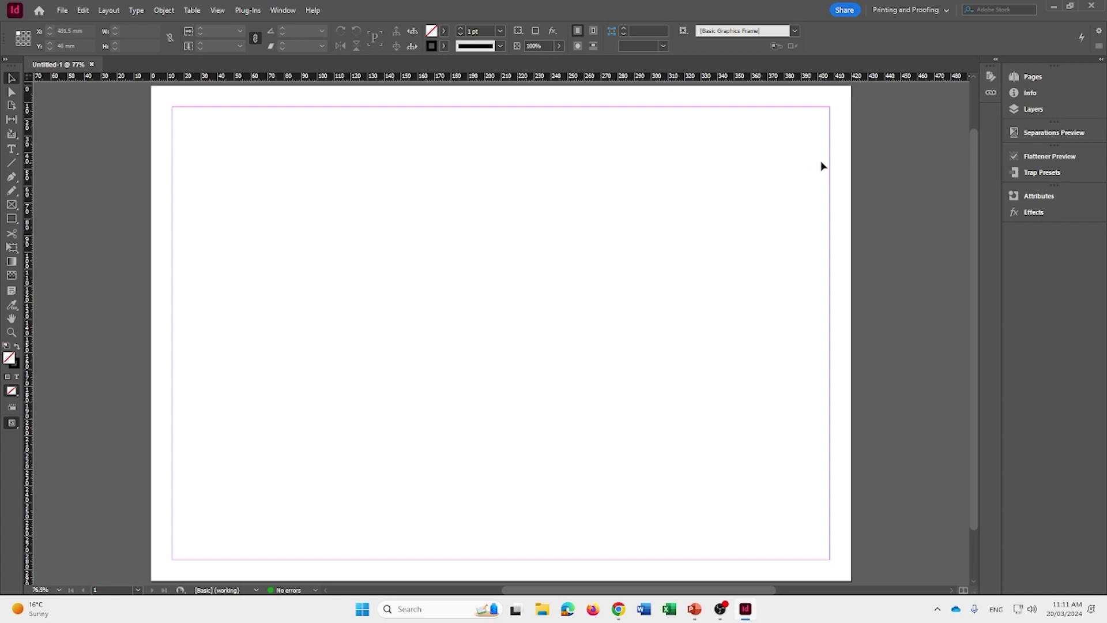
Zoom out to 50% with Ctrl+minus and pan the A3 page into view with the Hand tool.
scroll(813, 144, "down", 2)
scroll(828, 212, "up", 3)
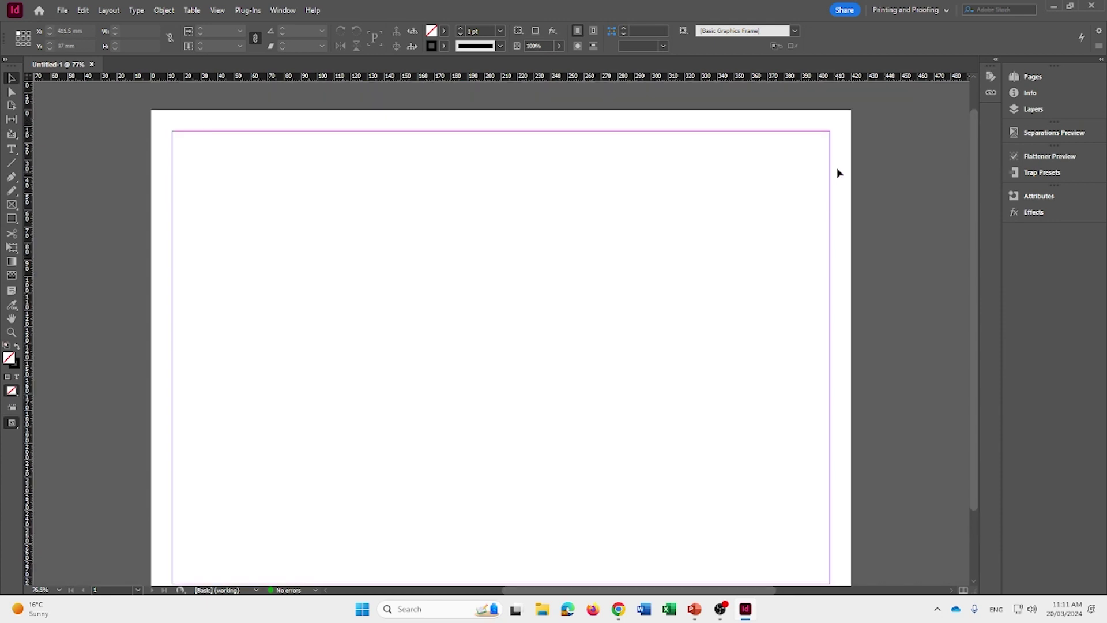
scroll(853, 215, "down", 1)
scroll(855, 215, "up", 1)
key("ctrl+minus")
key("ctrl+minus")
key("ctrl+minus")
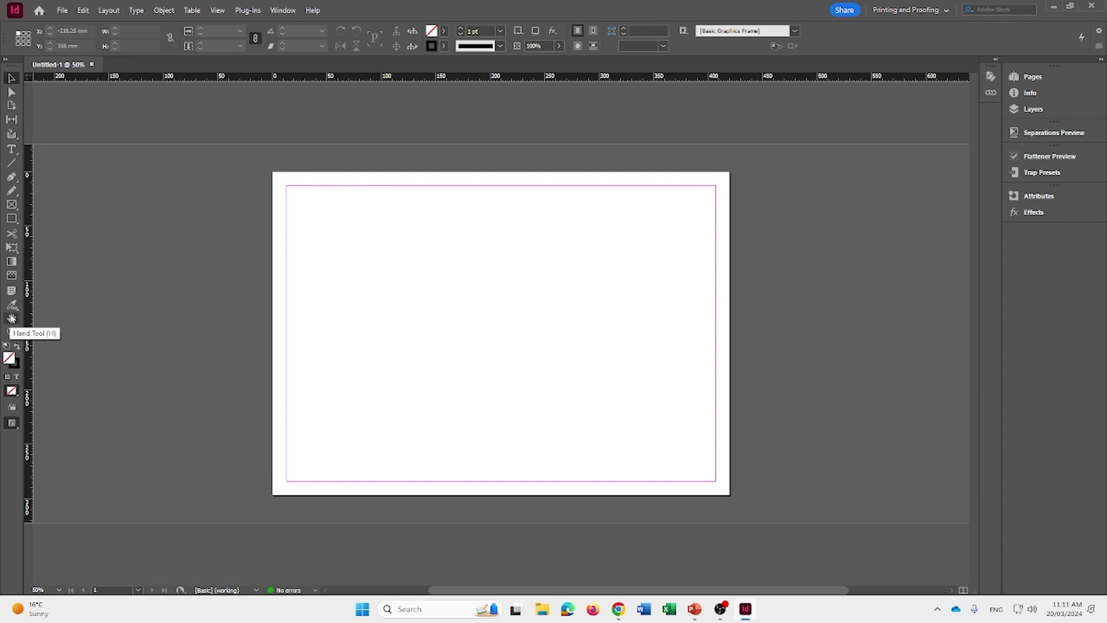
left_click(11, 320)
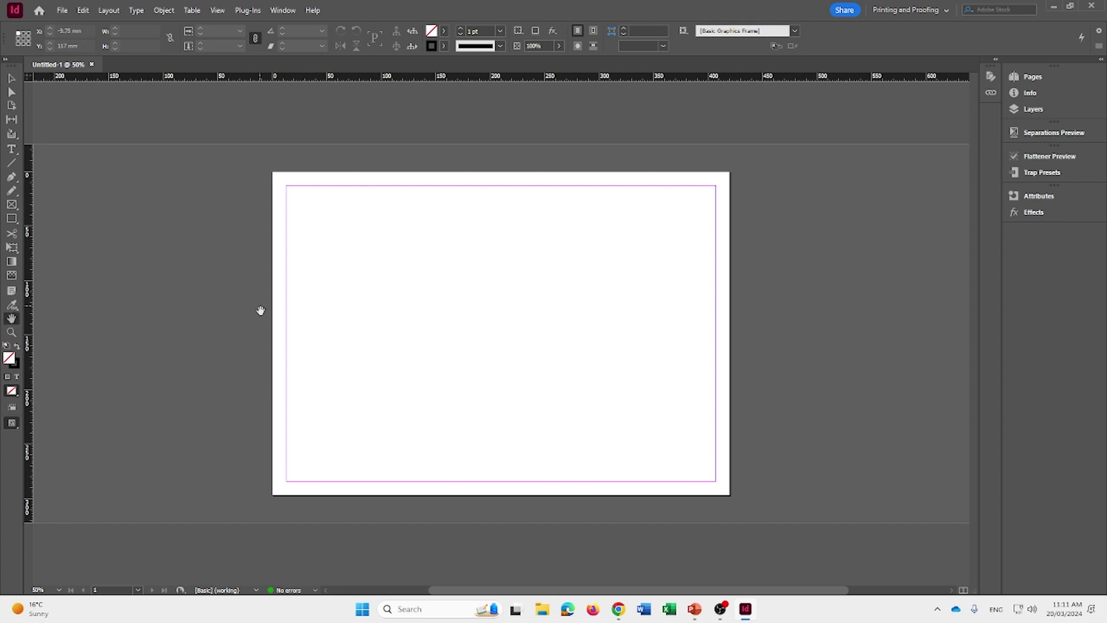
left_click_drag(260, 309, 216, 287)
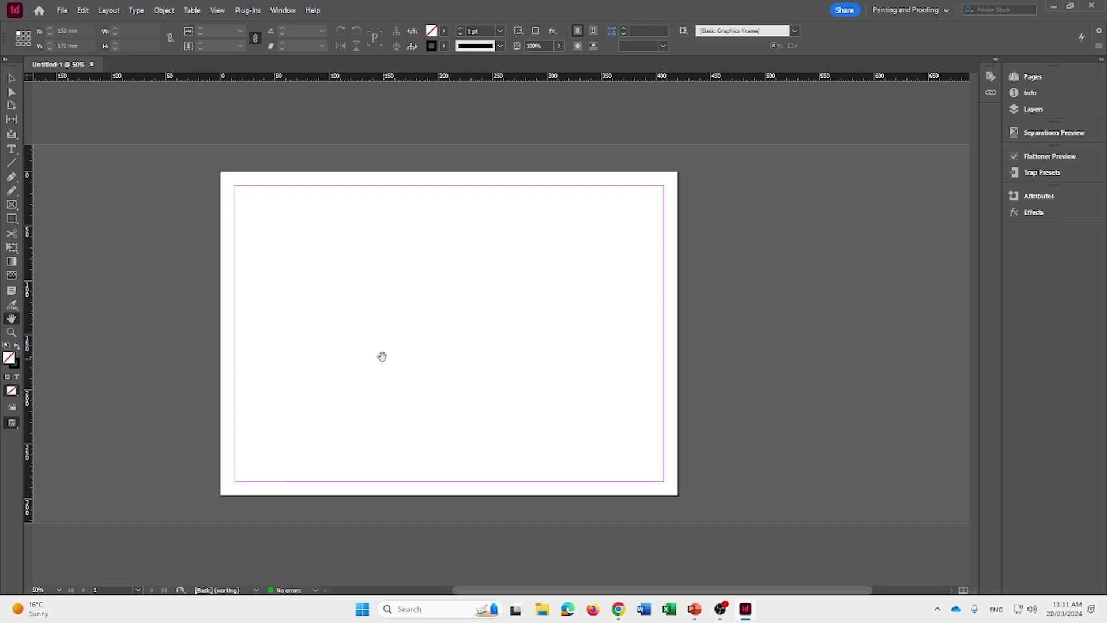
left_click_drag(477, 386, 507, 382)
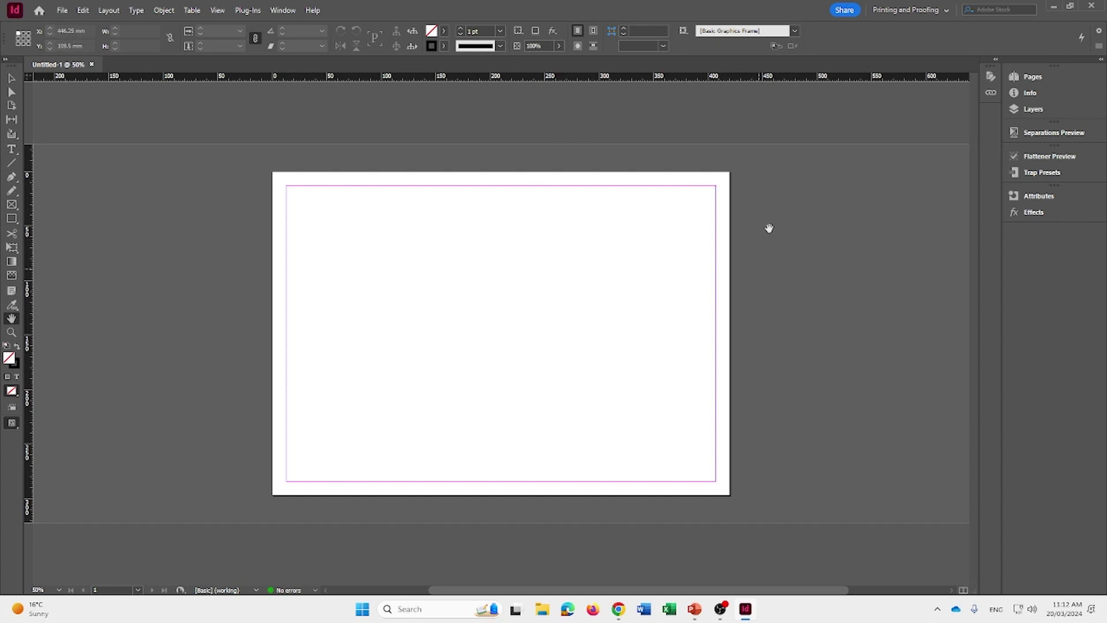
In the Pages panel, add two new A-Parent pages for three pages in total.
left_click(1051, 79)
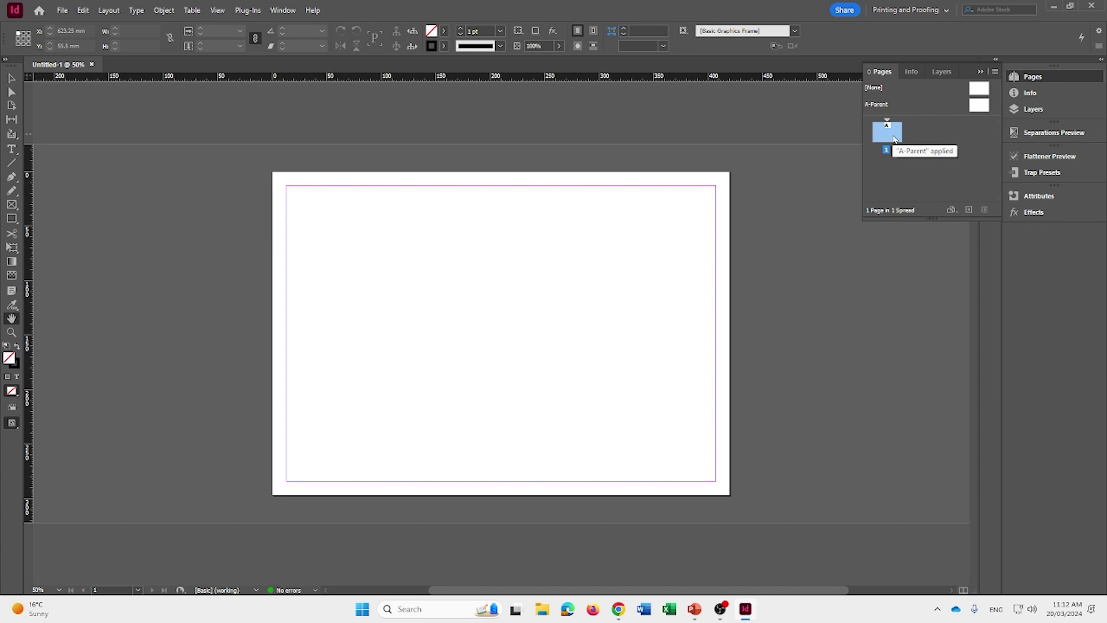
double_click(969, 210)
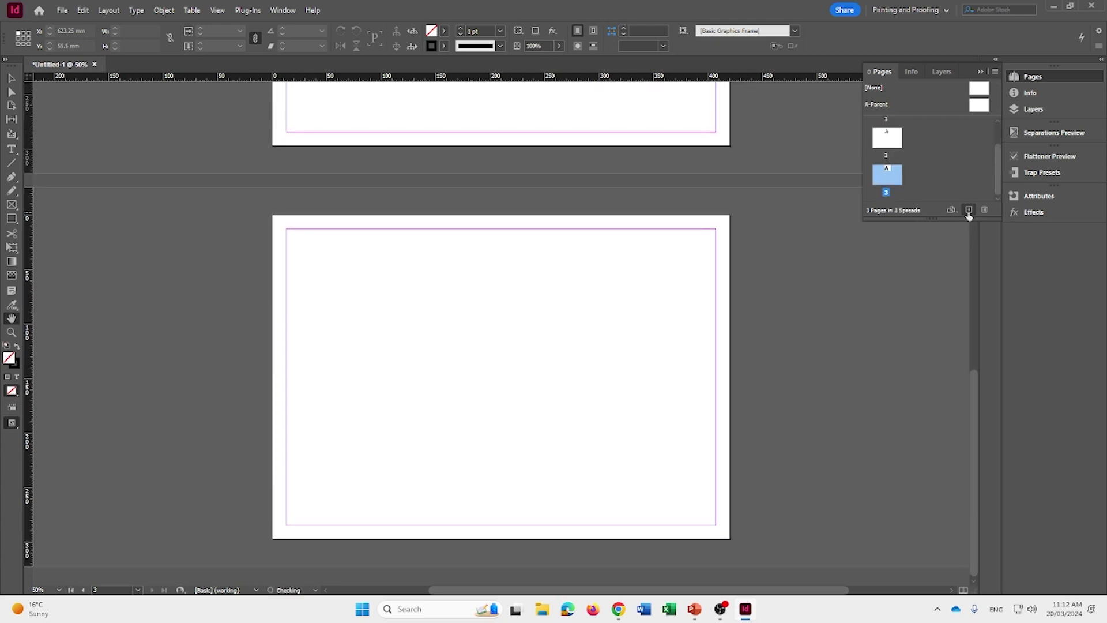
scroll(963, 164, "up", 2)
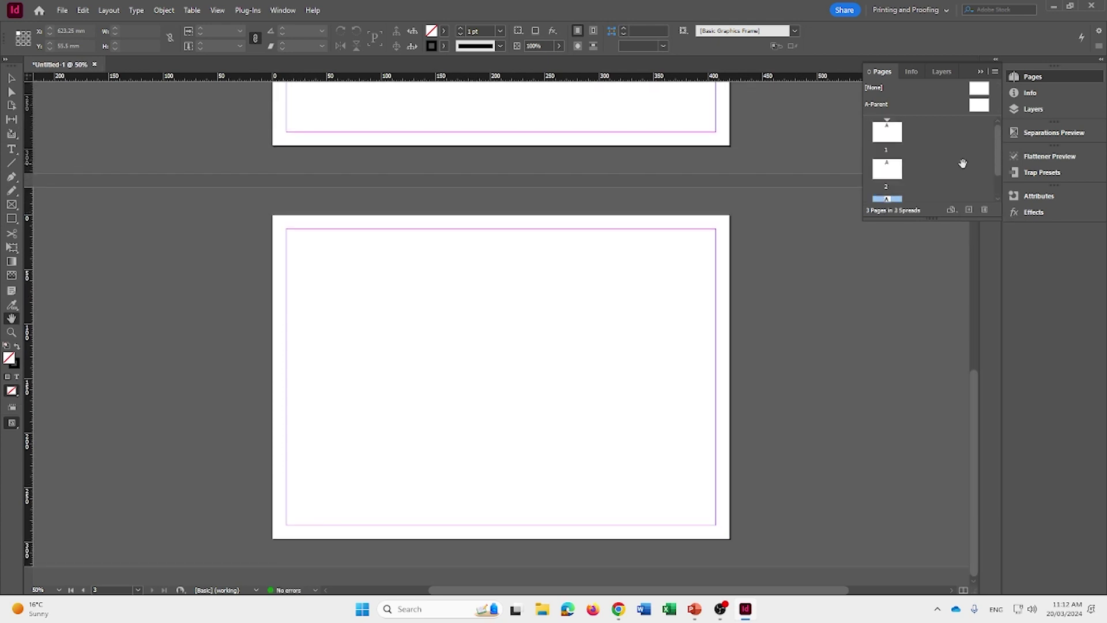
scroll(929, 144, "down", 1)
scroll(930, 143, "up", 1)
scroll(929, 144, "down", 1)
scroll(929, 144, "up", 1)
scroll(948, 189, "down", 1)
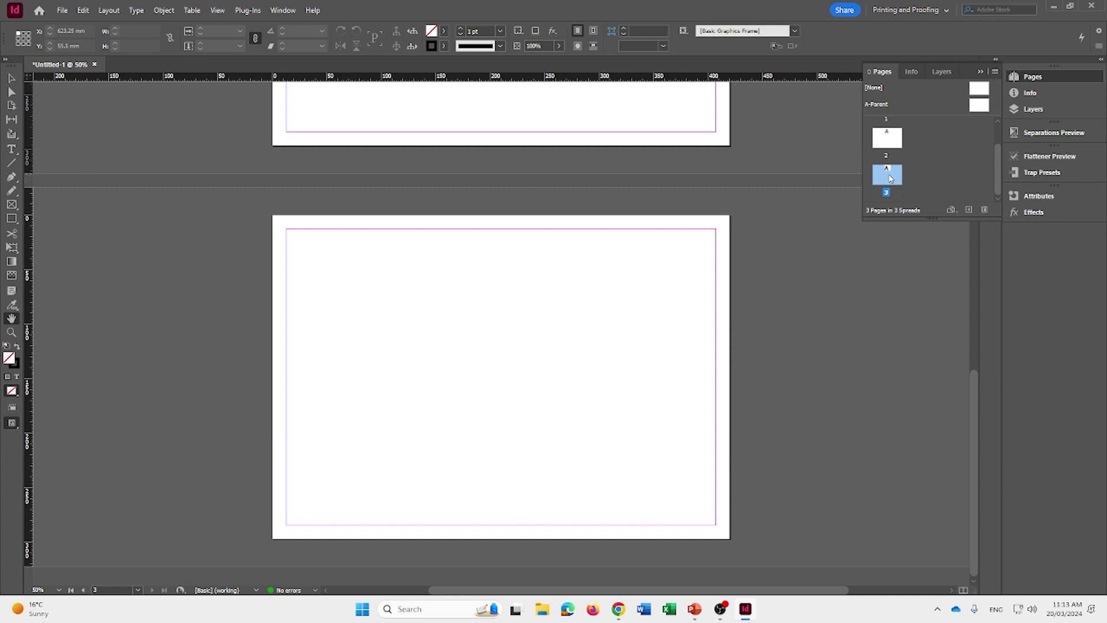
mouse_move(890, 180)
left_mouse_down()
mouse_move(914, 154)
mouse_move(890, 132)
mouse_move(887, 171)
mouse_move(886, 123)
mouse_move(870, 147)
mouse_move(890, 158)
mouse_move(893, 201)
mouse_move(902, 198)
left_mouse_up()
Scroll the Pages panel and select page 2.
scroll(891, 155, "up", 2)
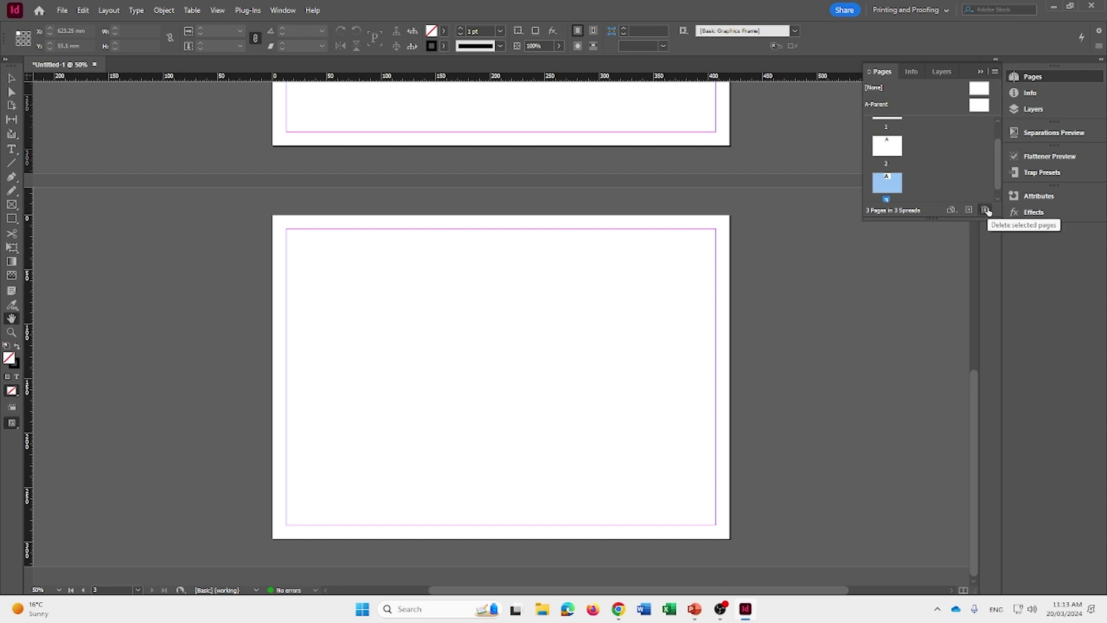
scroll(895, 167, "up", 1)
scroll(895, 168, "down", 1)
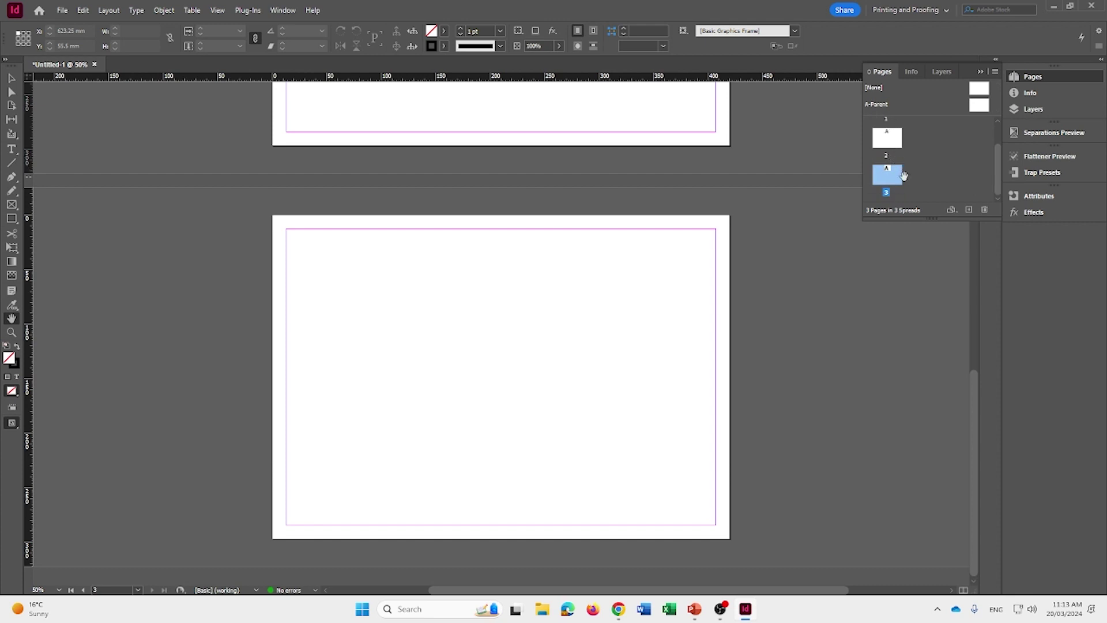
scroll(559, 242, "up", 1)
scroll(559, 243, "up", 6)
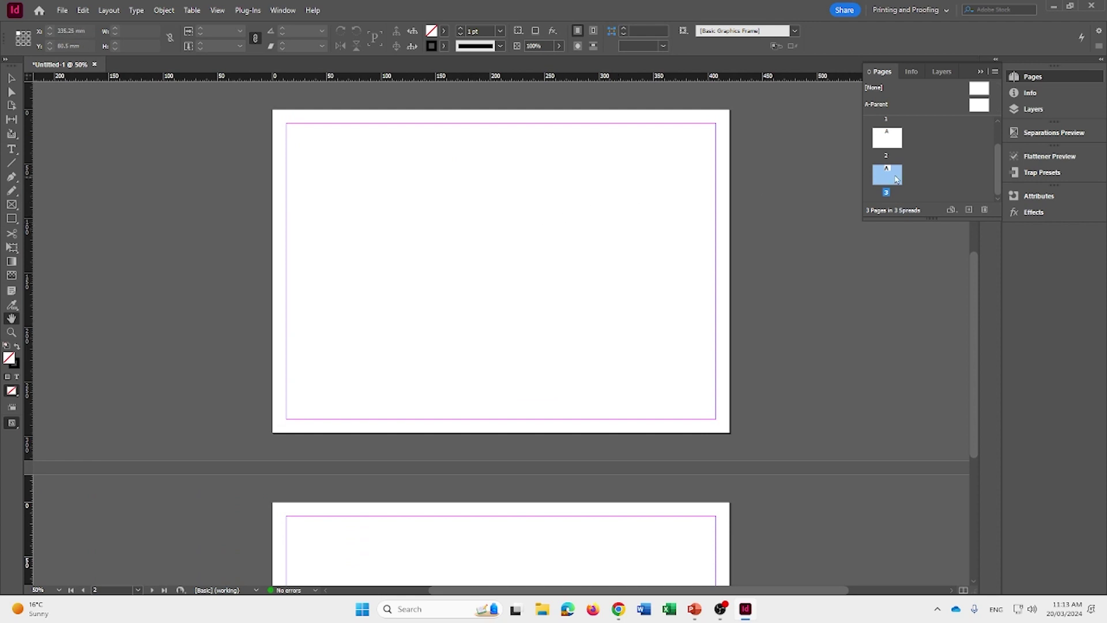
scroll(887, 148, "up", 1)
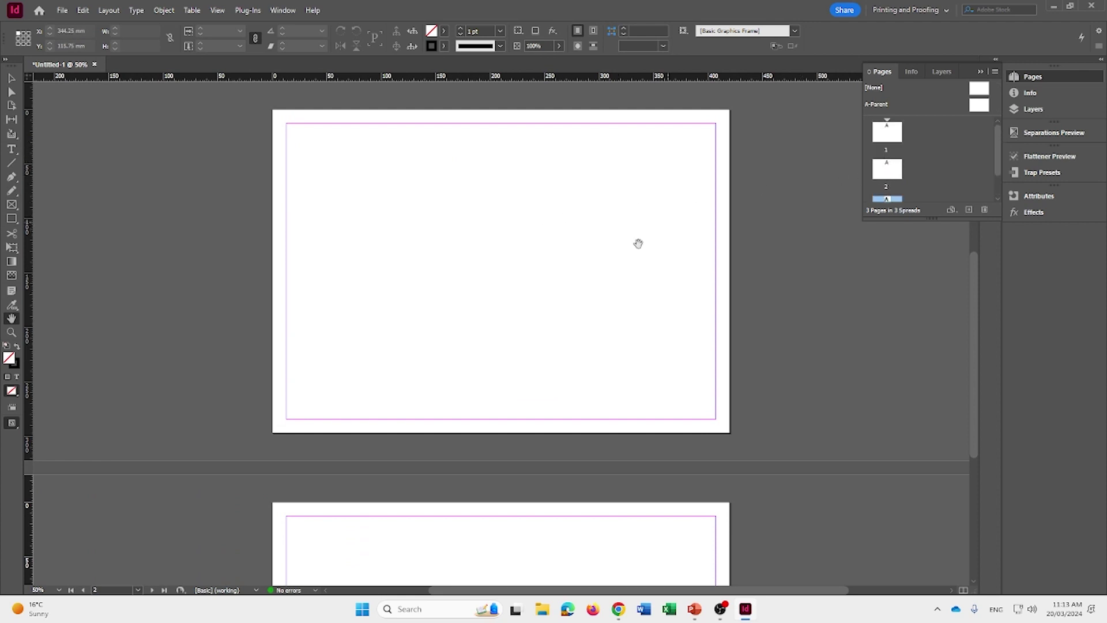
left_click_drag(634, 235, 637, 233)
left_click(897, 180)
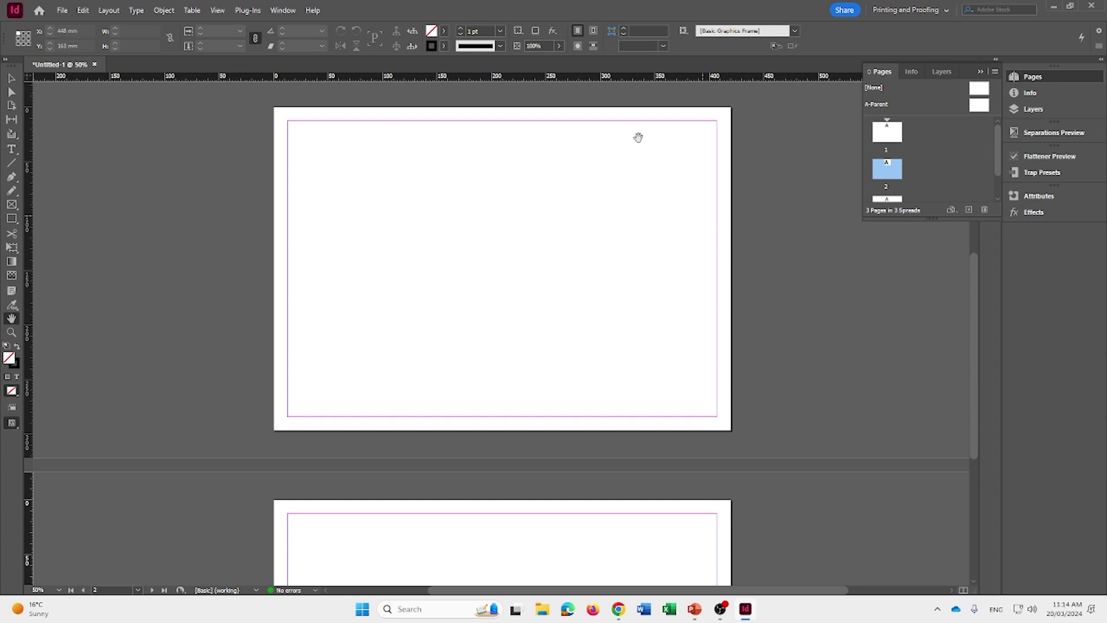
Open the Layout menu to reach Create Guides.
left_click(107, 11)
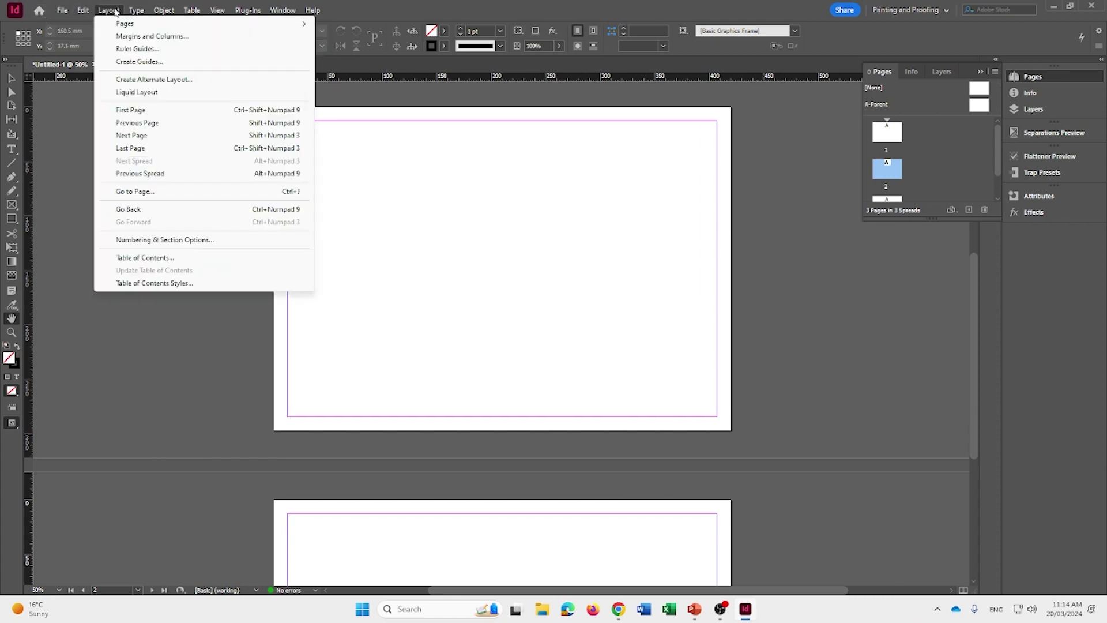
In Create Guides, set 2 rows and 2 columns.
left_click(138, 62)
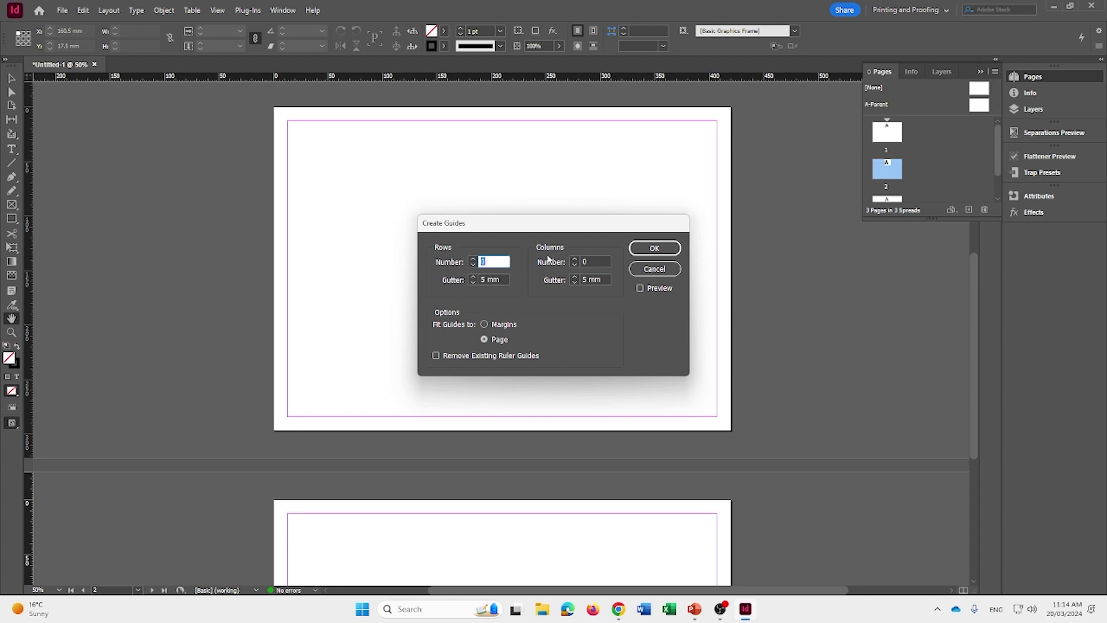
left_click(473, 260)
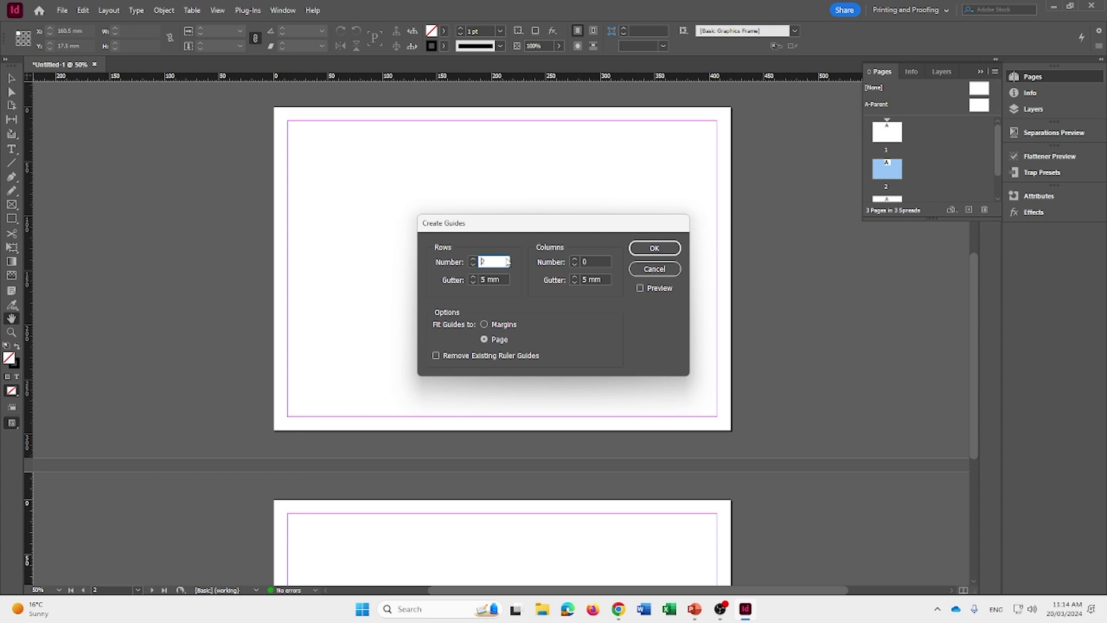
left_click(575, 260)
Confirm the 2-by-2 guides and scroll to bring the next page fully into view.
left_click(641, 249)
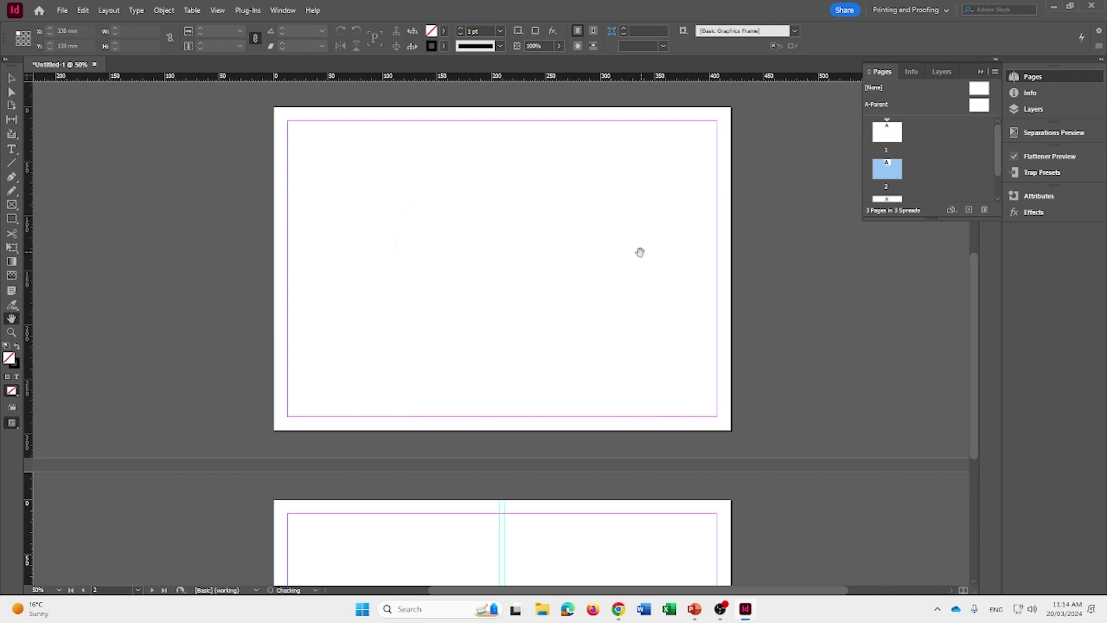
scroll(494, 364, "down", 5)
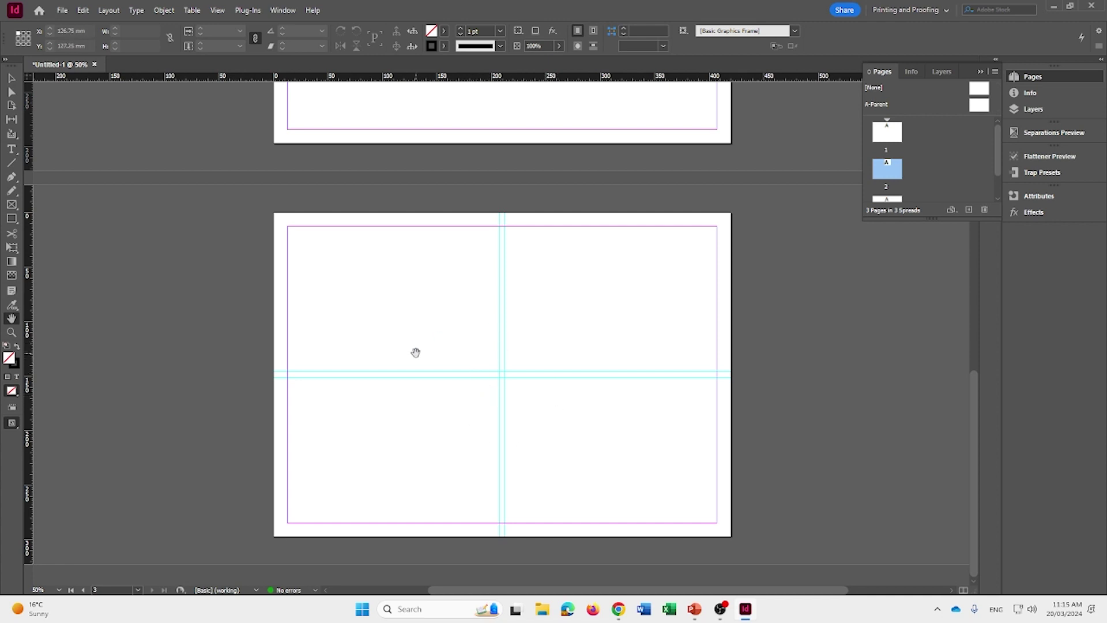
scroll(415, 353, "up", 2)
scroll(415, 353, "down", 2)
scroll(440, 290, "up", 1)
scroll(439, 290, "down", 1)
key("w")
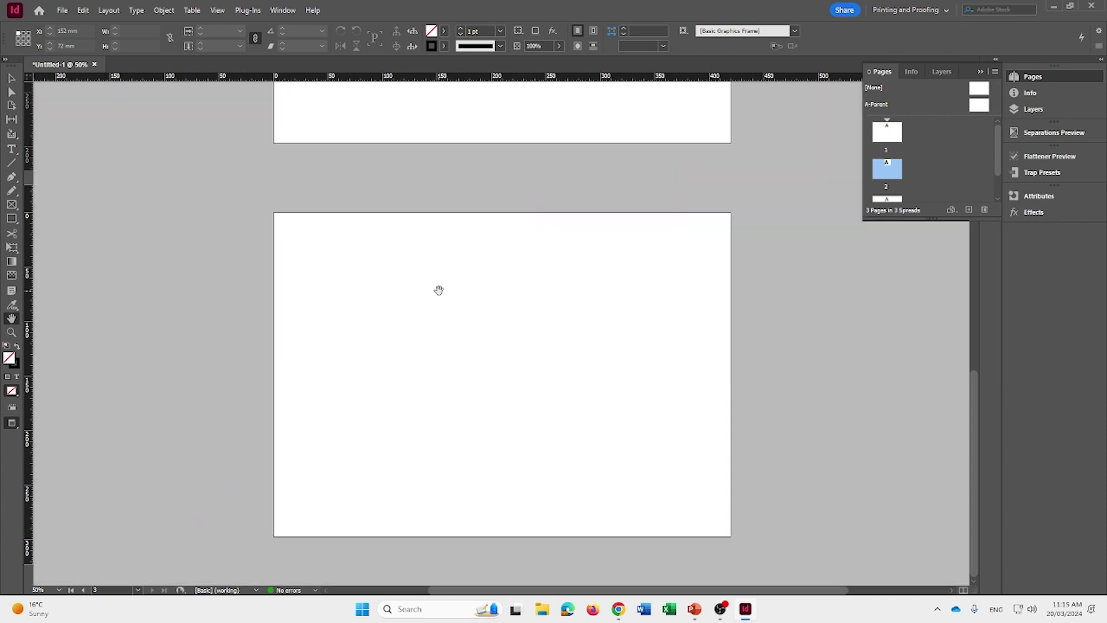
key("w")
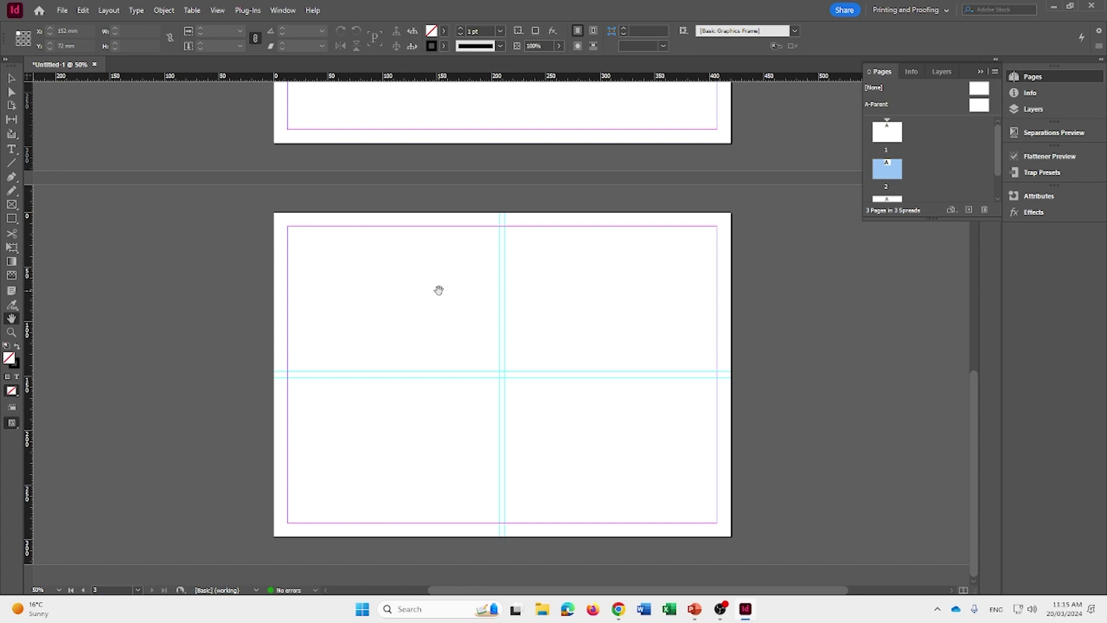
key("w")
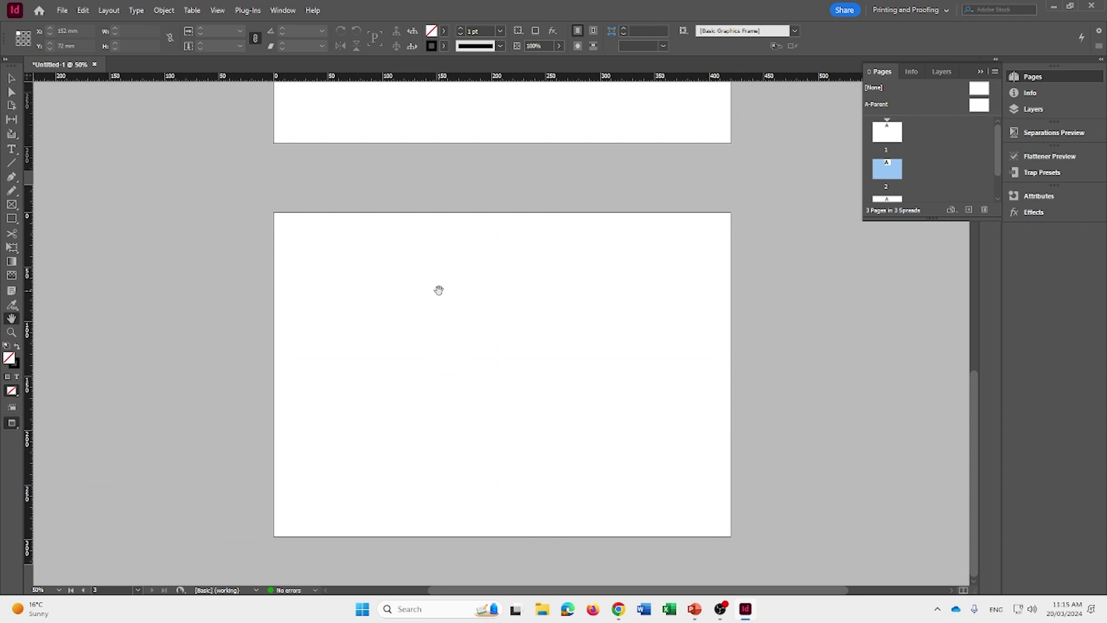
key("w")
key("w")
key("w")
key("w")
key("w")
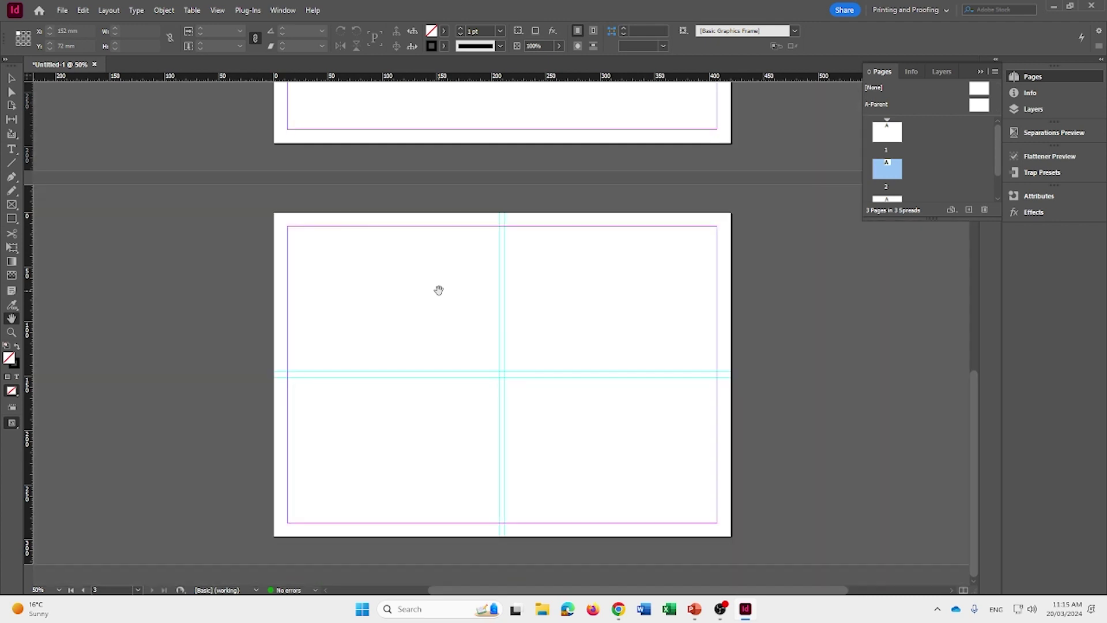
key("w")
key("w")
key("ctrl+semicolon")
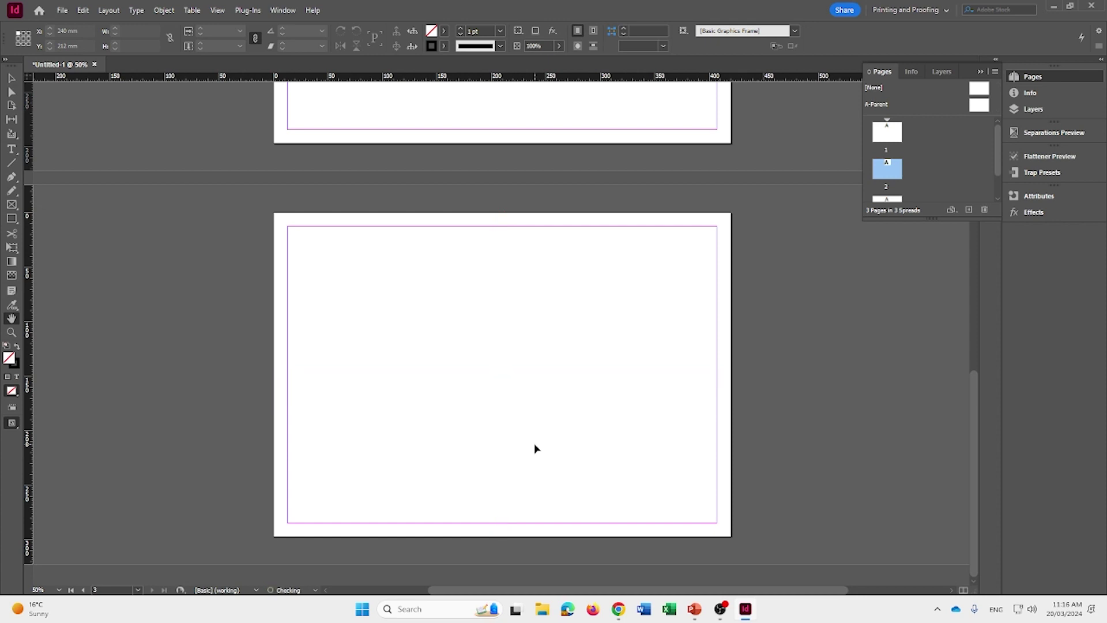
left_click(110, 11)
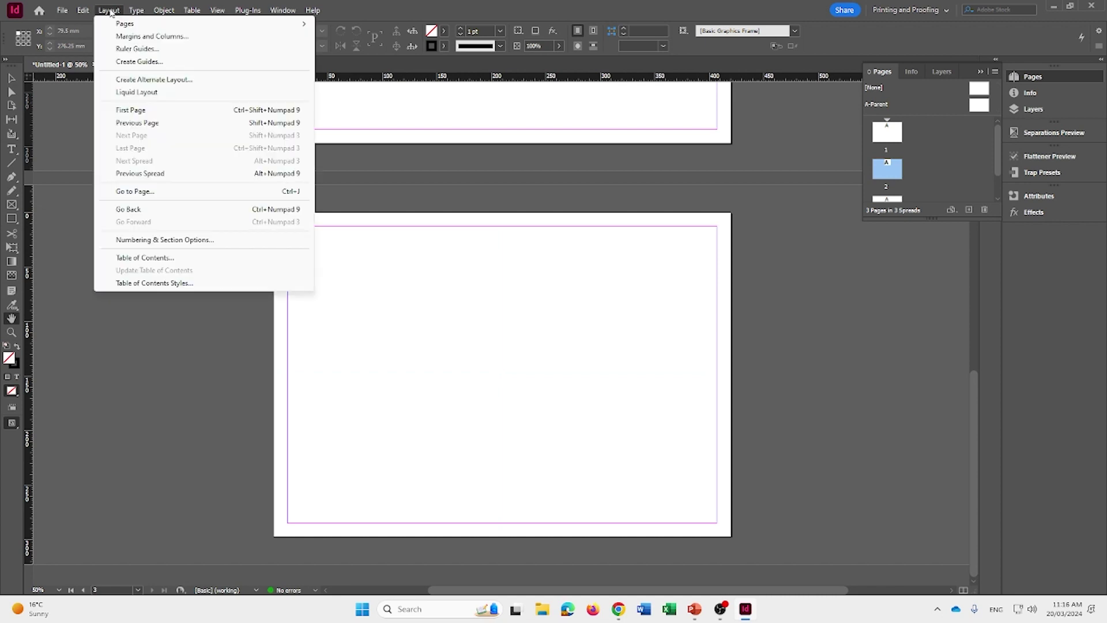
left_click(139, 62)
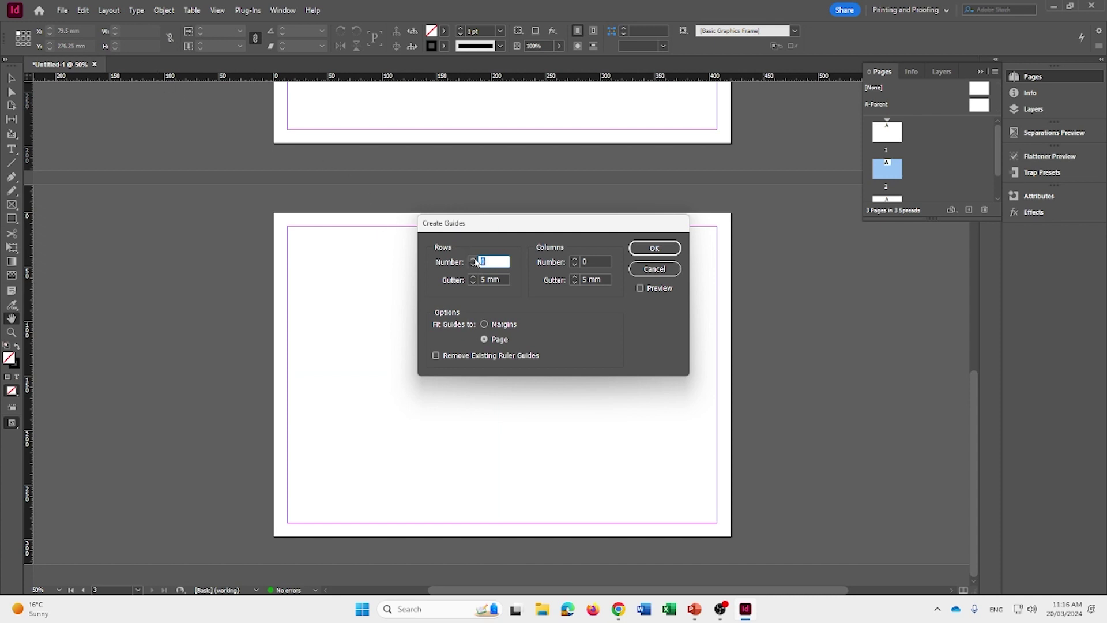
type("2")
left_click(652, 249)
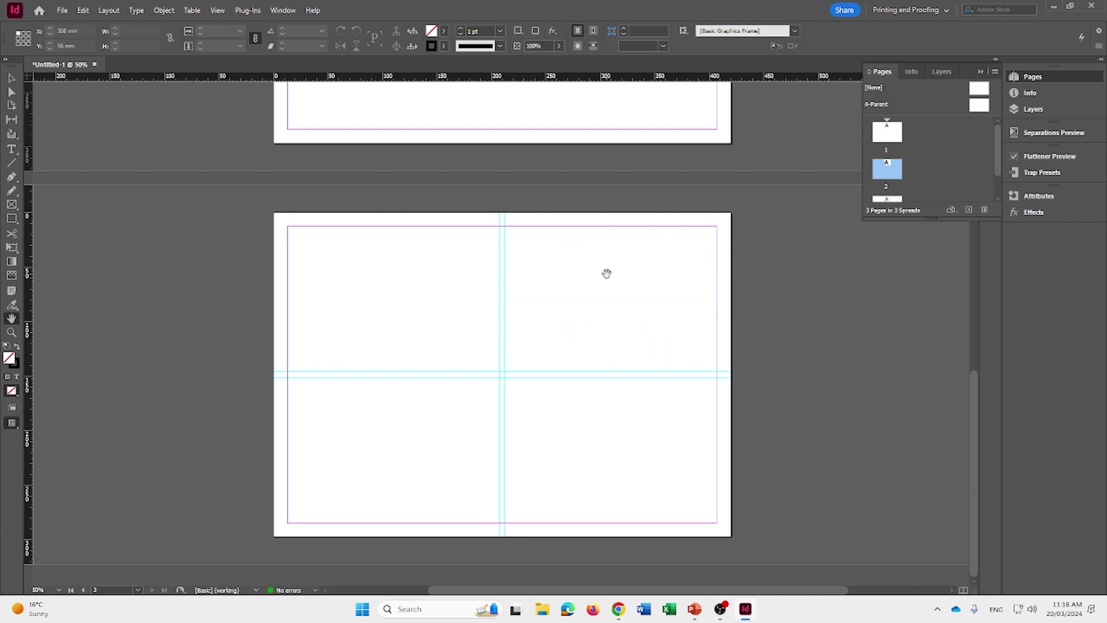
scroll(605, 272, "up", 1)
scroll(577, 466, "down", 1)
scroll(396, 390, "up", 2)
scroll(398, 390, "down", 2)
scroll(366, 432, "up", 1)
scroll(367, 433, "down", 1)
scroll(377, 437, "up", 3)
scroll(380, 439, "down", 3)
Via File > Place, browse to Scratch (Z:) > 2024 DRH Tutorials > Indesign Tutorial 2024 Wk4 and select base map 01.jpg.
left_click(61, 11)
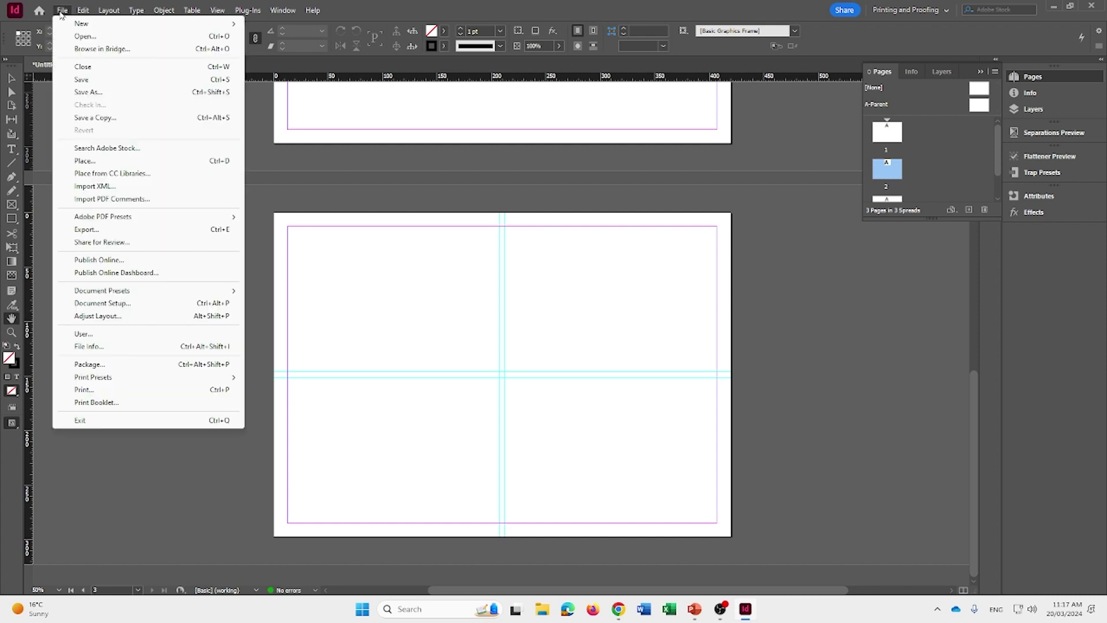
left_click(96, 165)
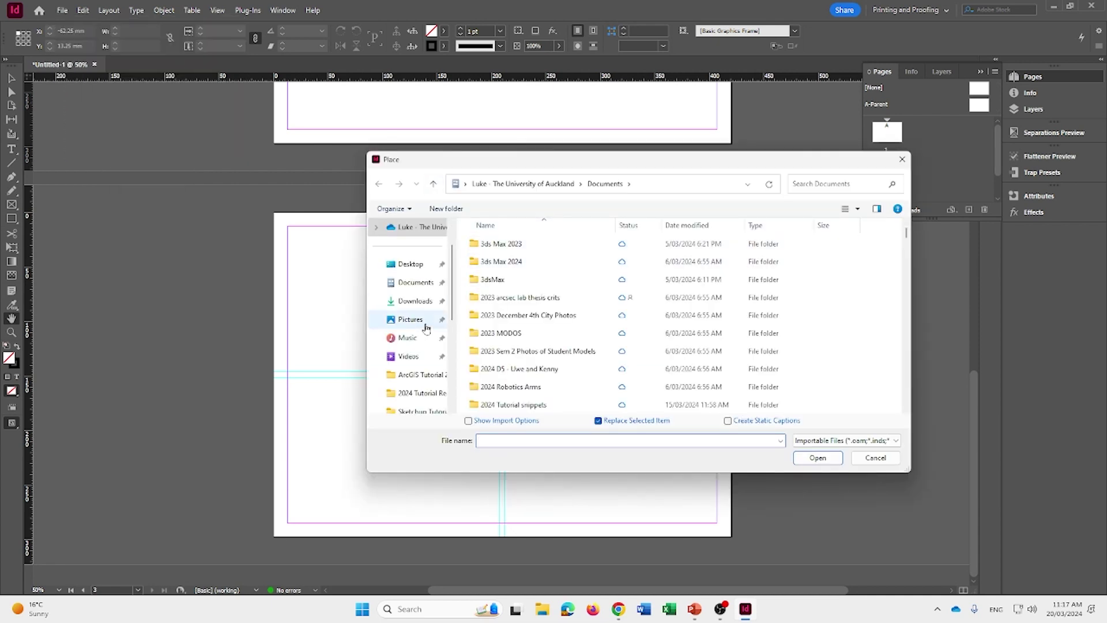
scroll(430, 323, "down", 2)
scroll(422, 394, "down", 2)
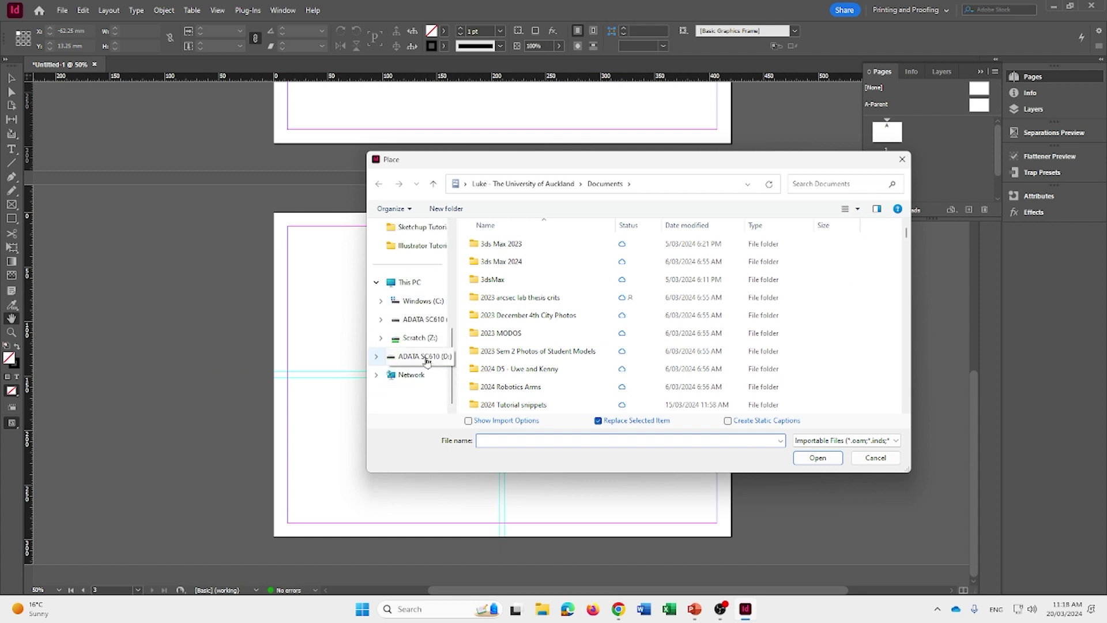
left_click(421, 341)
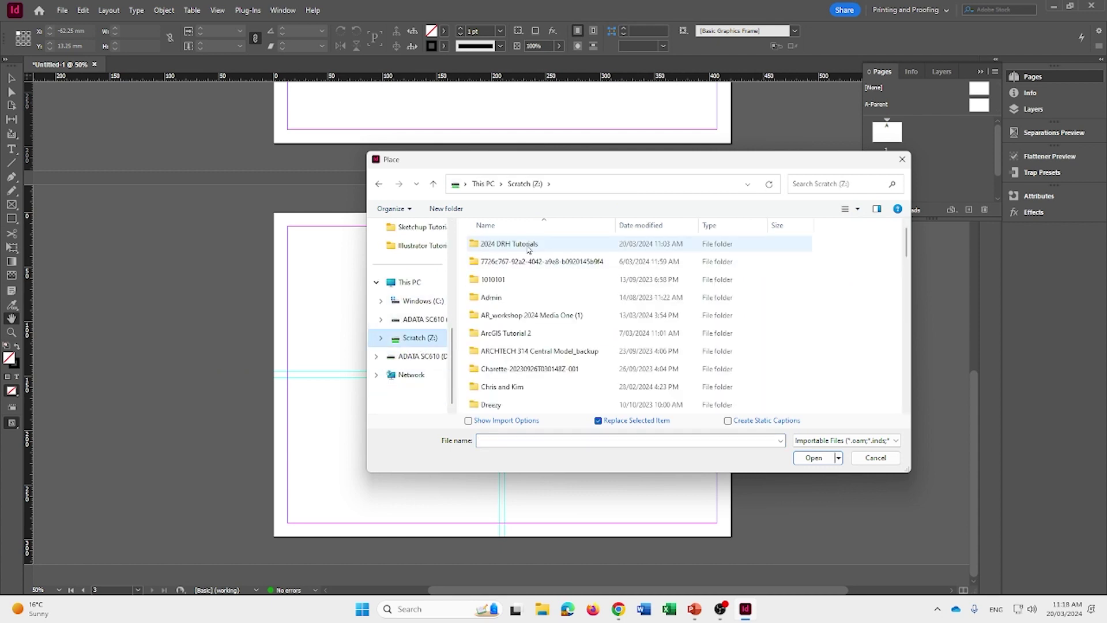
double_click(494, 247)
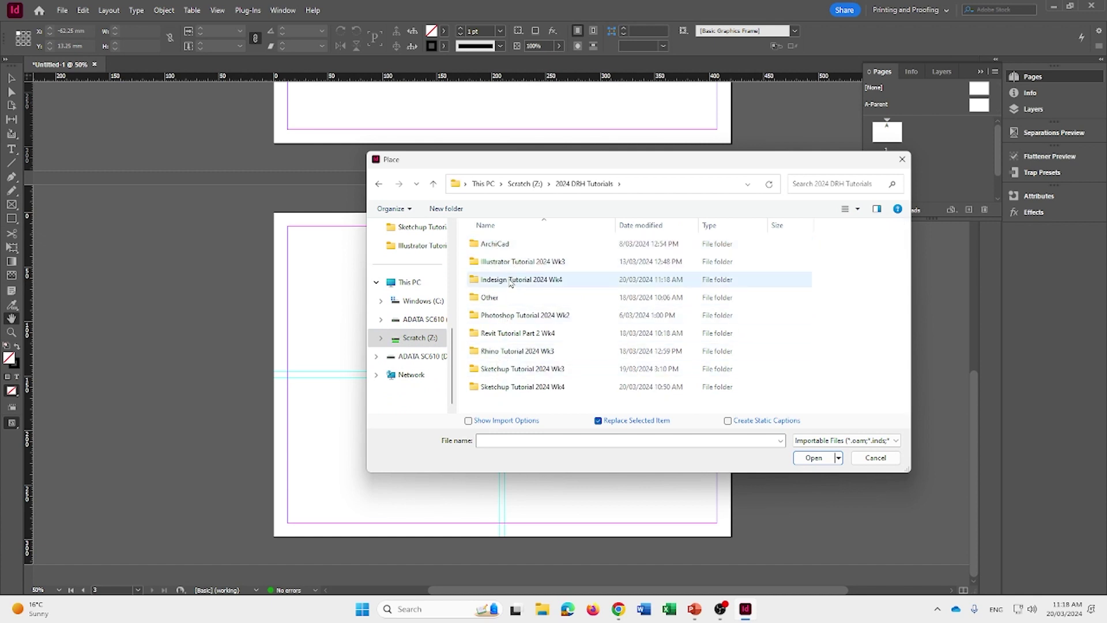
double_click(522, 282)
left_click(524, 248)
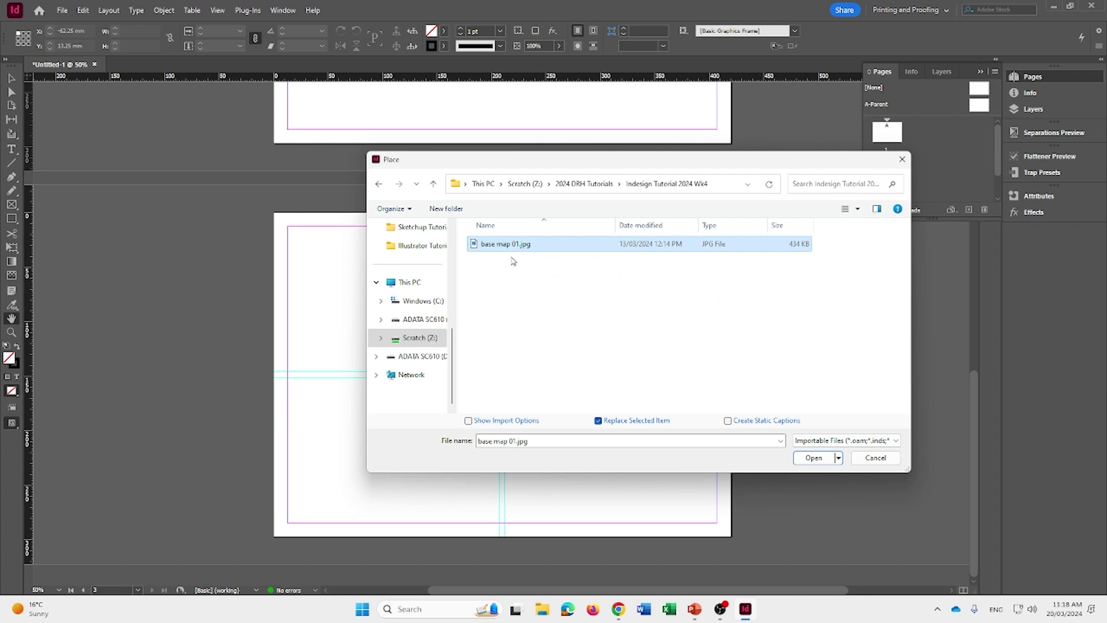
Place Base map 01.jpg at 100% on page 2's upper left as a 338.667 × 171.979 mm frame.
left_click(815, 459)
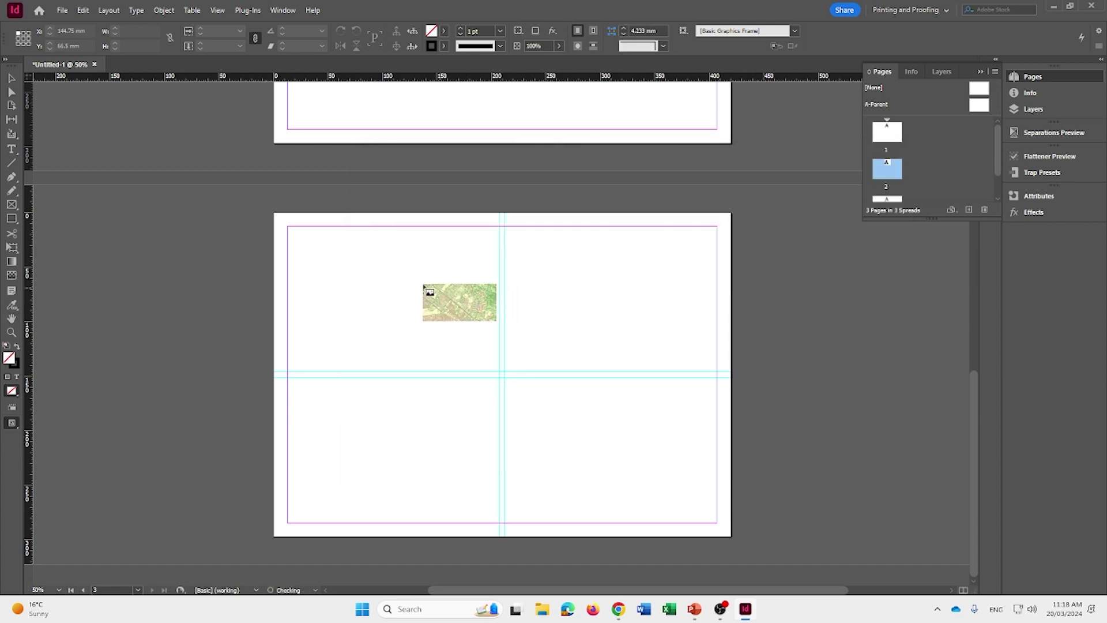
left_click_drag(421, 285, 342, 248)
left_click(341, 248)
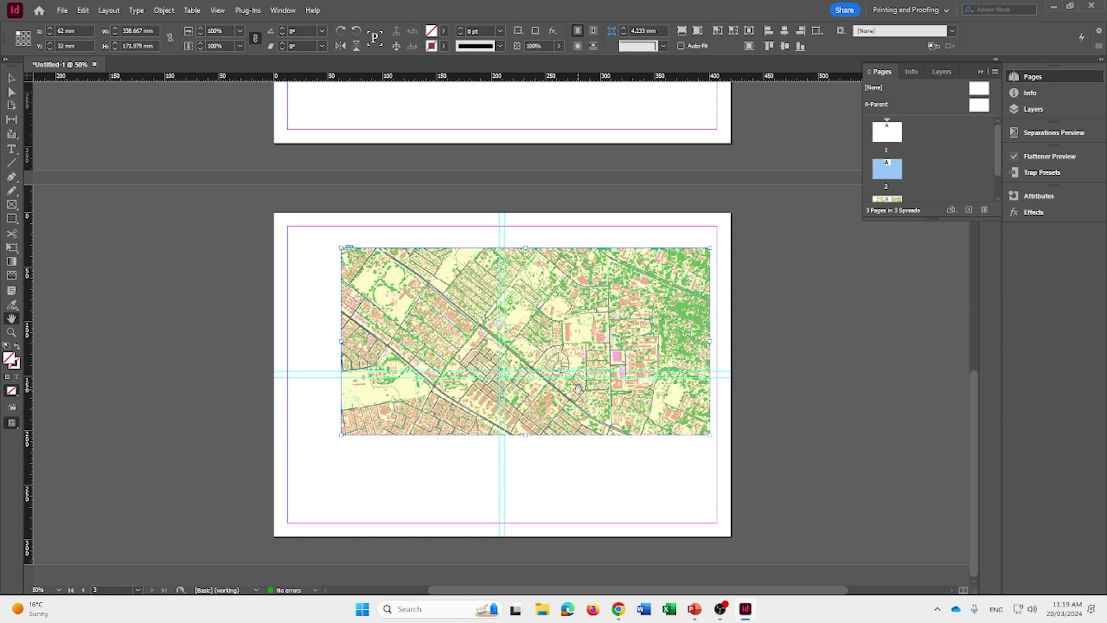
scroll(579, 388, "right", 1)
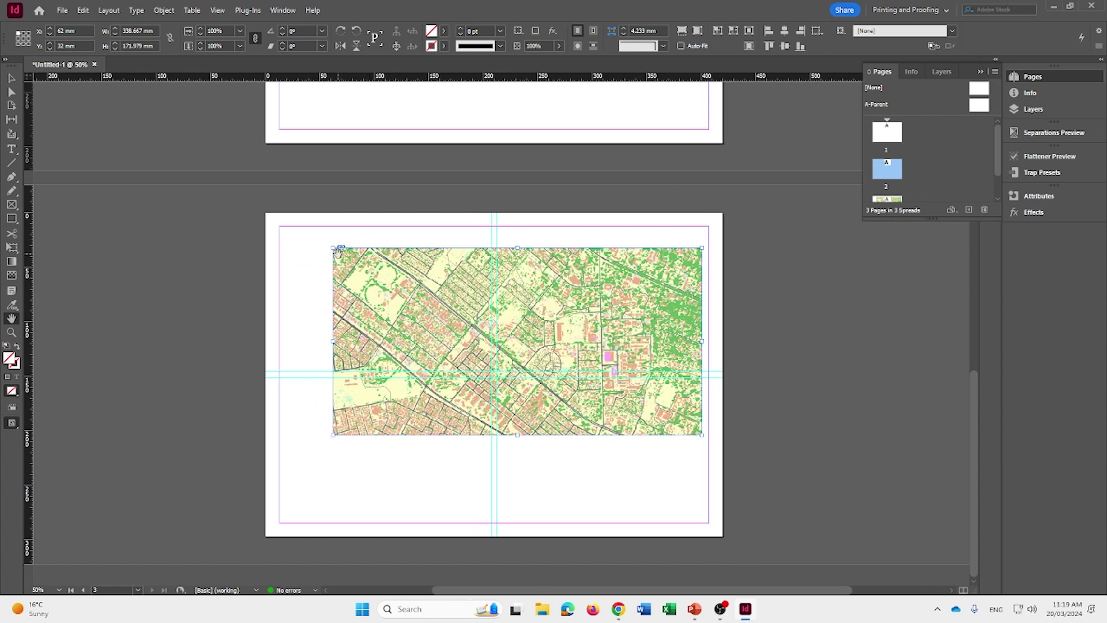
scroll(383, 294, "right", 2)
scroll(382, 294, "left", 4)
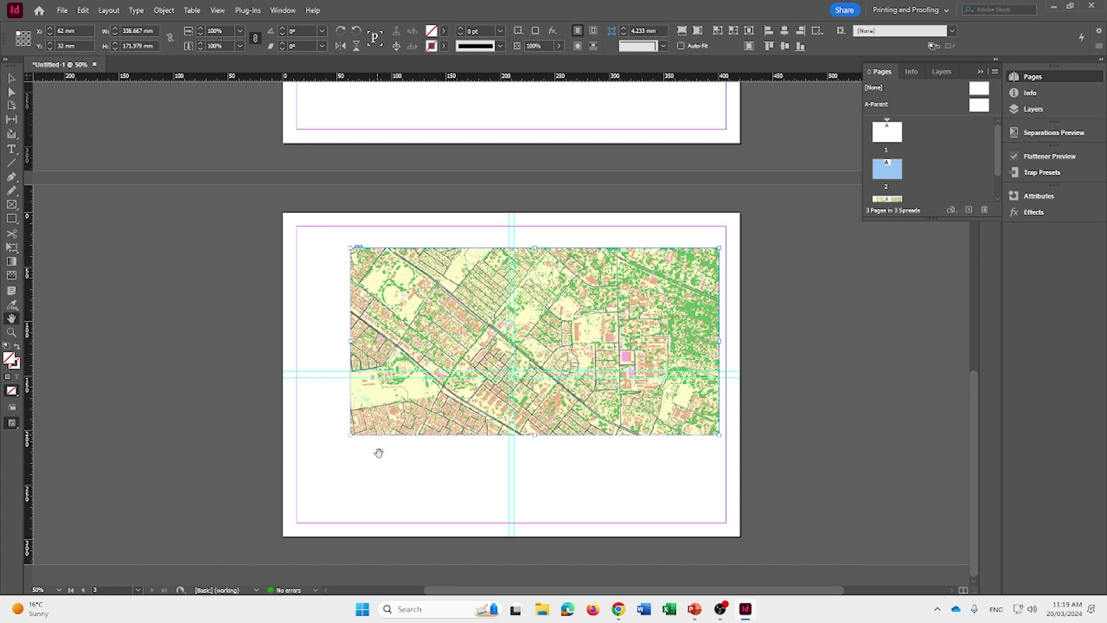
Move the base map to the top-left margin and crop its frame to 194.8 × 133.3 mm.
left_click(11, 78)
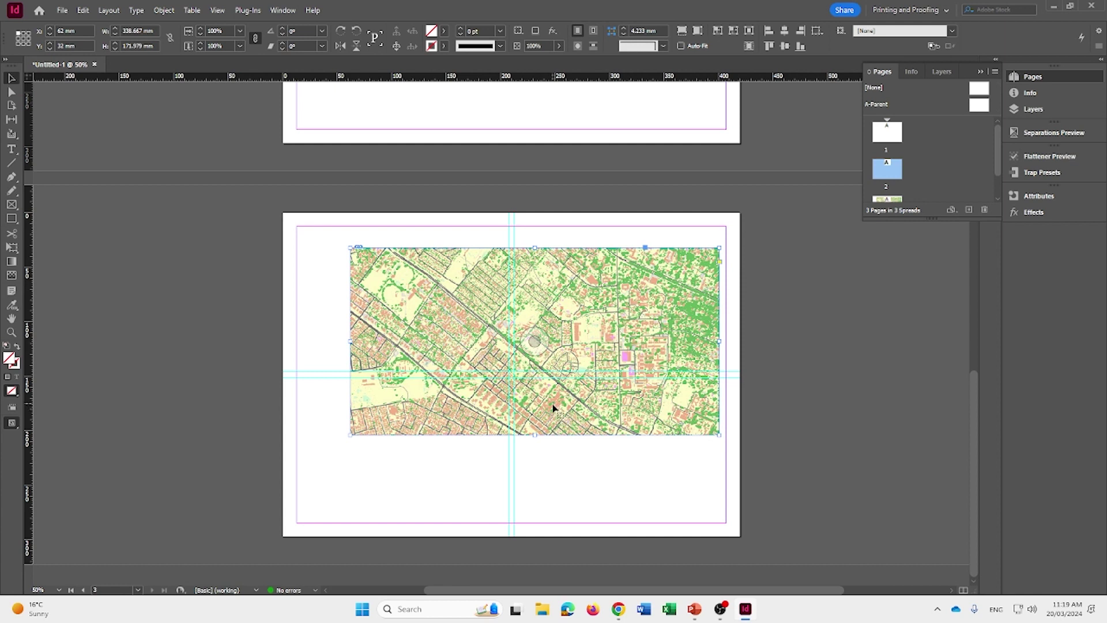
left_click_drag(554, 402, 503, 390)
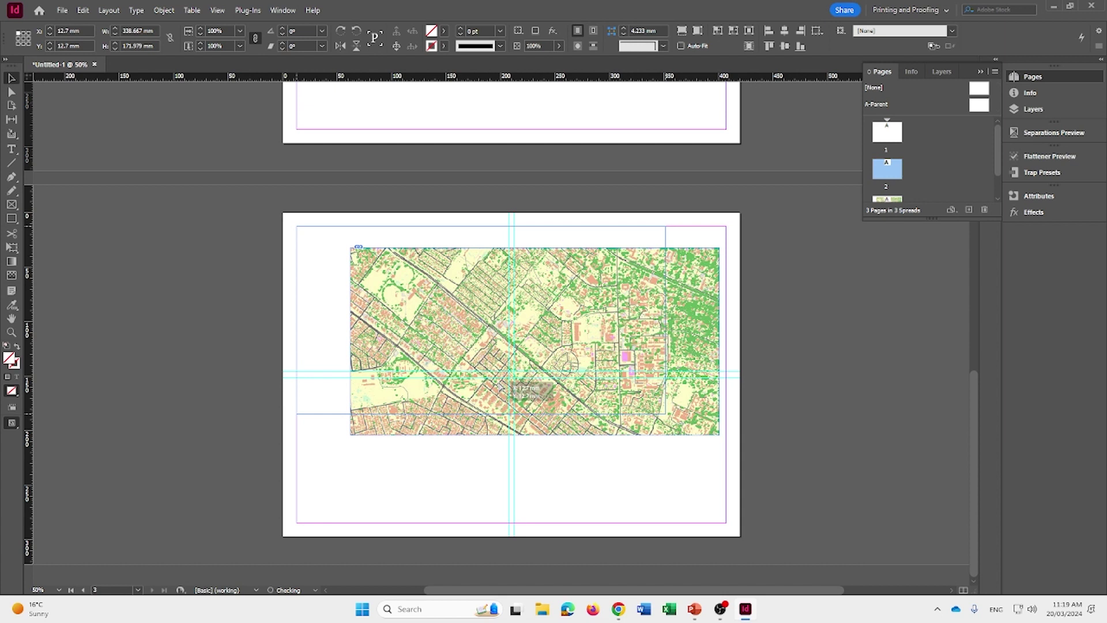
left_click_drag(504, 386, 499, 383)
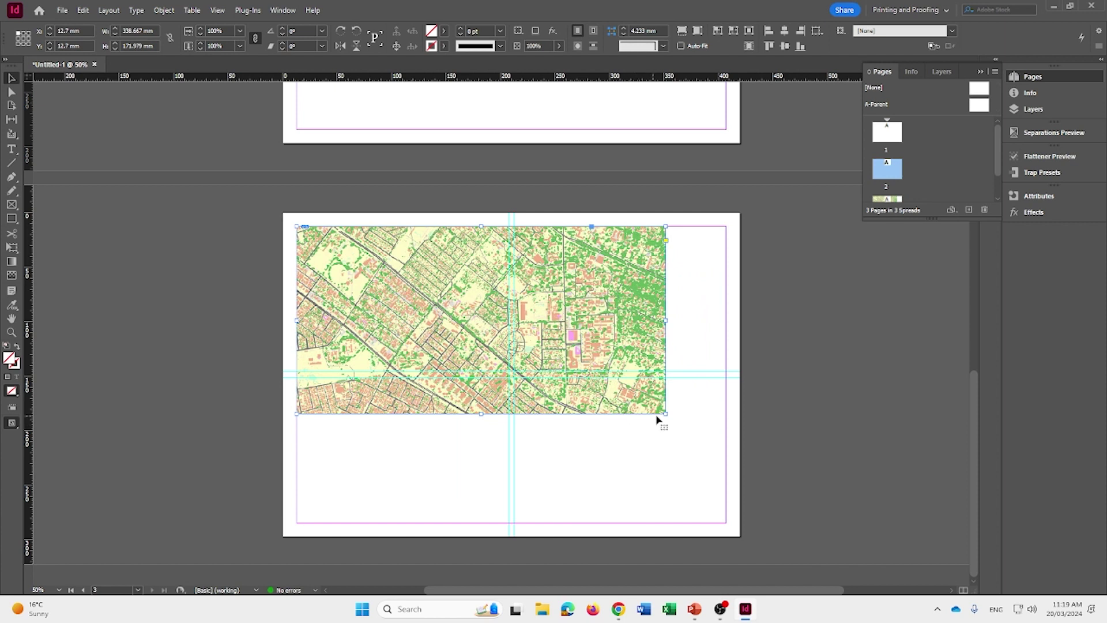
left_click_drag(666, 415, 510, 372)
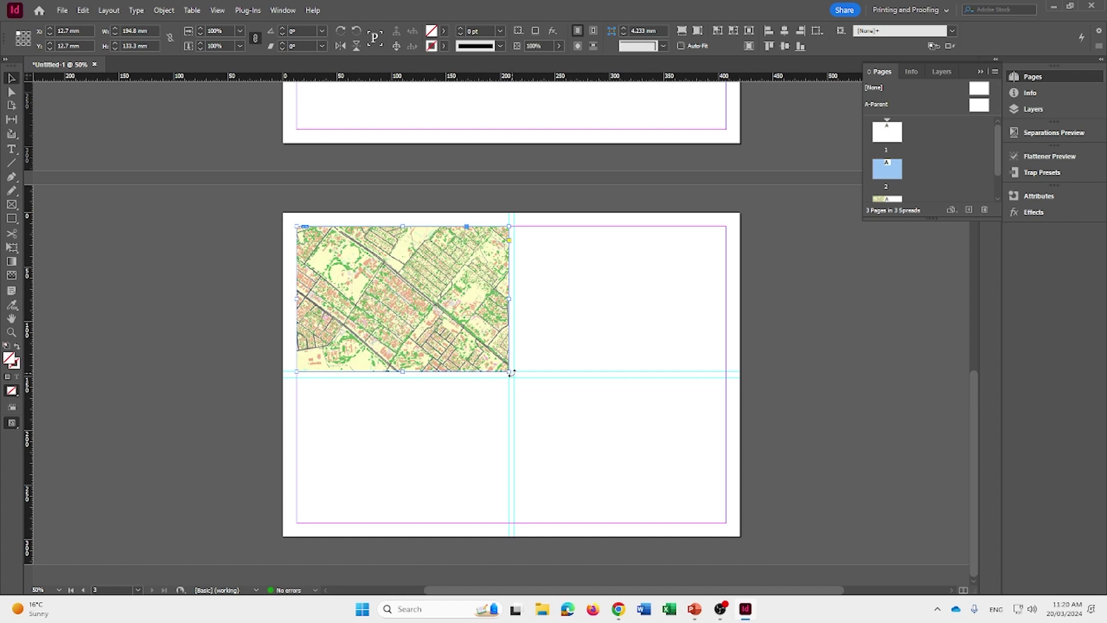
Try shrinking the map frame and its image, and trim the frame's right edge.
double_click(511, 373)
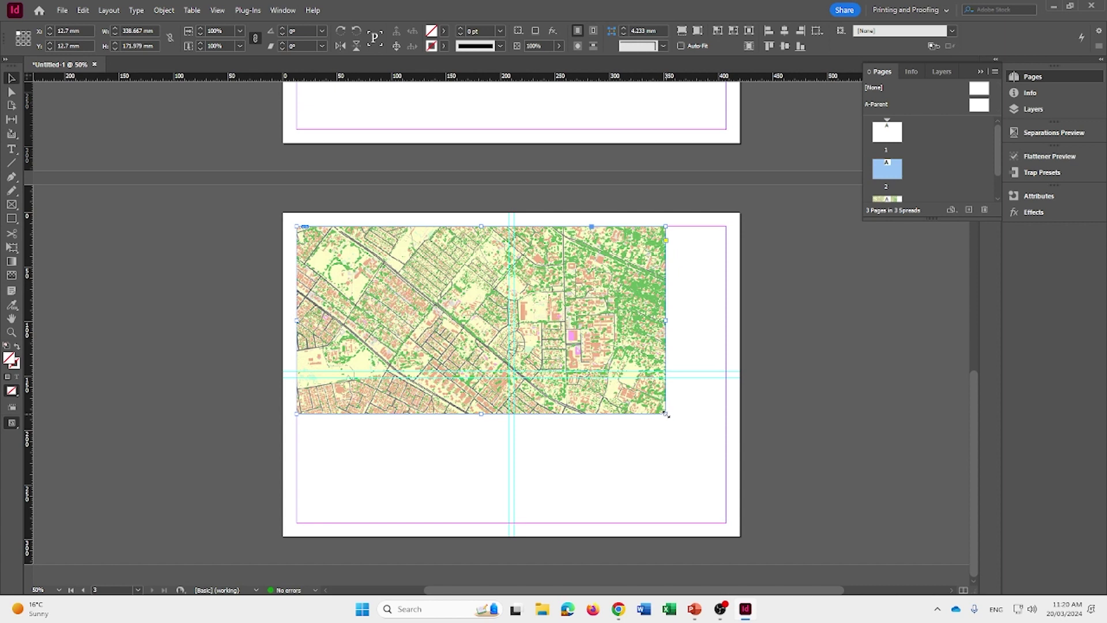
left_click_drag(666, 413, 544, 373)
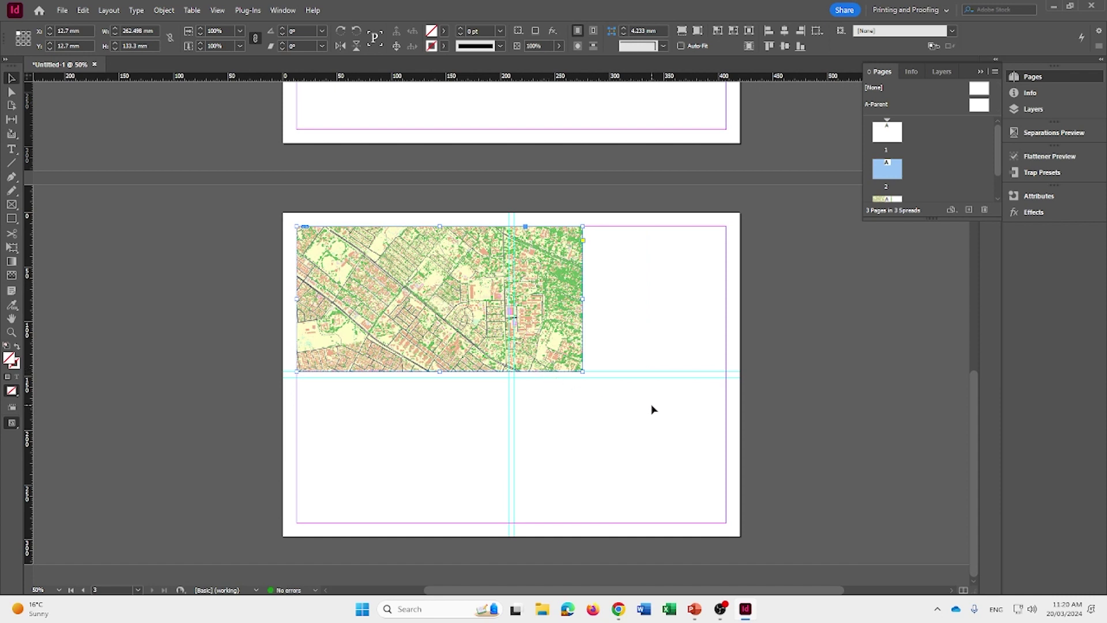
double_click(525, 327)
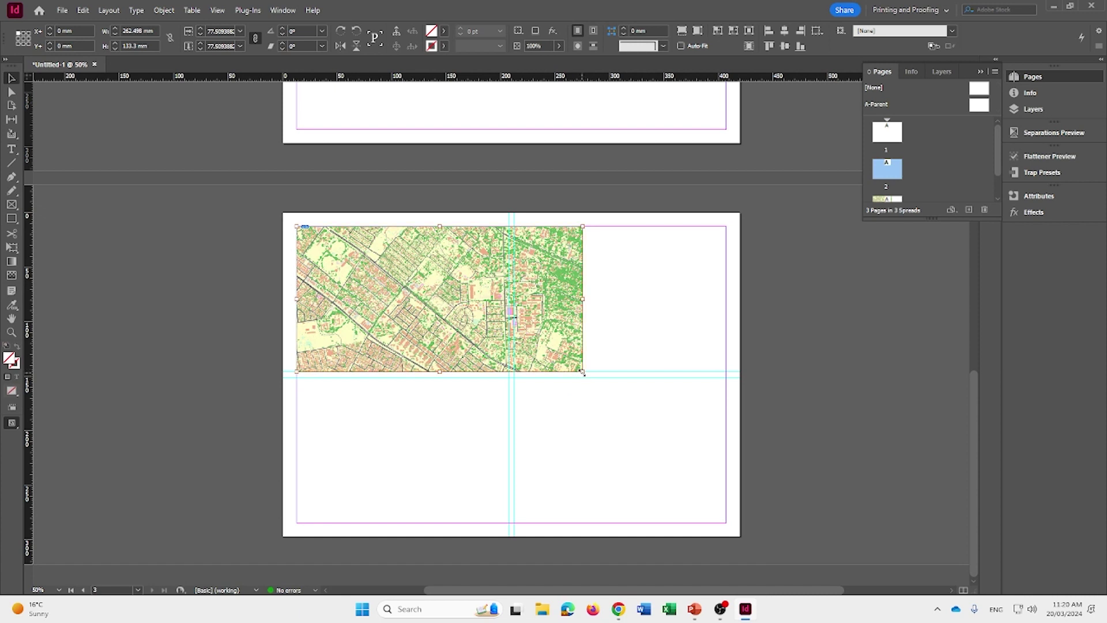
mouse_move(582, 373)
left_mouse_down()
mouse_move(534, 339)
mouse_move(575, 370)
left_mouse_up()
left_click(580, 323)
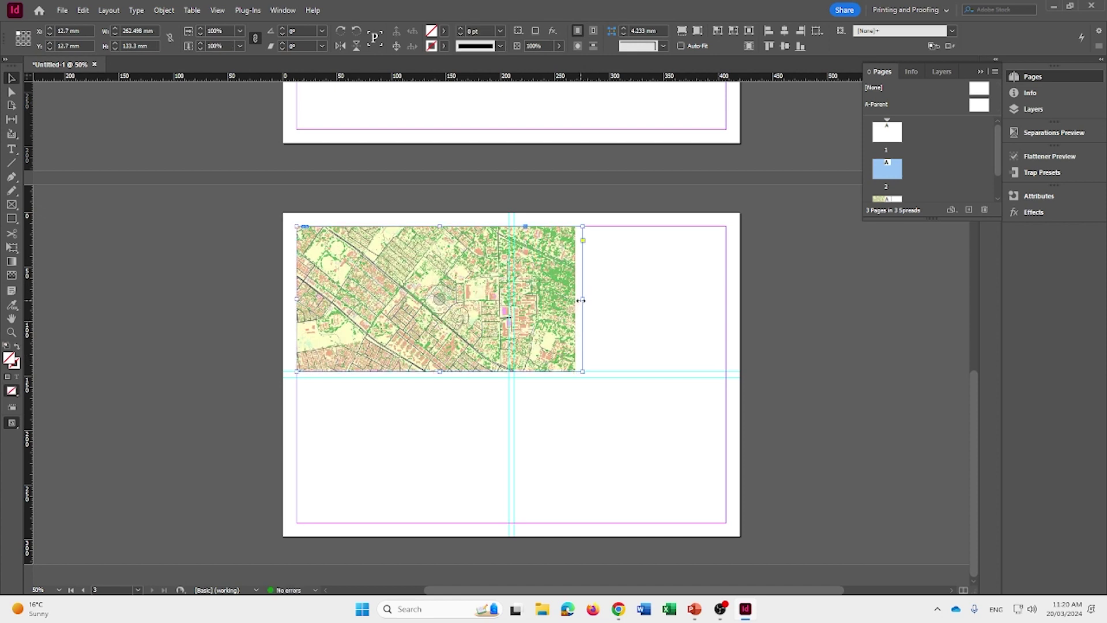
left_click_drag(581, 300, 576, 301)
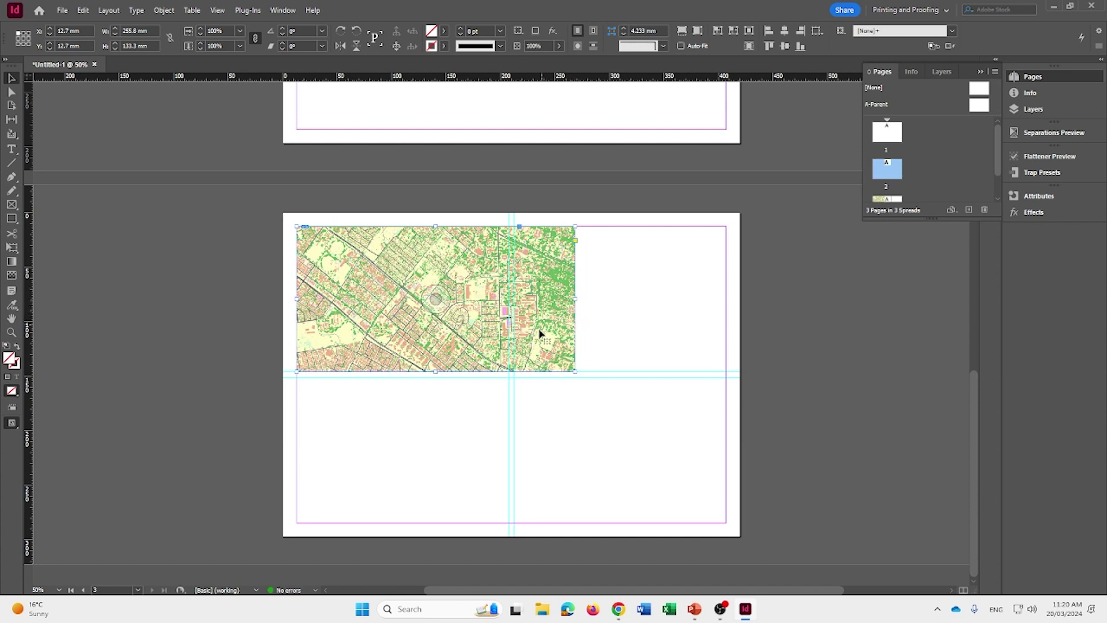
Scale the map proportionally down to 194.8 × 98.922 mm across the top-left quadrant.
double_click(558, 348)
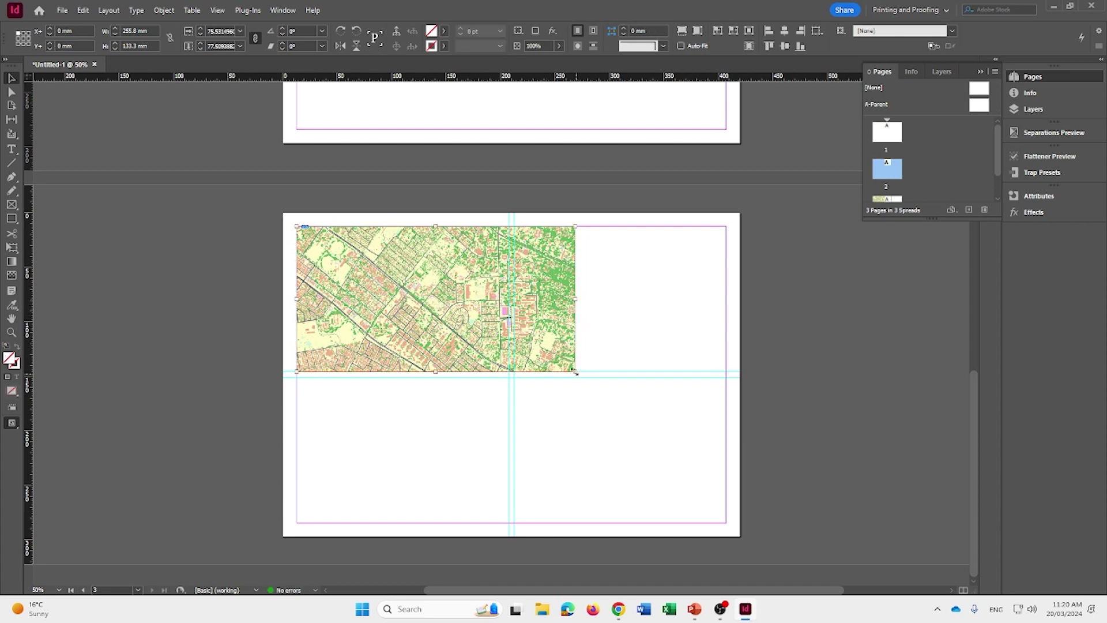
left_click_drag(576, 372, 514, 351)
key("ctrl+z")
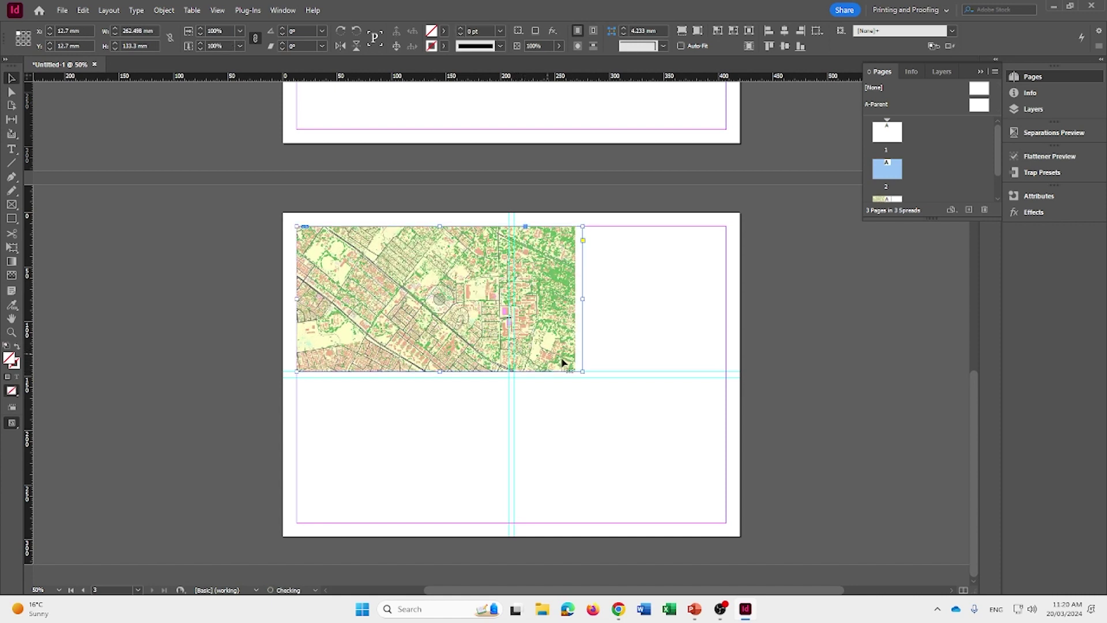
key("ctrl+shift+z")
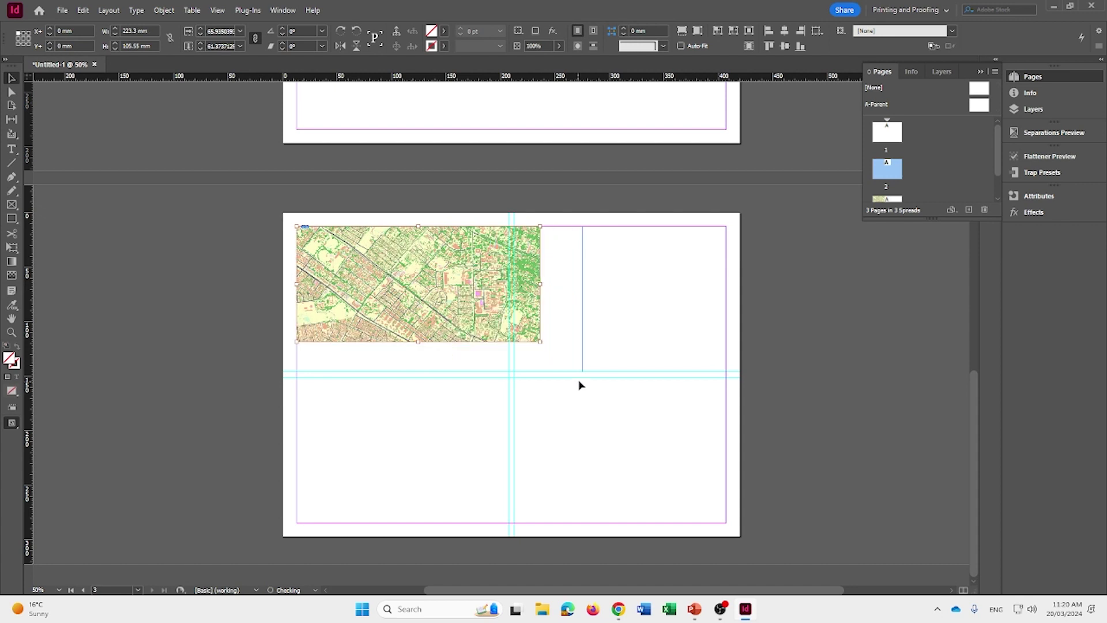
key("ctrl+z")
key("ctrl+z")
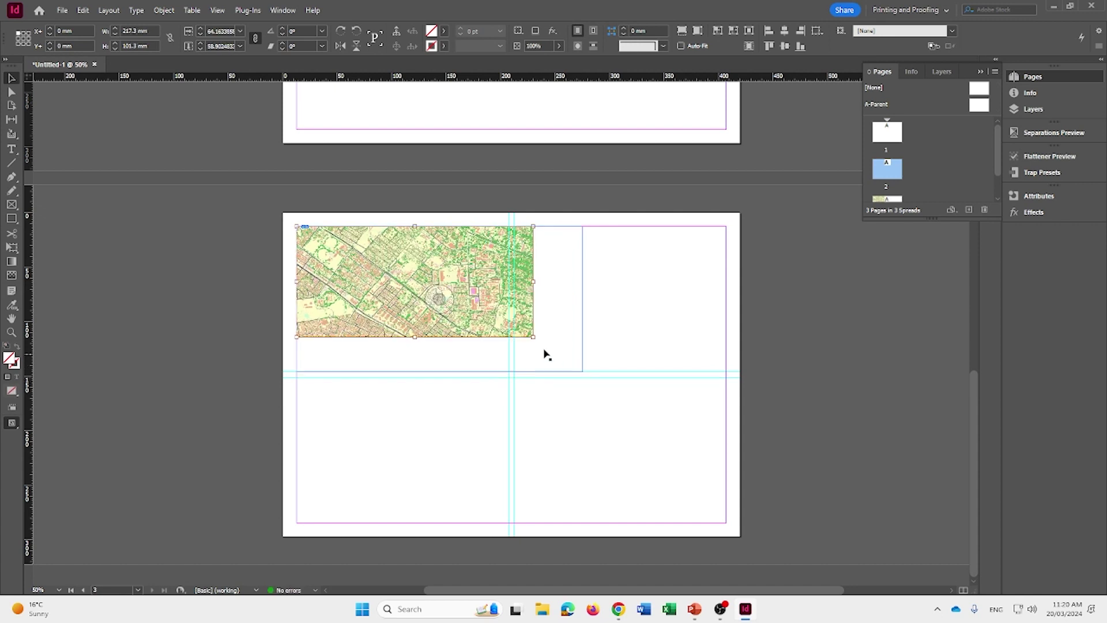
left_click_drag(532, 336, 582, 372)
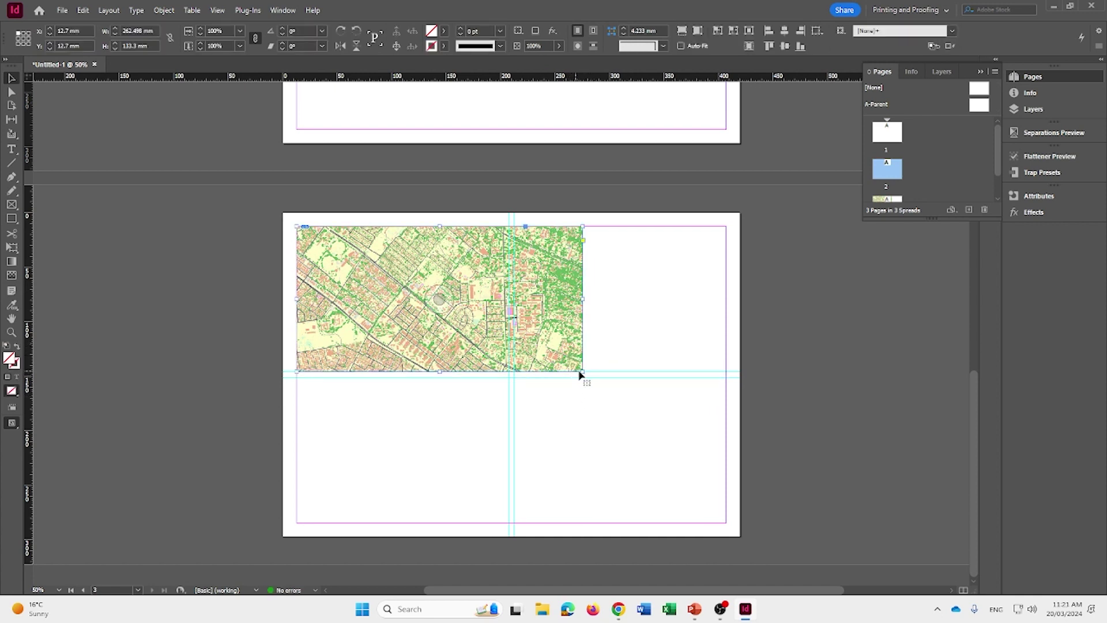
left_click_drag(581, 371, 509, 334)
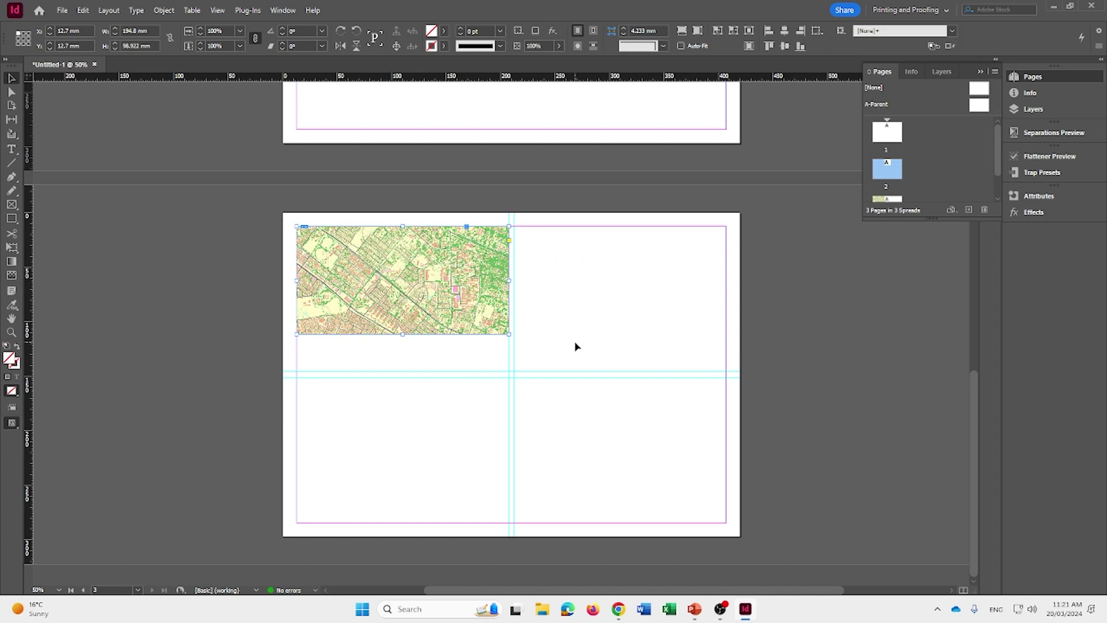
Align the map image to its frame top, then enlarge the map to 262.496 × 133.3 mm.
left_click(576, 347)
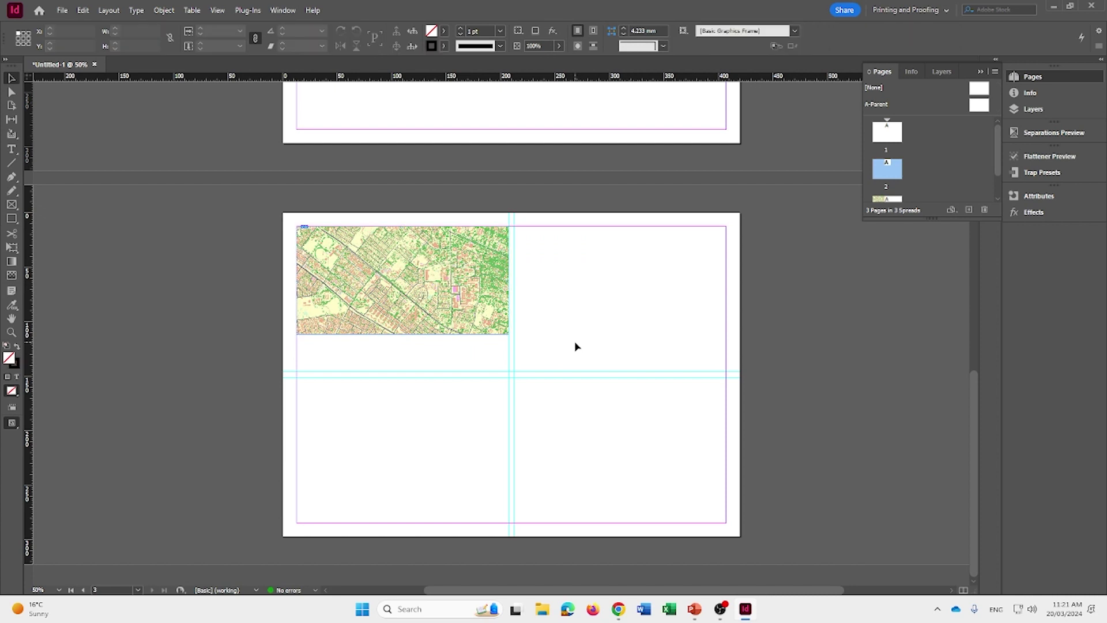
left_click(505, 305)
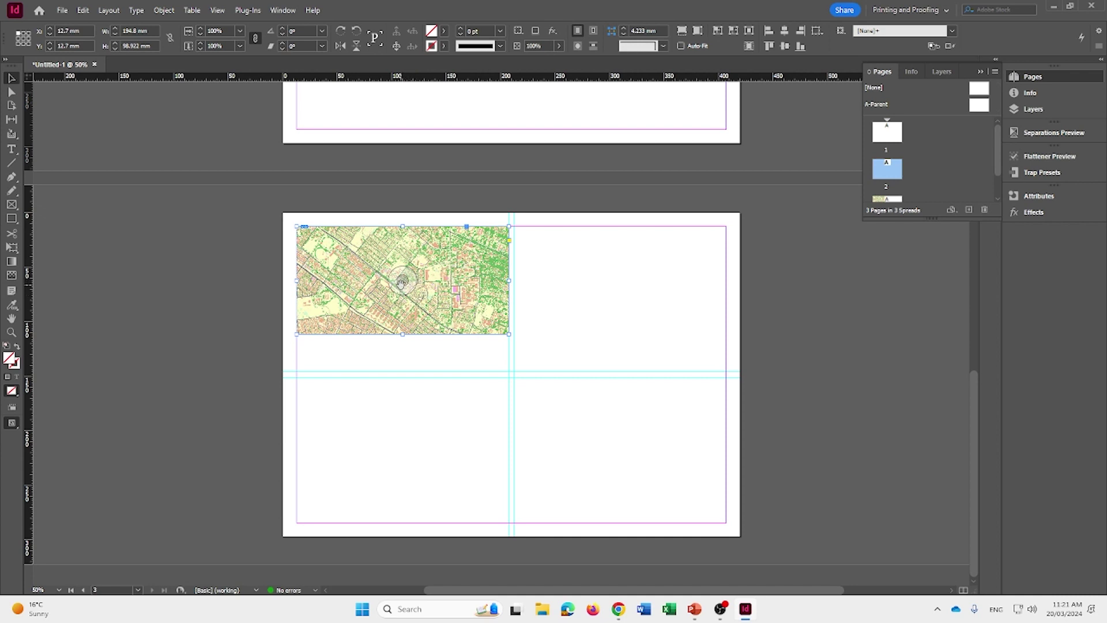
mouse_move(403, 285)
left_mouse_down()
mouse_move(403, 267)
mouse_move(396, 299)
mouse_move(408, 271)
mouse_move(394, 288)
mouse_move(406, 292)
left_mouse_up()
left_click(410, 289)
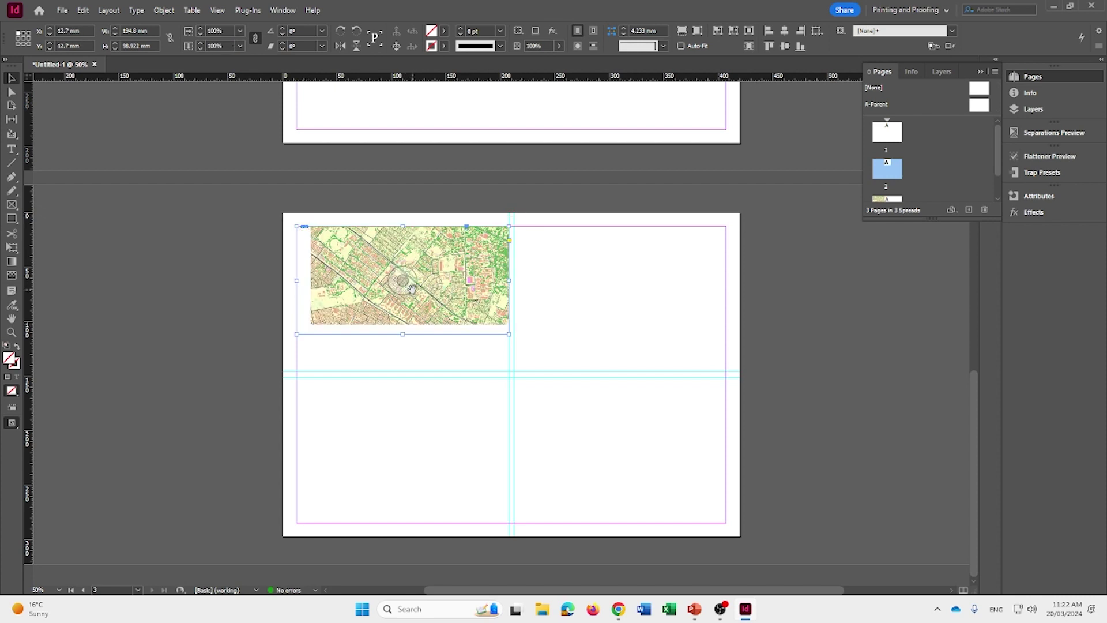
key("ctrl+z")
key("ctrl+z")
key("ctrl+z")
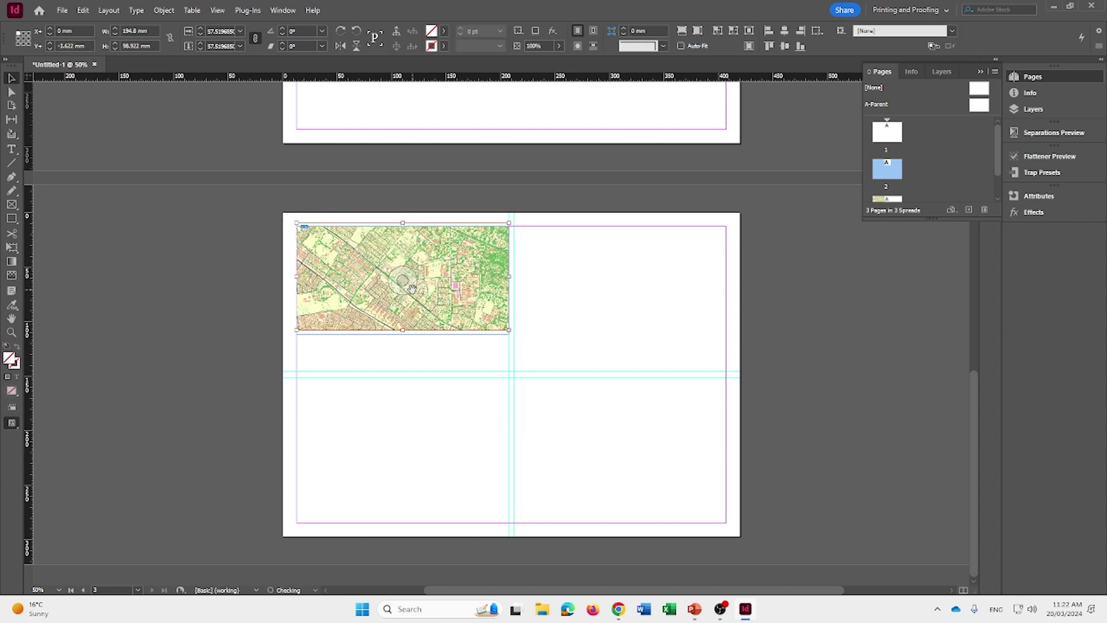
key("ctrl+z")
left_click_drag(412, 288, 407, 316)
left_click(566, 302)
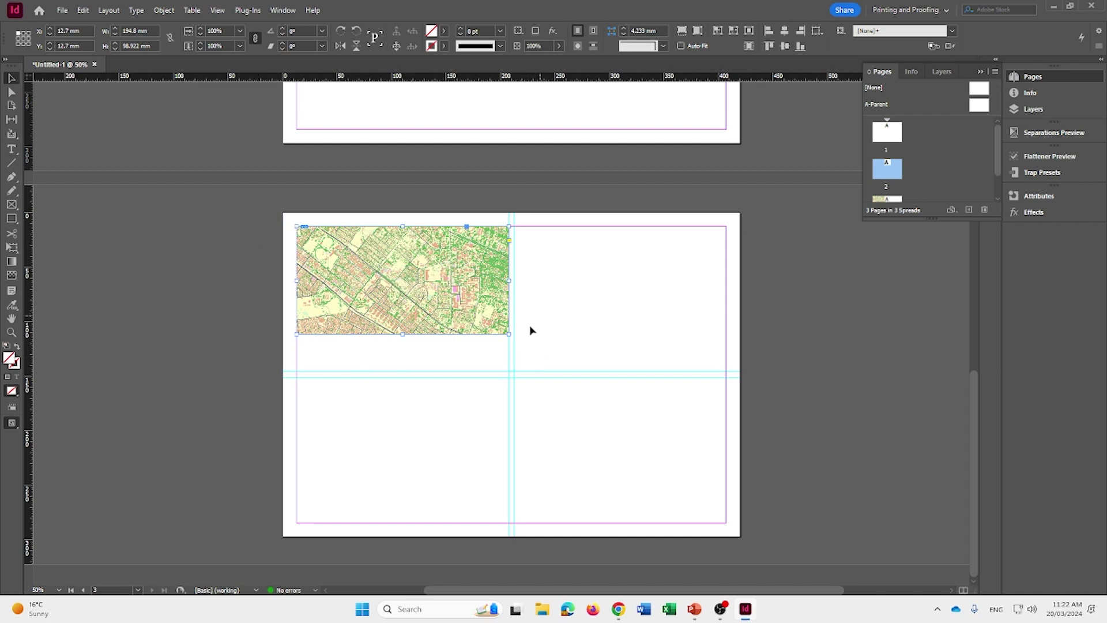
left_click_drag(509, 335, 583, 371)
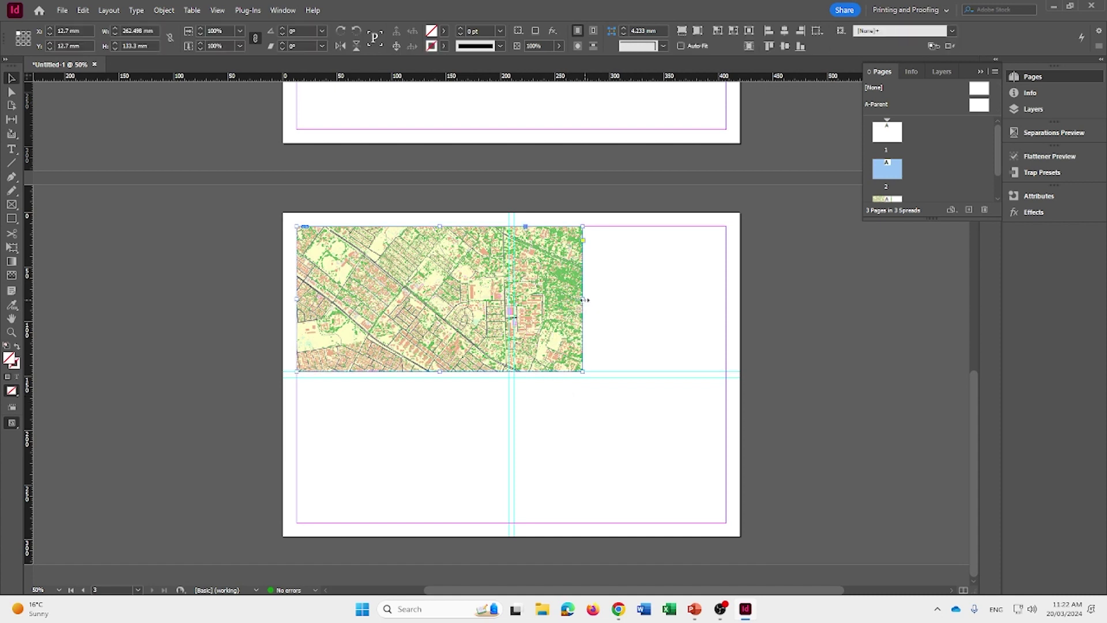
Crop the map's right edge back to the vertical column guide and deselect it.
left_click_drag(583, 300, 510, 321)
left_click(581, 461)
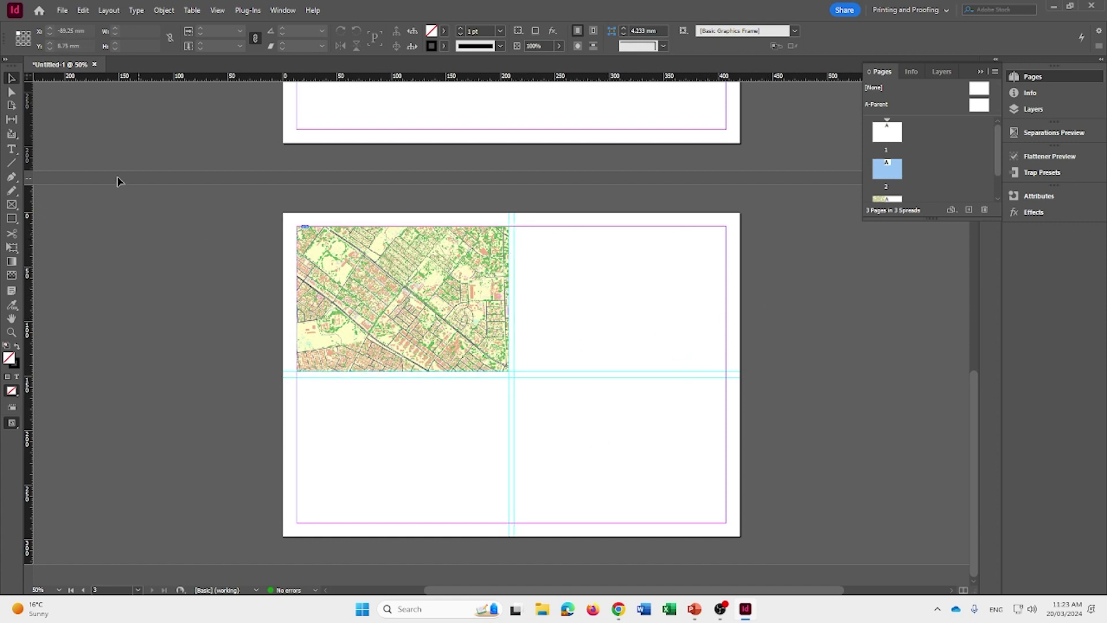
Draw a text frame beside the map and type 'Hello Everyone! here is my map'.
left_click(11, 150)
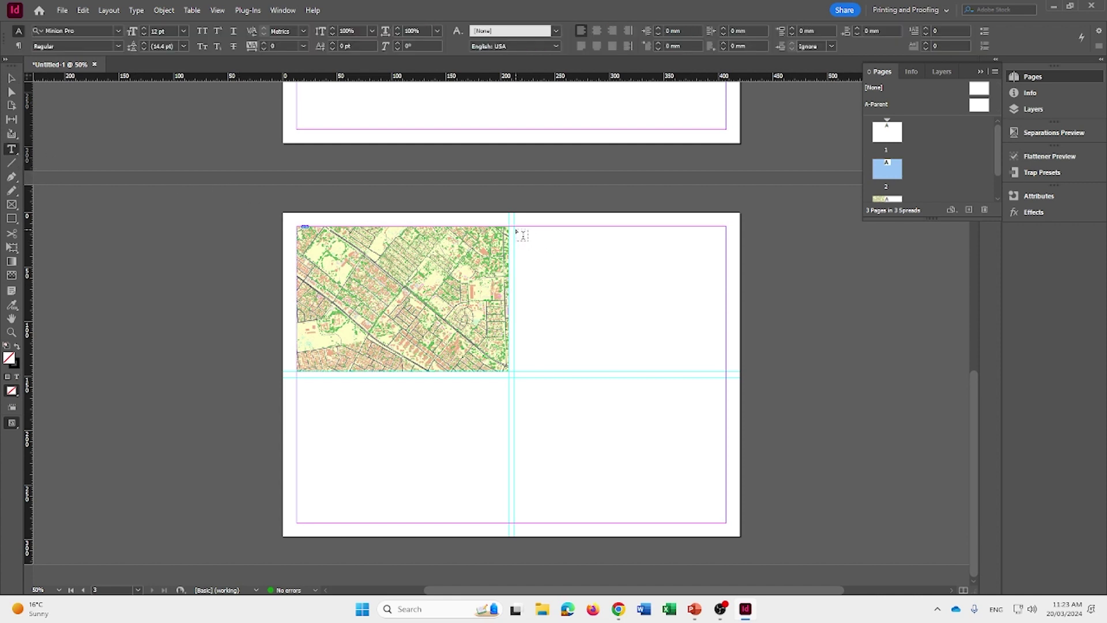
left_click_drag(514, 228, 726, 374)
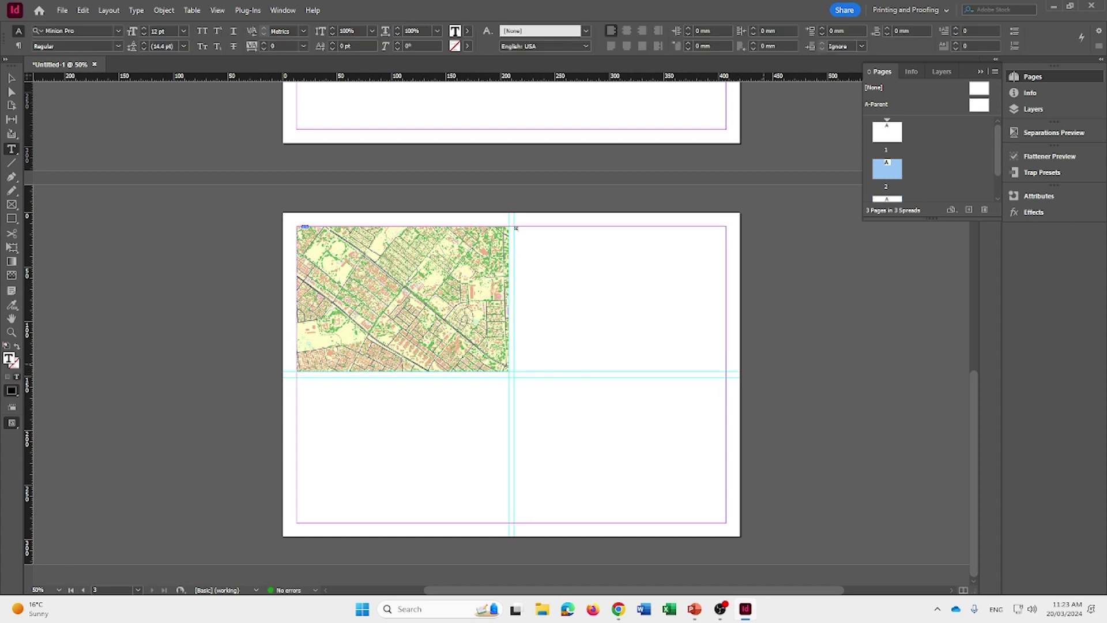
type("Hello Everyone! here is my map")
Set the greeting line's font size to 14 pt.
triple_click(554, 232)
left_click(118, 46)
left_click(118, 47)
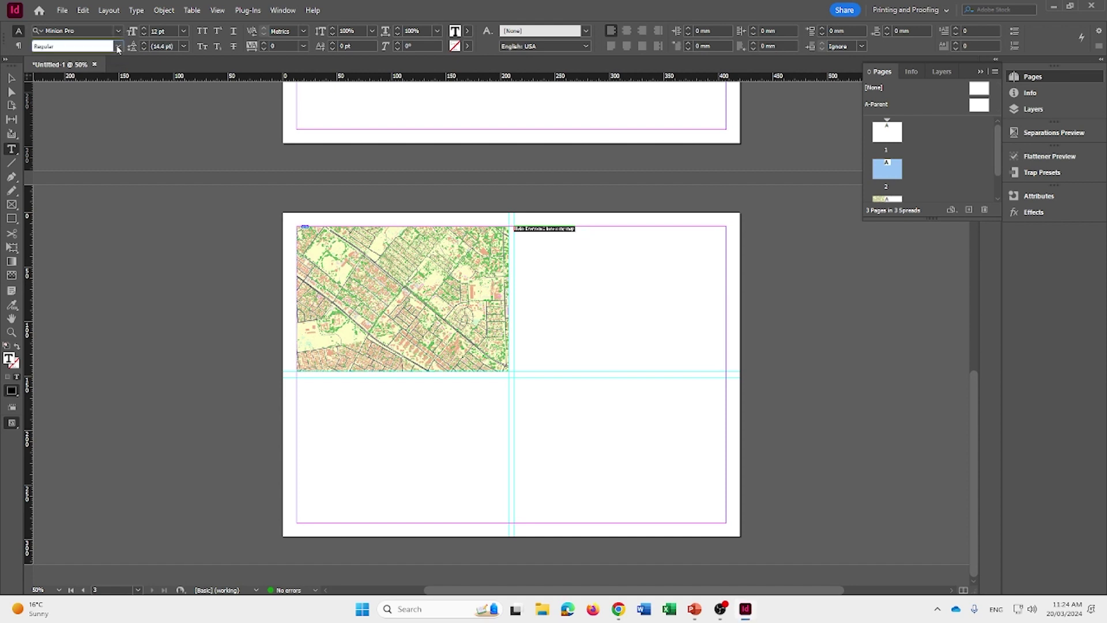
left_click(145, 29)
left_click(145, 29)
left_click(145, 28)
left_click(144, 34)
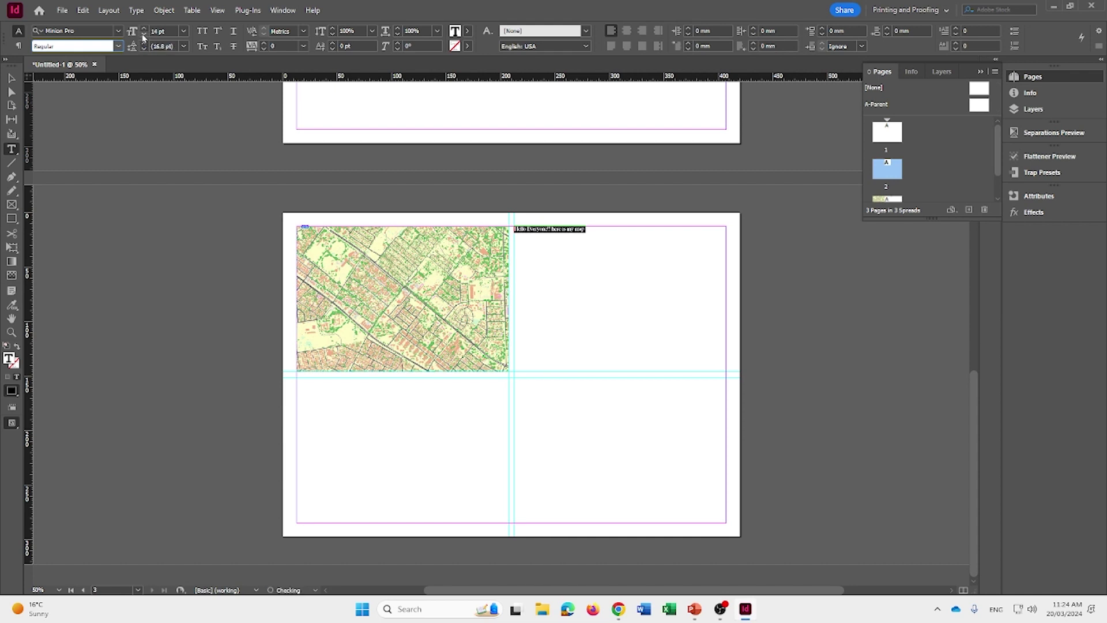
Colour the greeting text red with the C=15 M=100 Y=100 K=0 swatch.
left_click(468, 31)
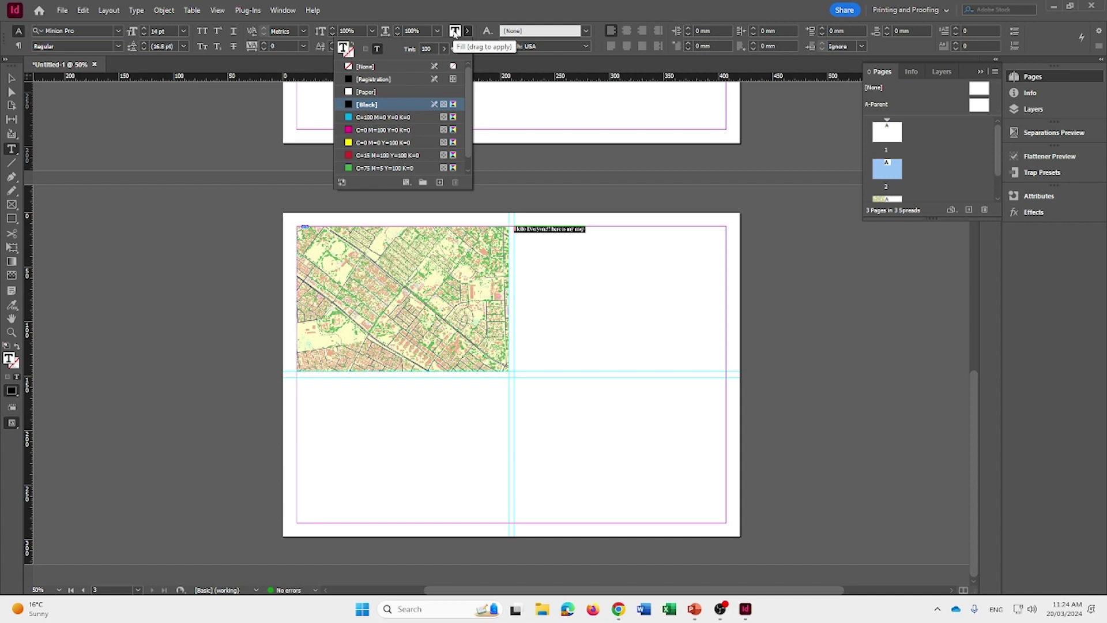
left_click(357, 156)
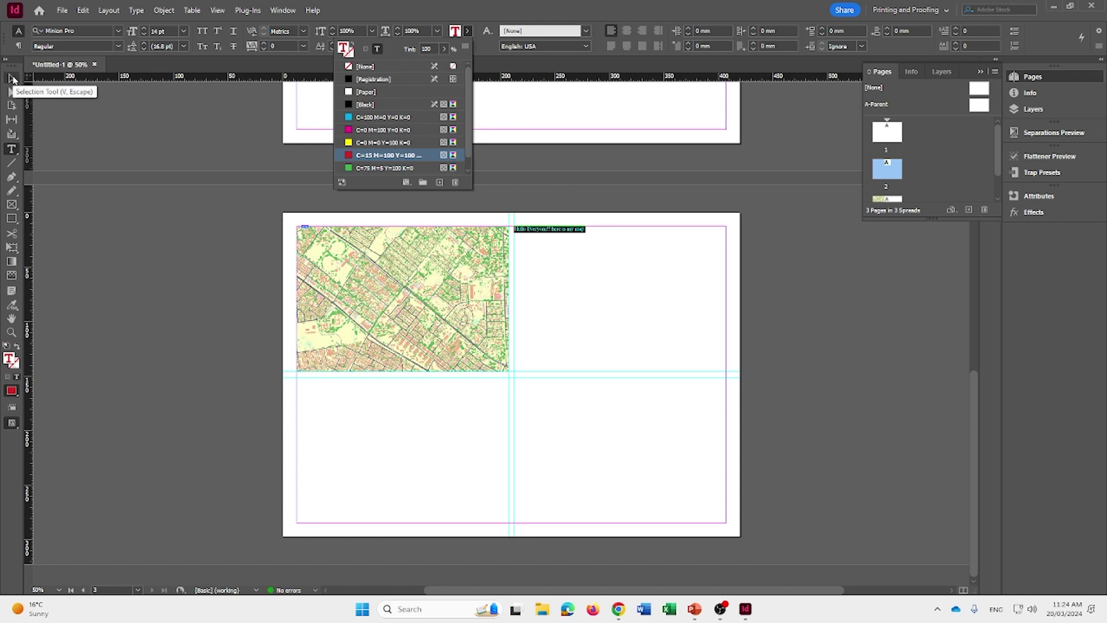
left_click(12, 78)
Try centring the greeting, then keep it left-aligned and exit text editing.
double_click(517, 231)
double_click(557, 229)
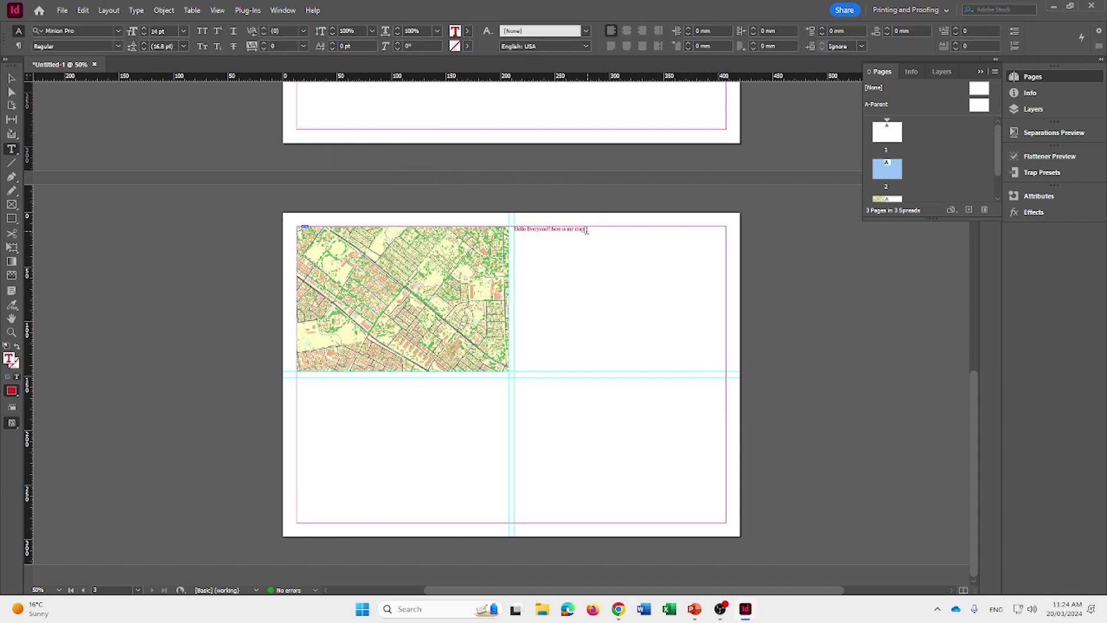
triple_click(585, 229)
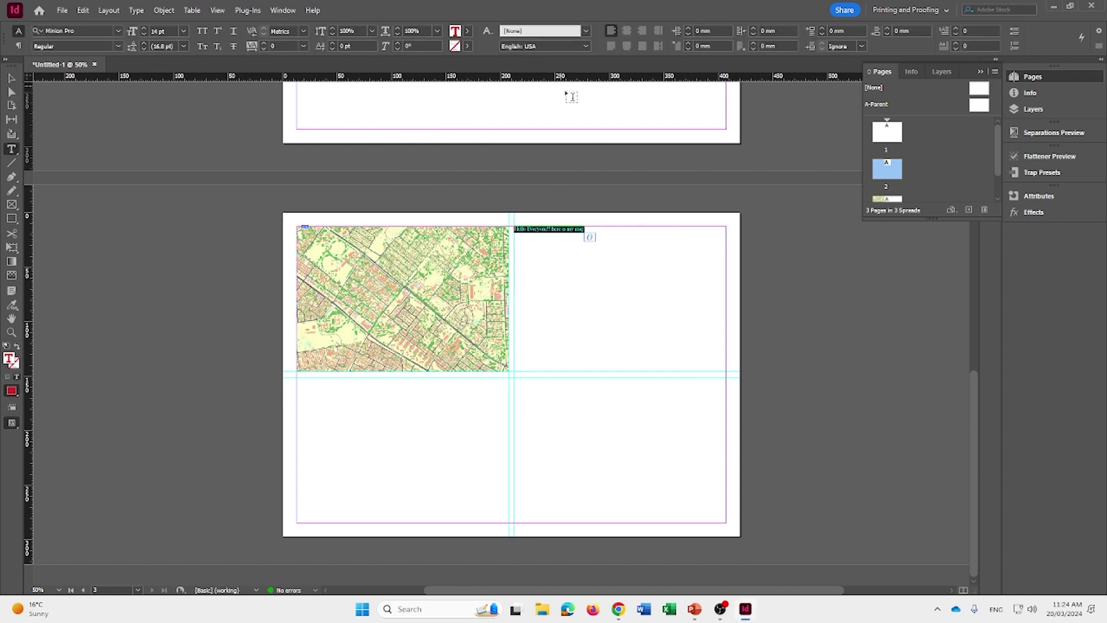
left_click(628, 32)
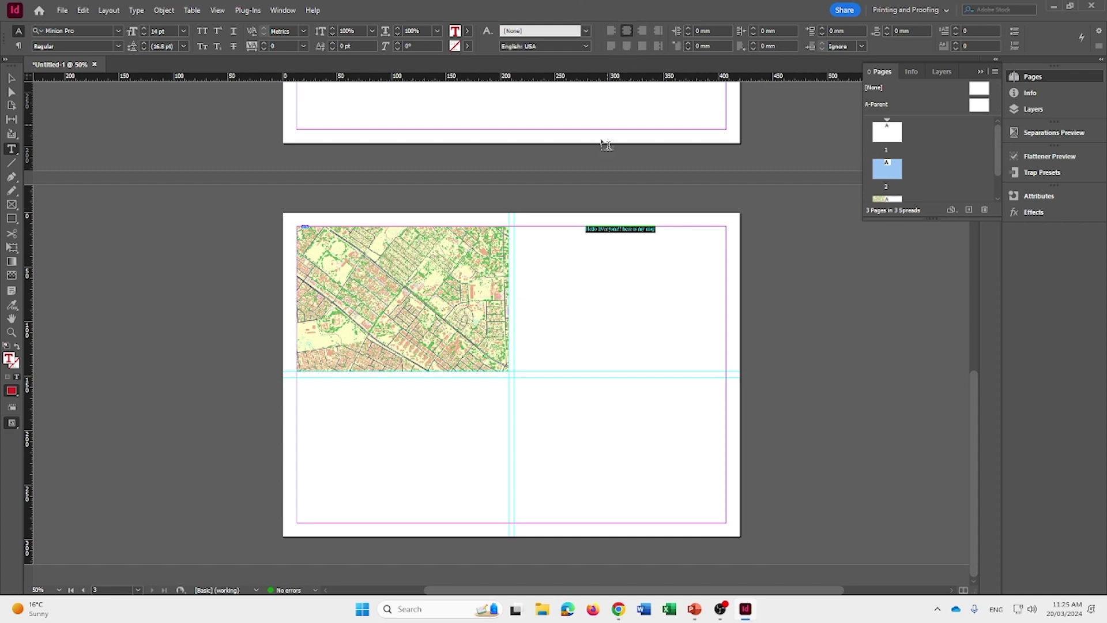
left_click(609, 30)
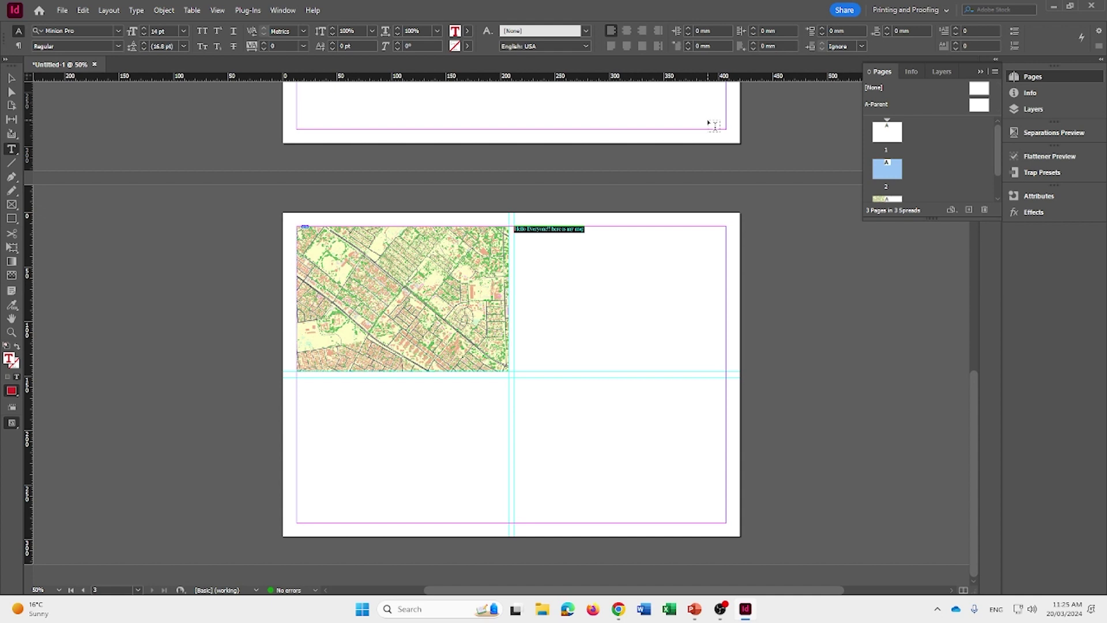
key("Escape")
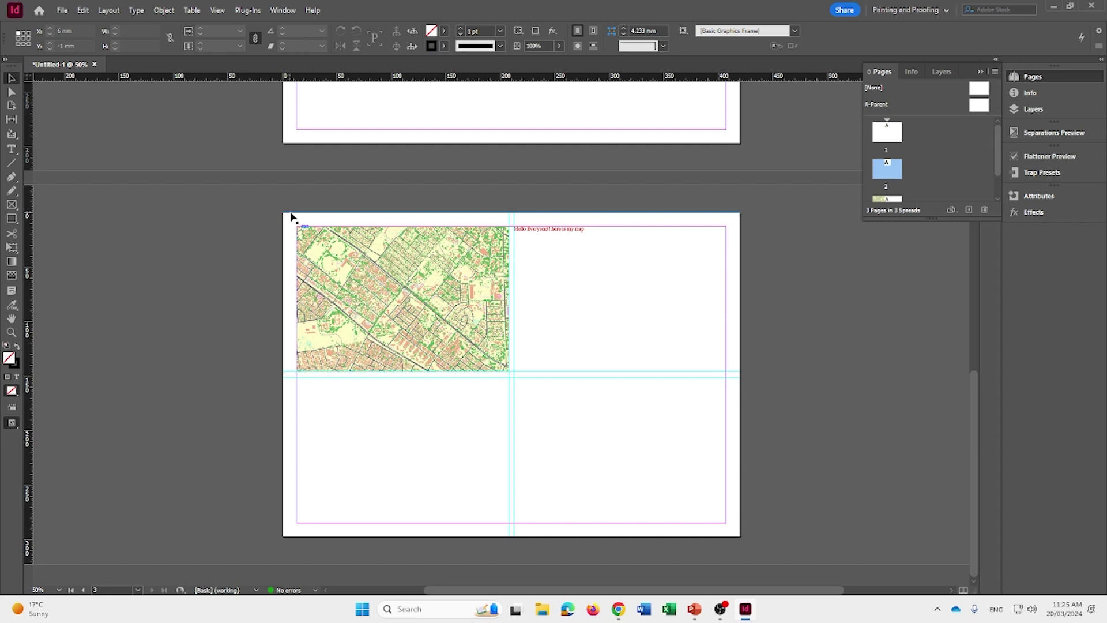
scroll(292, 209, "up", 1)
scroll(292, 207, "down", 1)
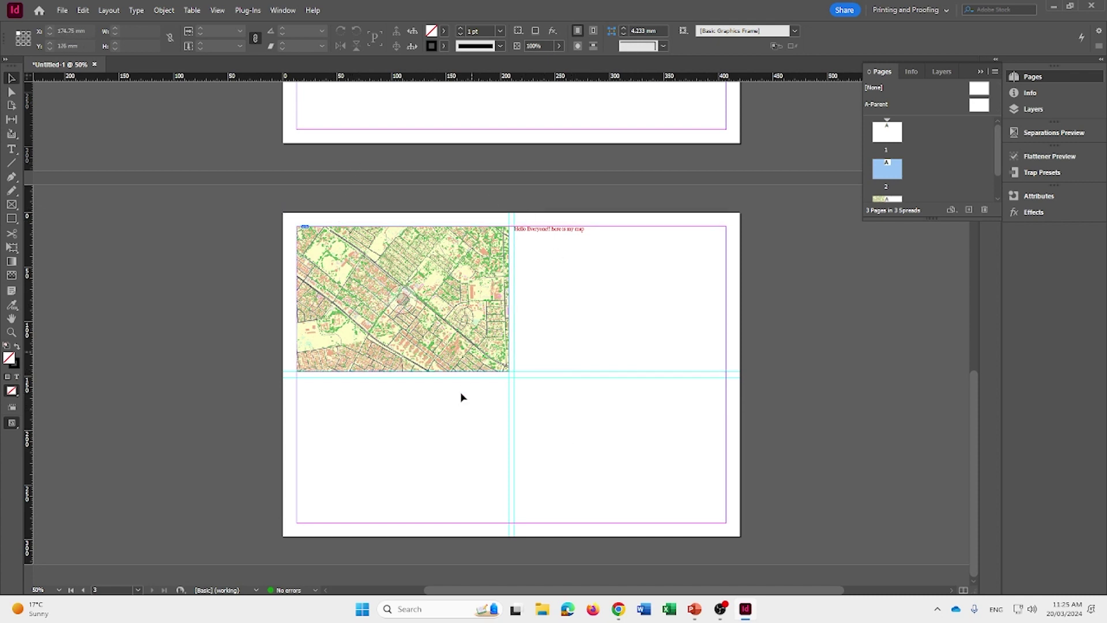
Launch Photoshop and start a new document.
left_click(435, 609)
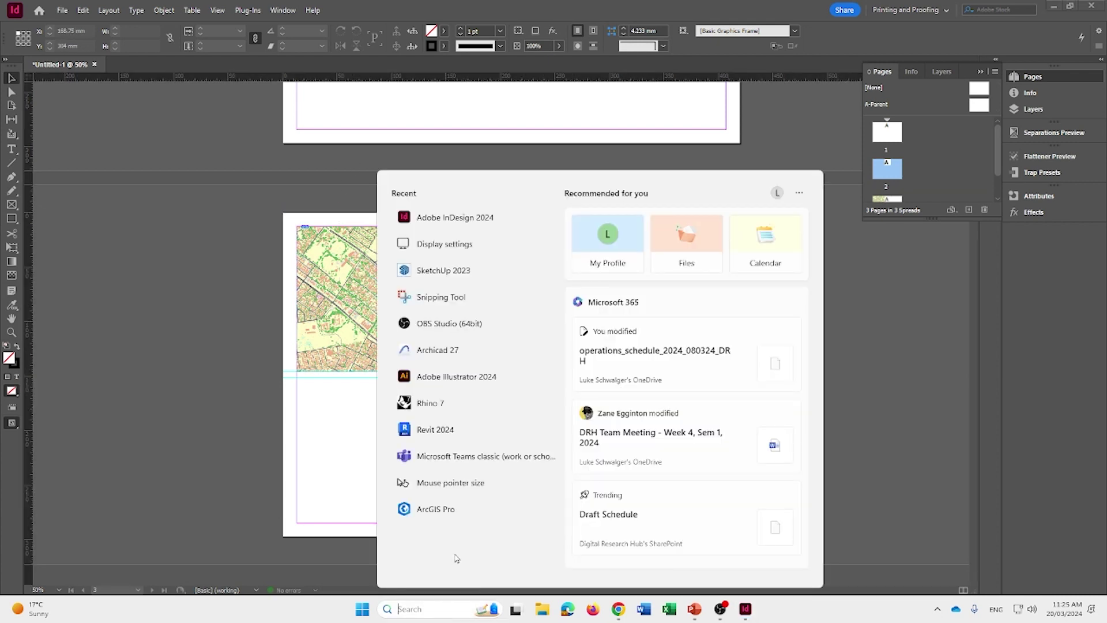
type("photoshop")
key("Return")
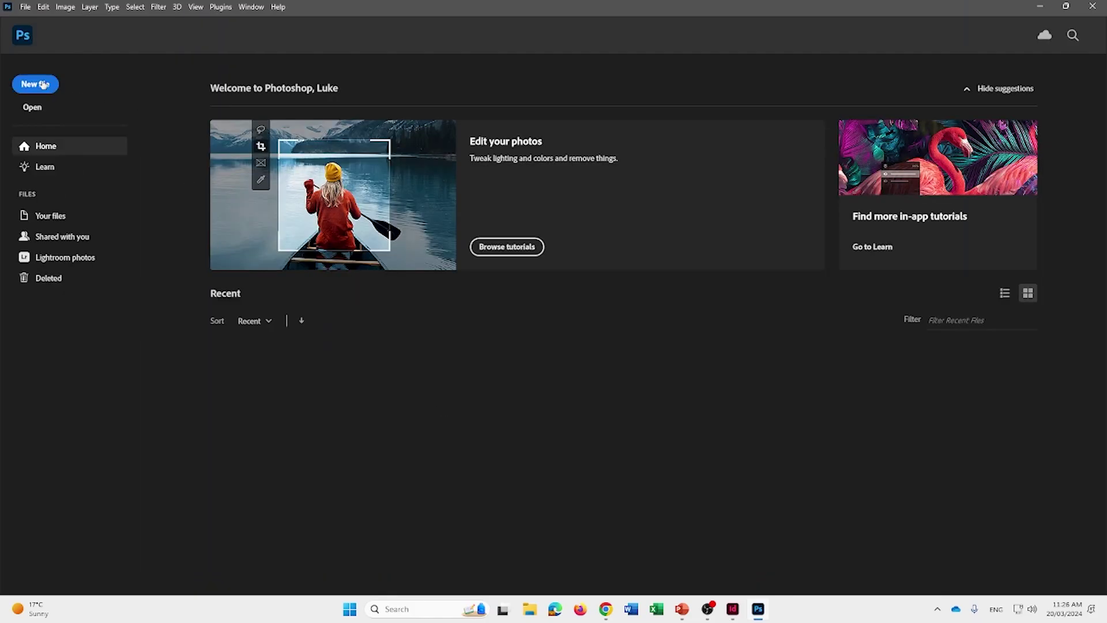
left_click(43, 85)
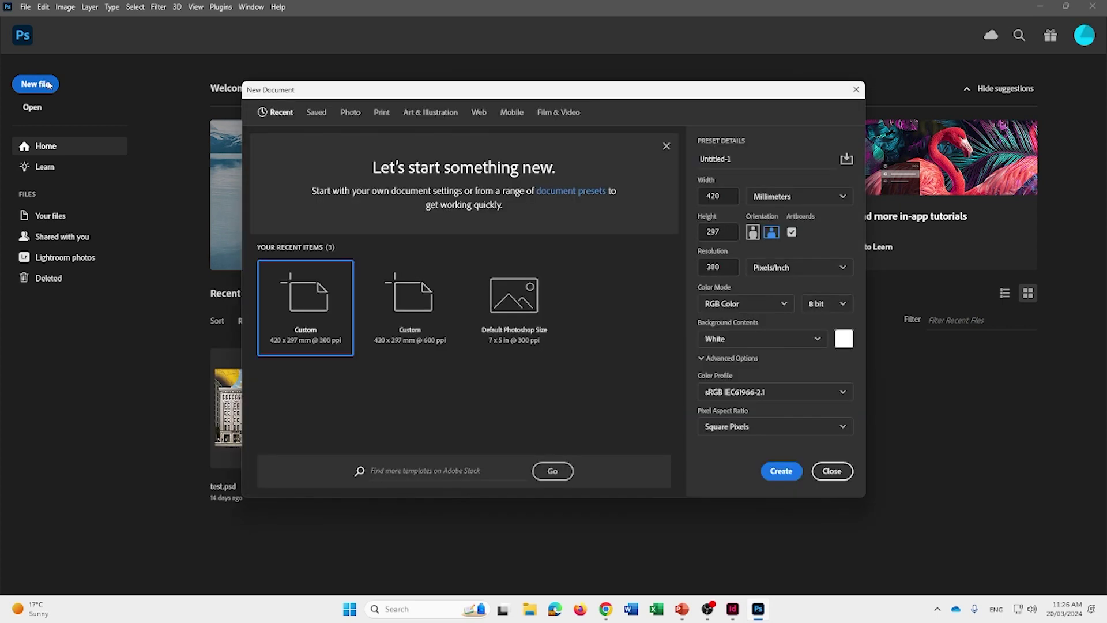
Choose the A4 print preset with resolution in pixels/cm and CMYK Color mode.
left_click(382, 115)
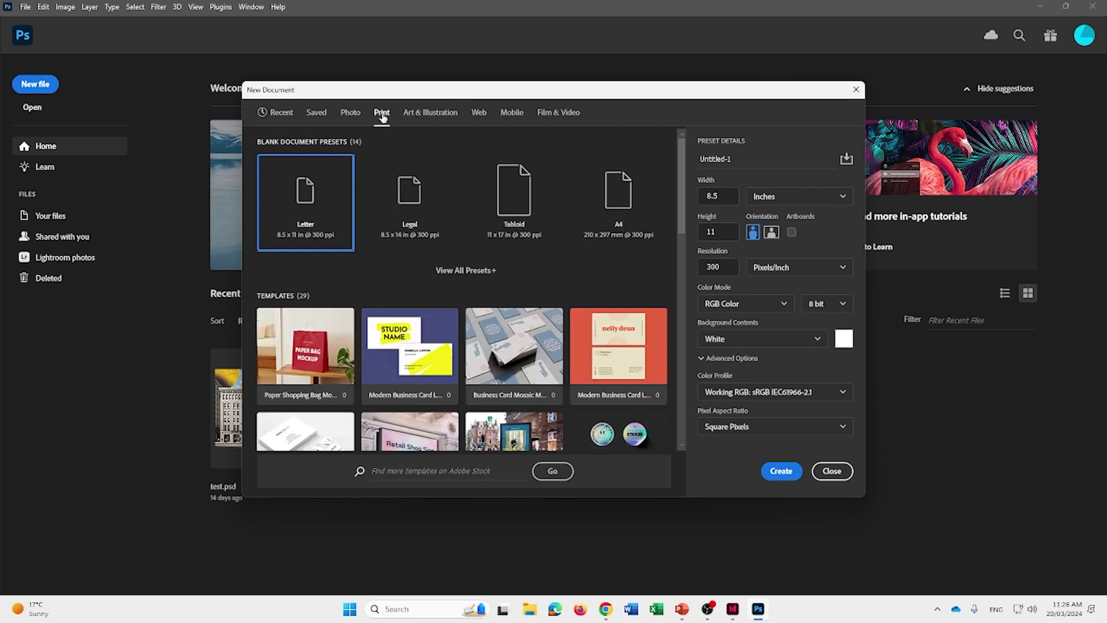
left_click(487, 270)
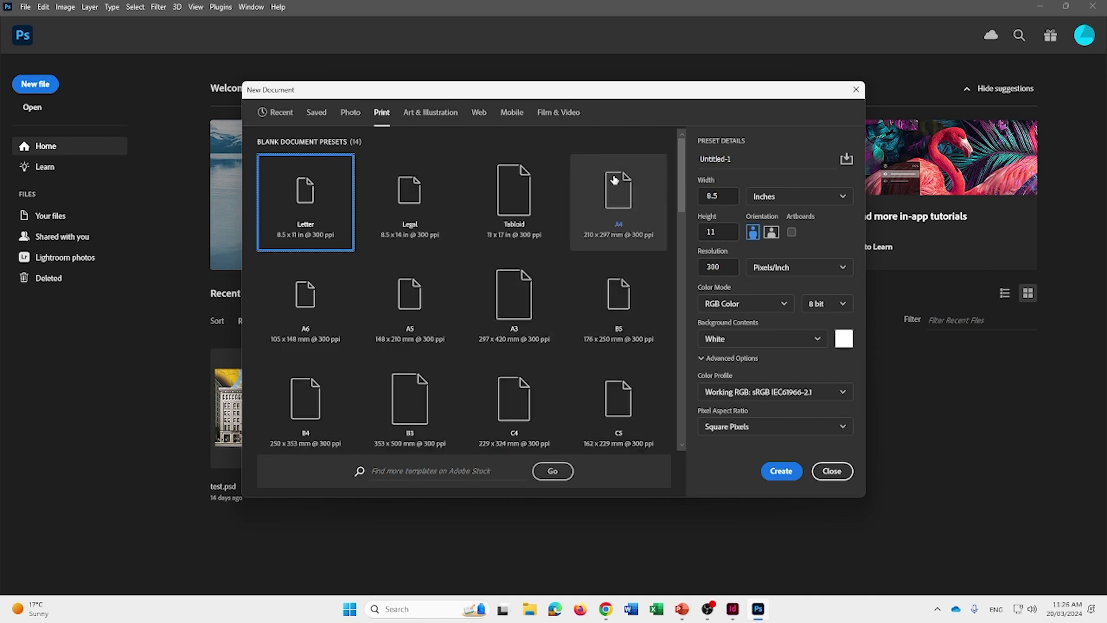
left_click(621, 208)
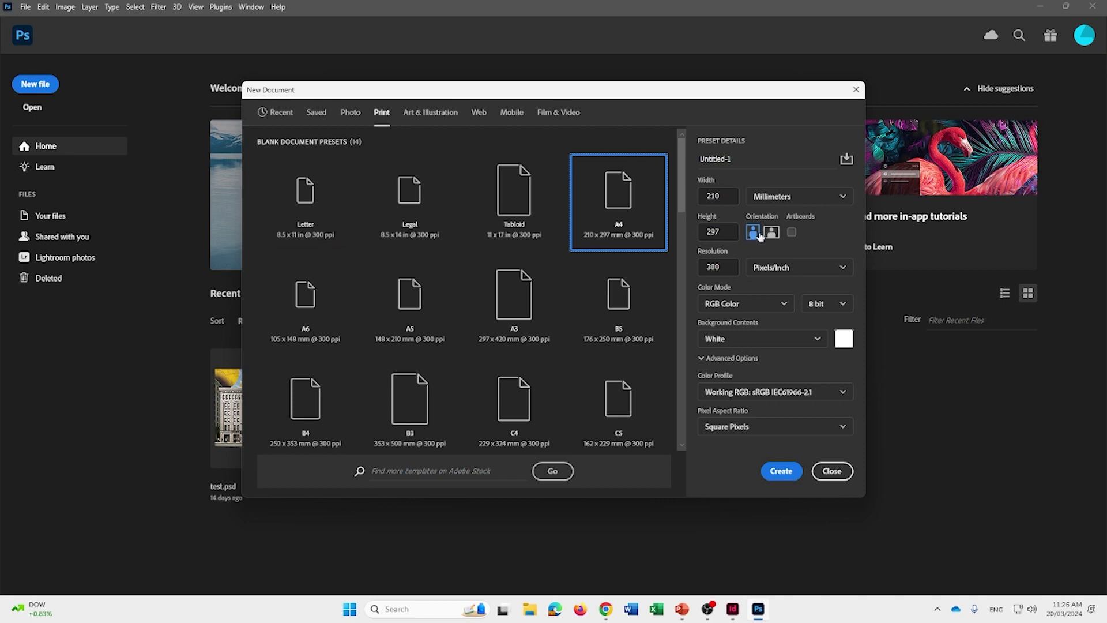
left_click(784, 270)
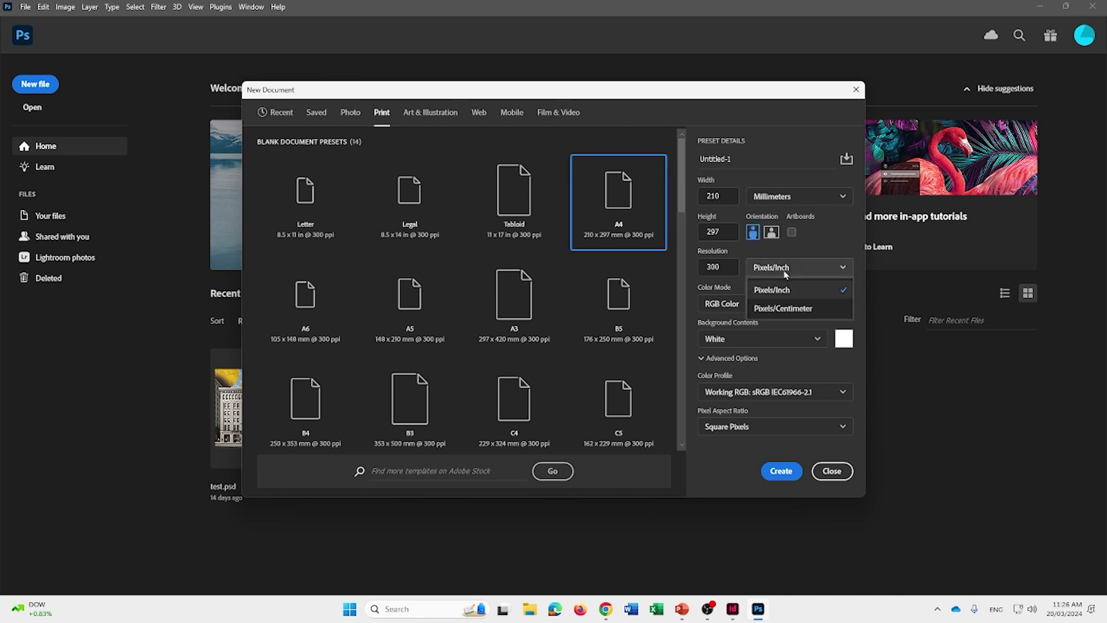
left_click(797, 311)
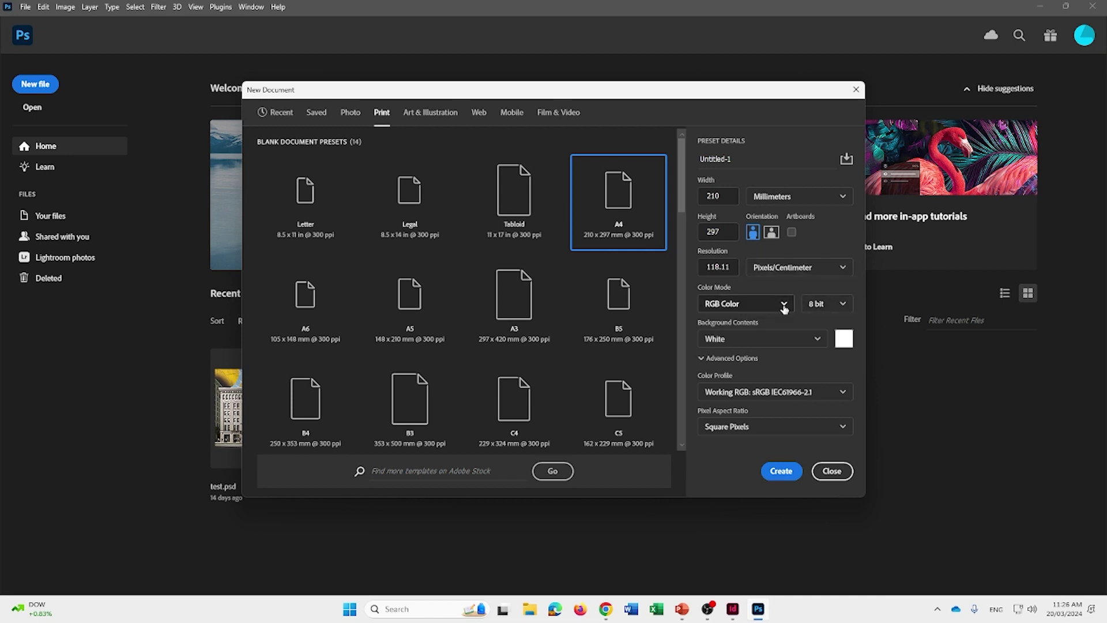
left_click(785, 306)
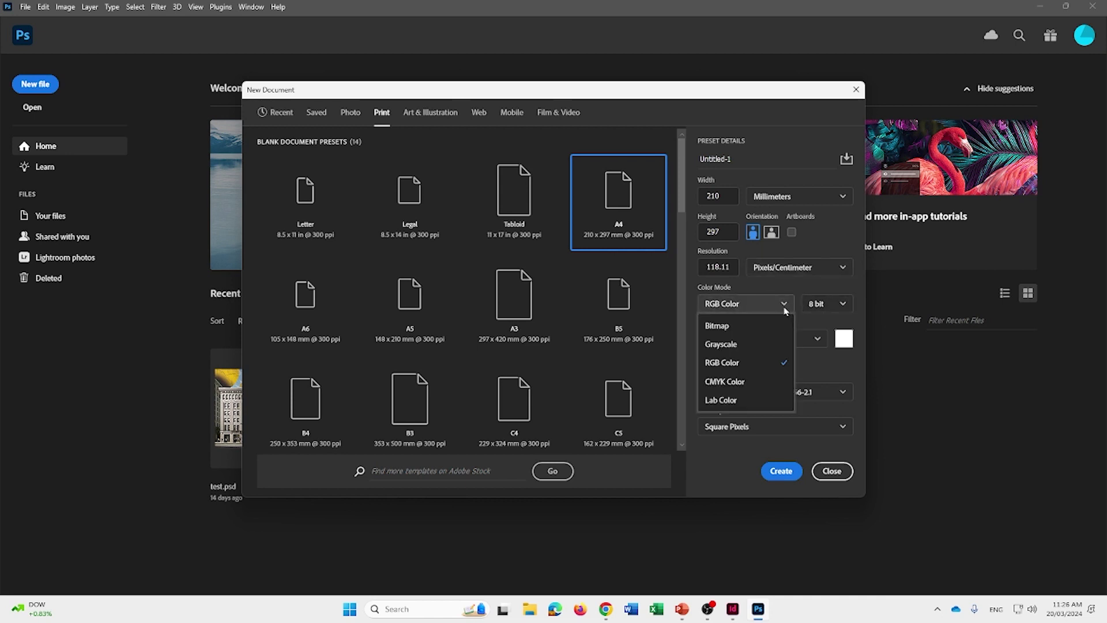
left_click(746, 383)
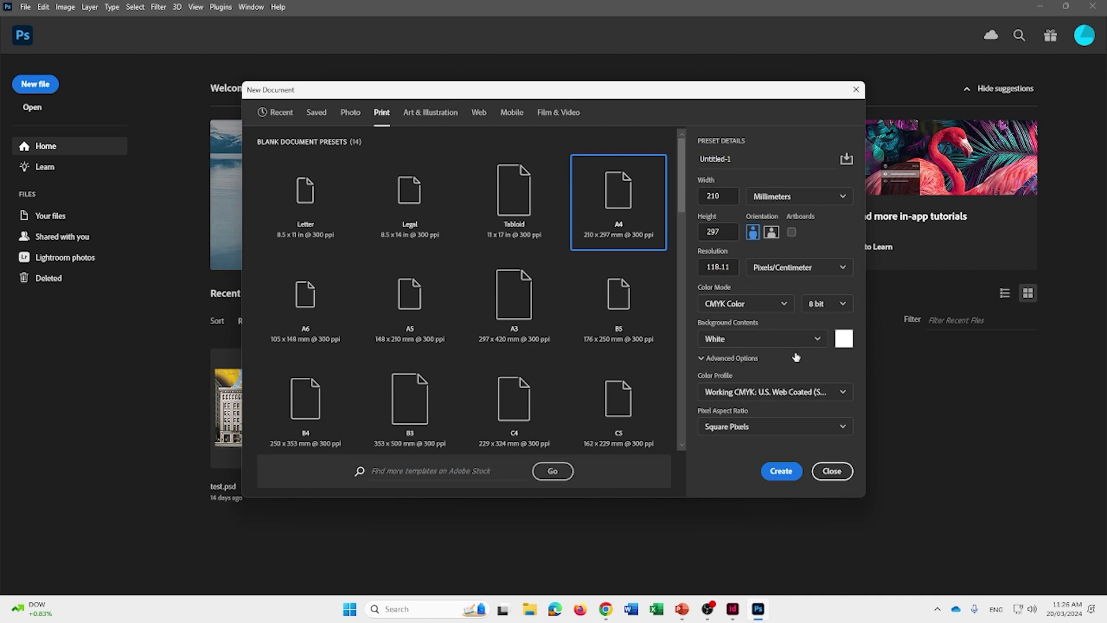
left_click(755, 305)
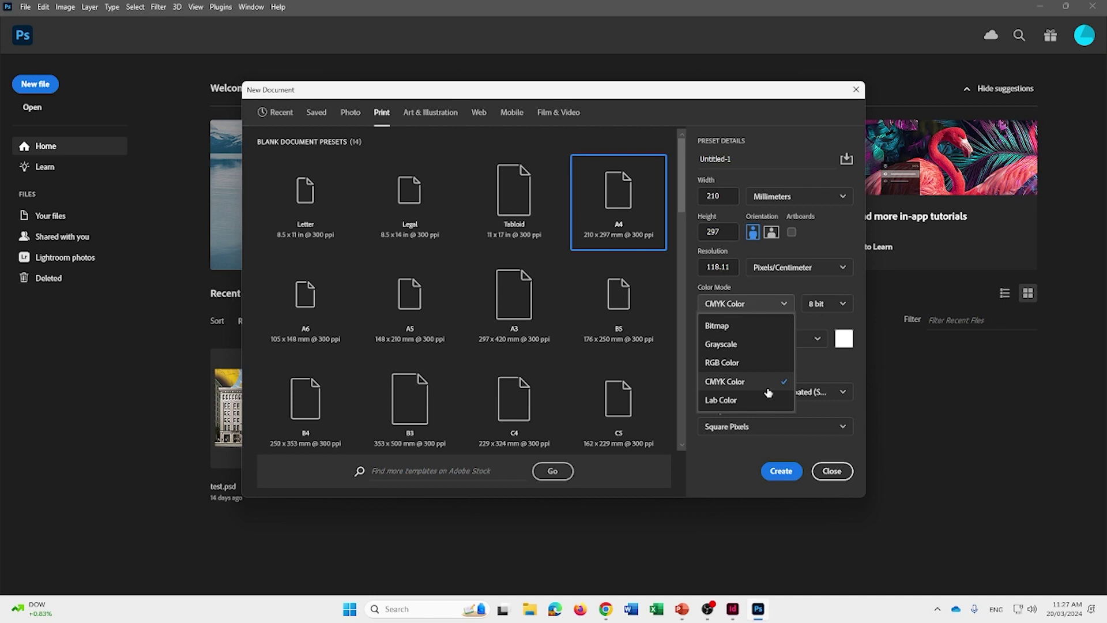
left_click(744, 381)
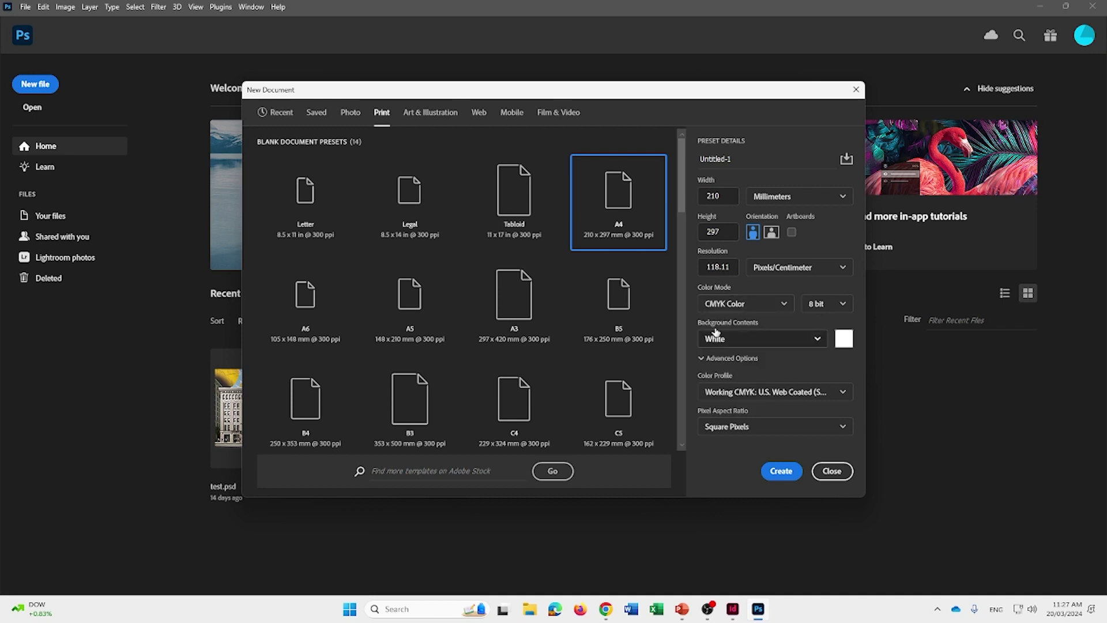
Create the A4 document and paint a navy flower outline with a 73 px brush.
left_click(781, 470)
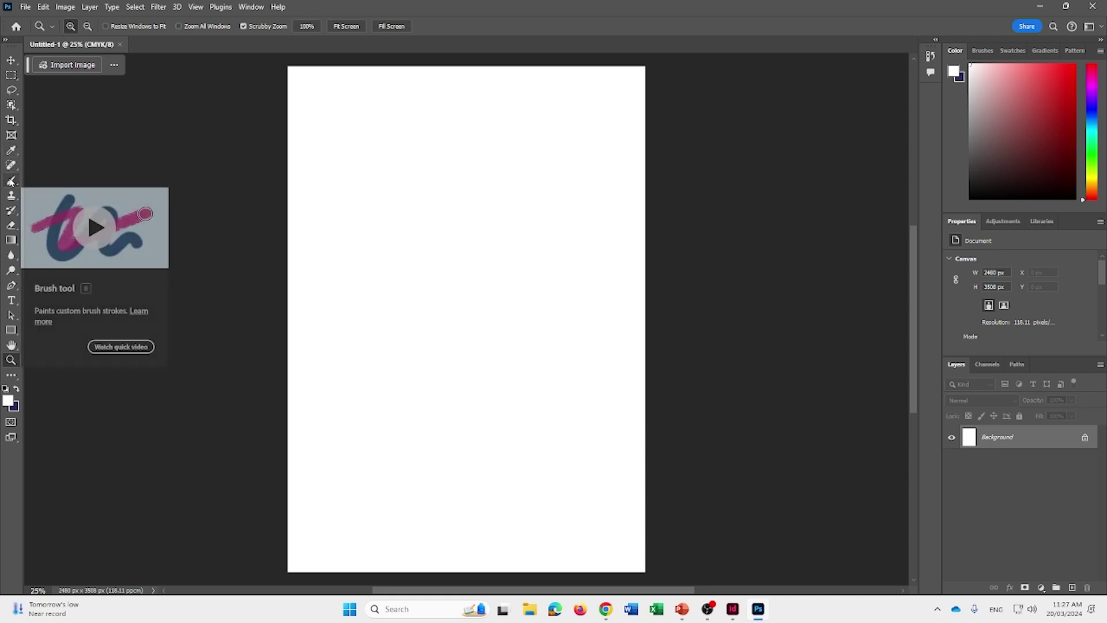
left_click(11, 182)
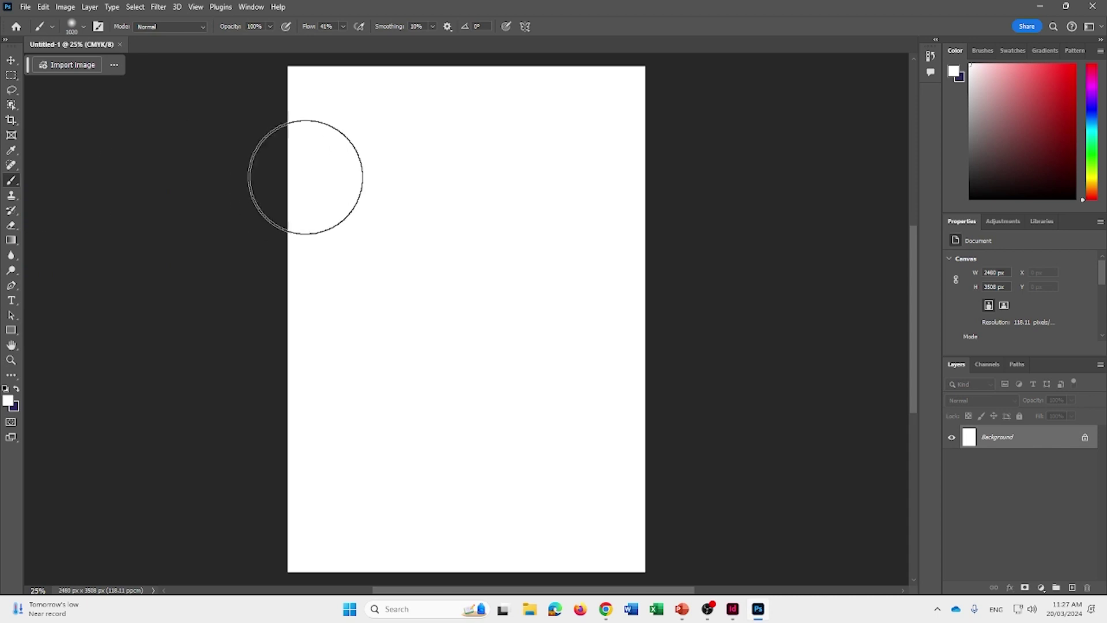
left_click(85, 29)
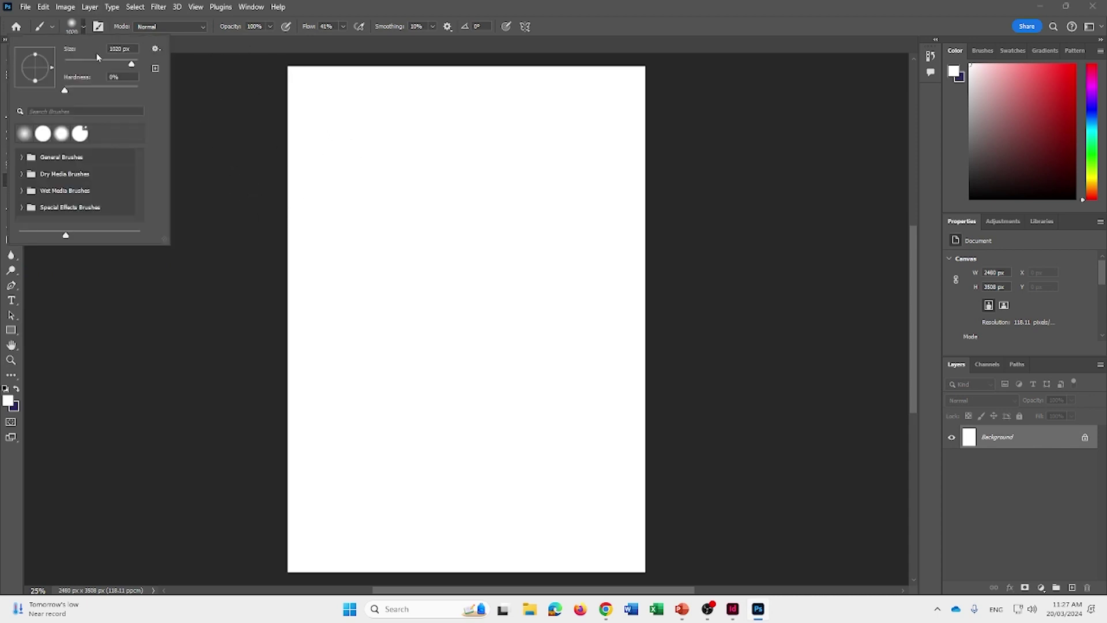
left_click_drag(103, 62, 91, 64)
left_click(345, 215)
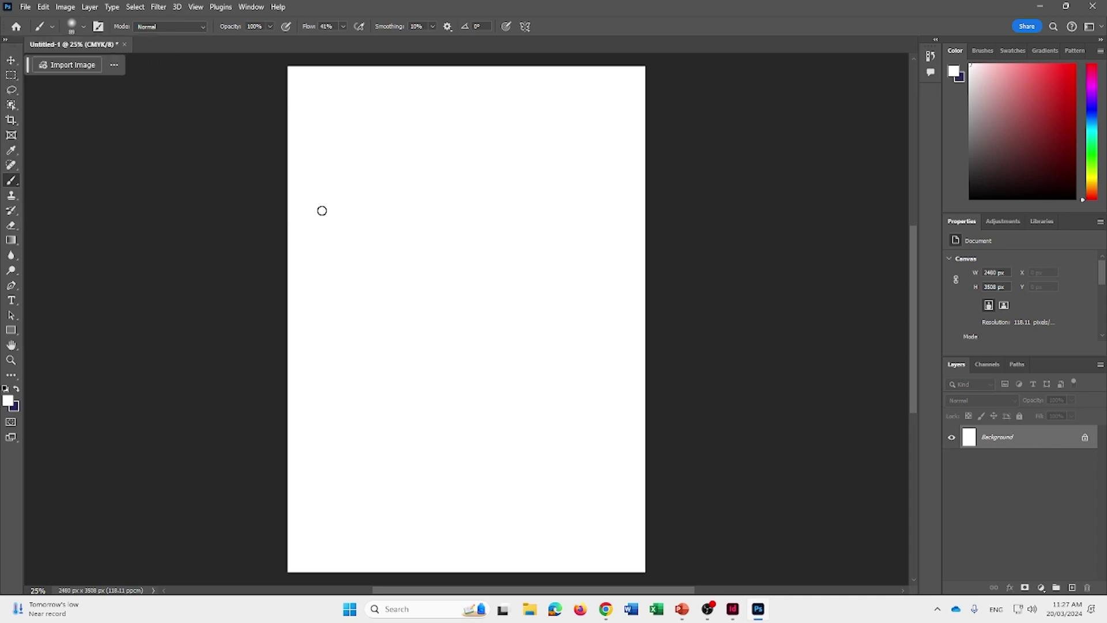
left_click(16, 389)
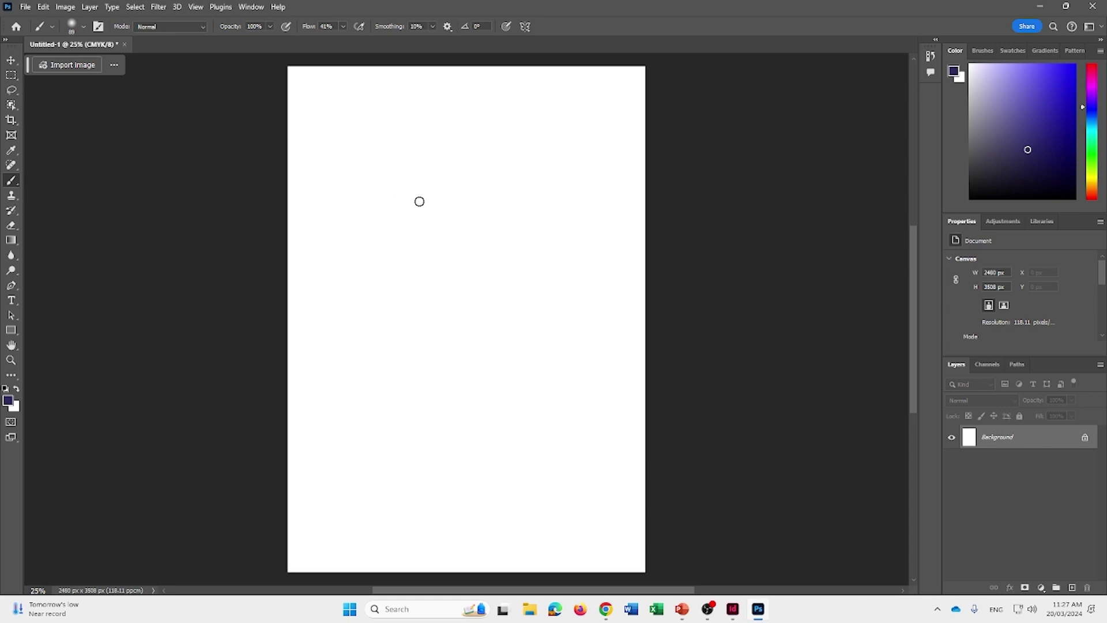
mouse_move(443, 247)
left_mouse_down()
mouse_move(450, 207)
mouse_move(483, 184)
mouse_move(496, 216)
mouse_move(458, 239)
mouse_move(487, 244)
mouse_move(519, 278)
mouse_move(498, 299)
mouse_move(438, 254)
mouse_move(439, 305)
mouse_move(407, 316)
mouse_move(386, 273)
mouse_move(420, 252)
mouse_move(377, 237)
mouse_move(361, 206)
mouse_move(395, 194)
mouse_move(419, 225)
mouse_move(408, 191)
mouse_move(417, 168)
mouse_move(447, 183)
mouse_move(457, 254)
left_mouse_up()
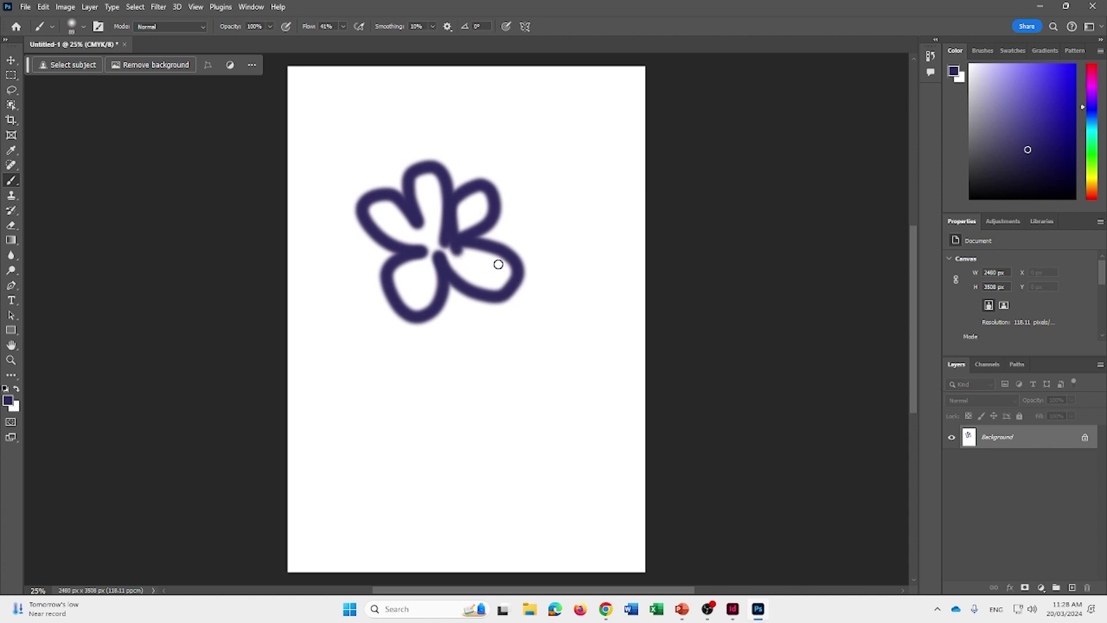
Start Save As and pick the Downloads folder as the location.
left_click(26, 7)
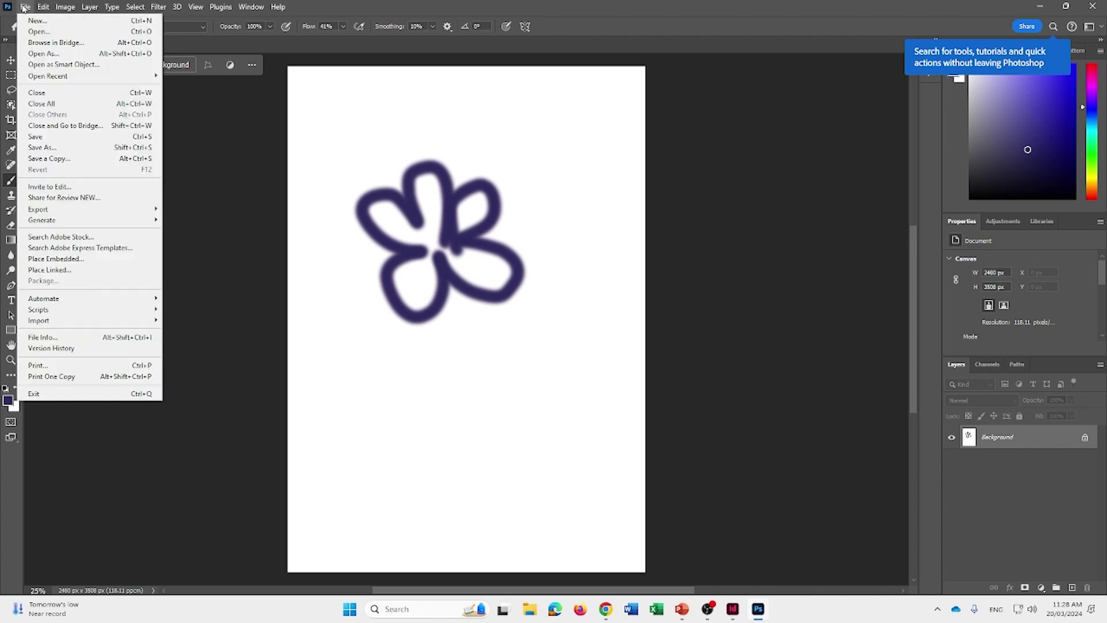
left_click(63, 150)
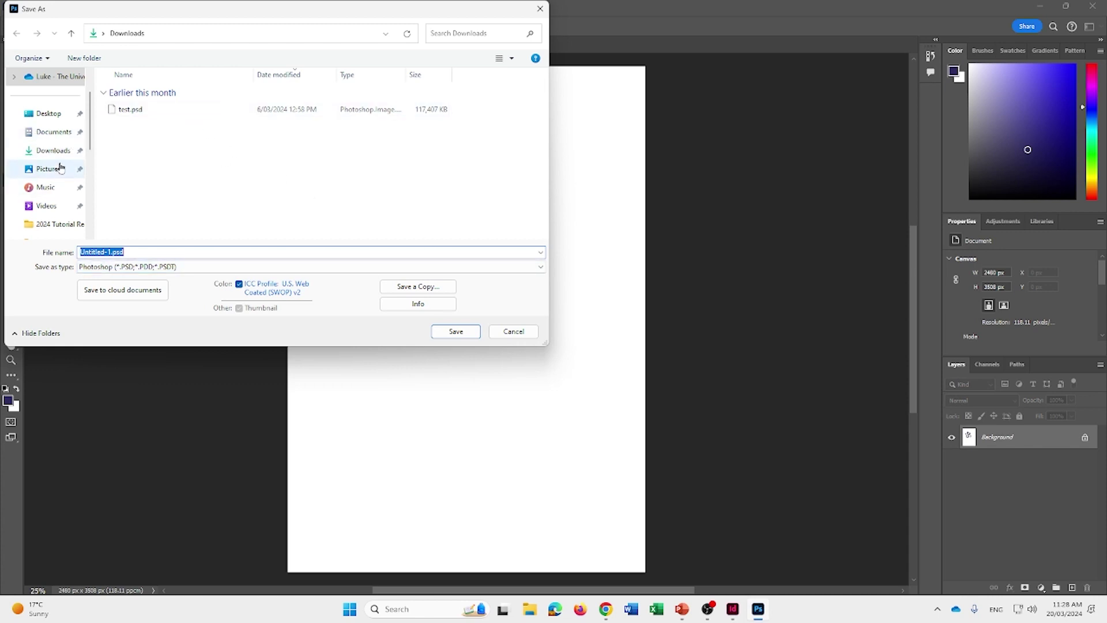
scroll(75, 161, "down", 2)
scroll(78, 160, "up", 3)
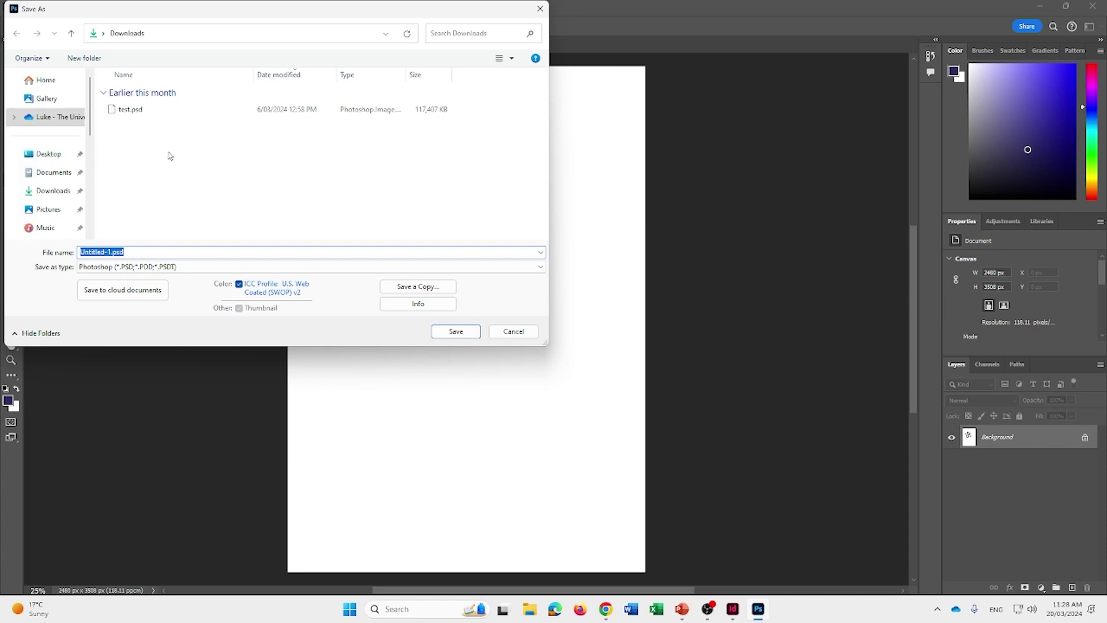
left_click(60, 192)
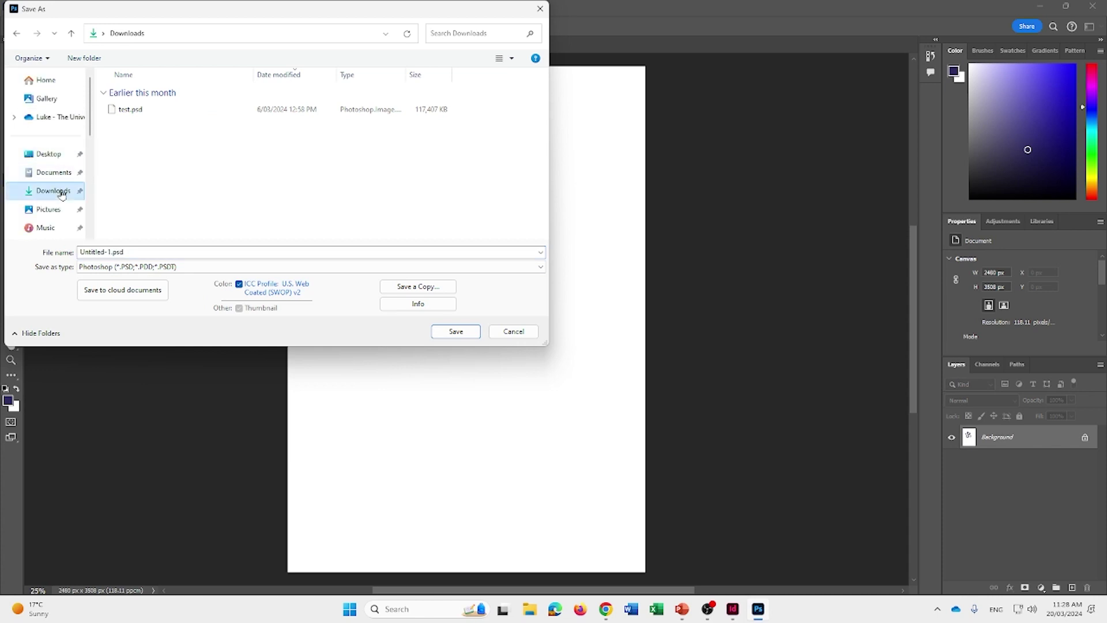
Name the file flower.psd and save it in Downloads.
double_click(112, 251)
left_click(110, 251)
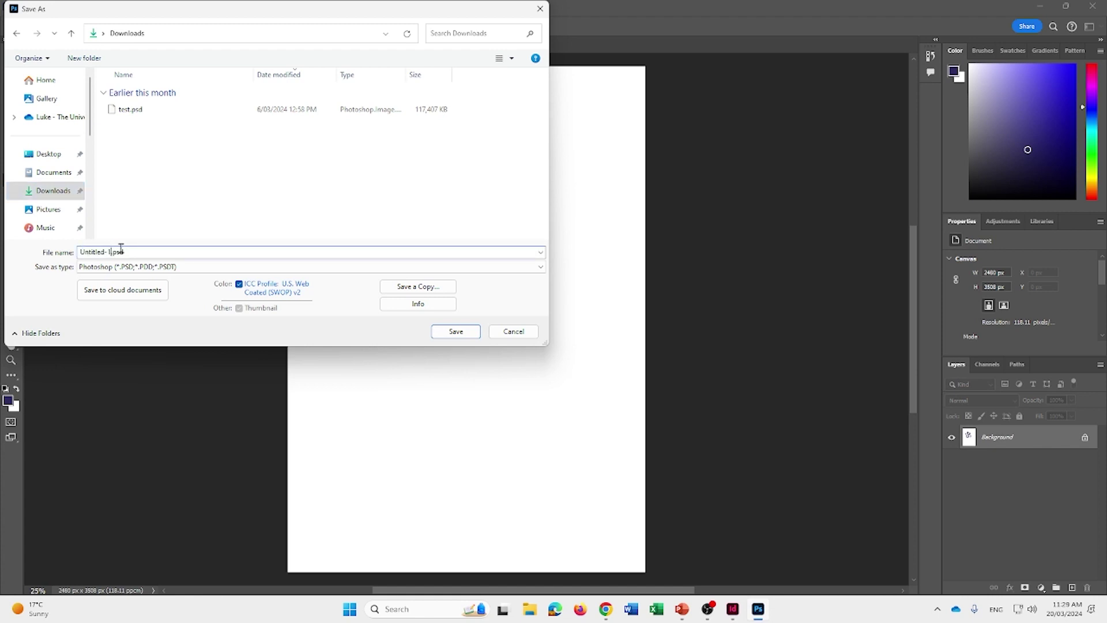
key("BackSpace")
key("BackSpace")
key("BackSpace")
key("BackSpace")
key("BackSpace")
key("BackSpace")
key("BackSpace")
key("BackSpace")
key("BackSpace")
key("BackSpace")
type("flower")
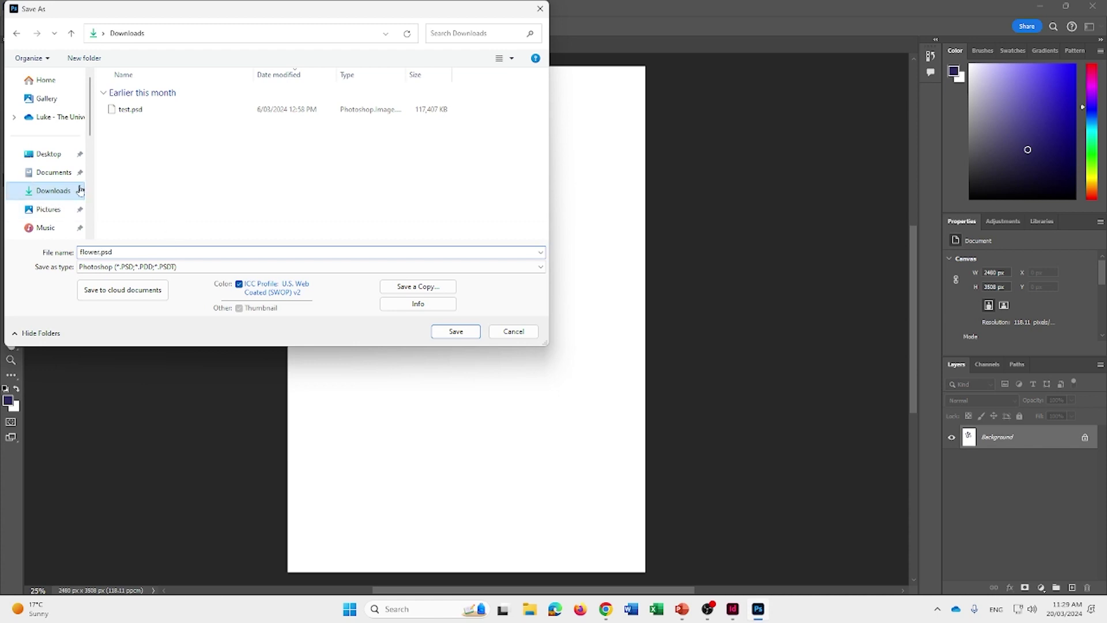
left_click(53, 172)
left_click(53, 190)
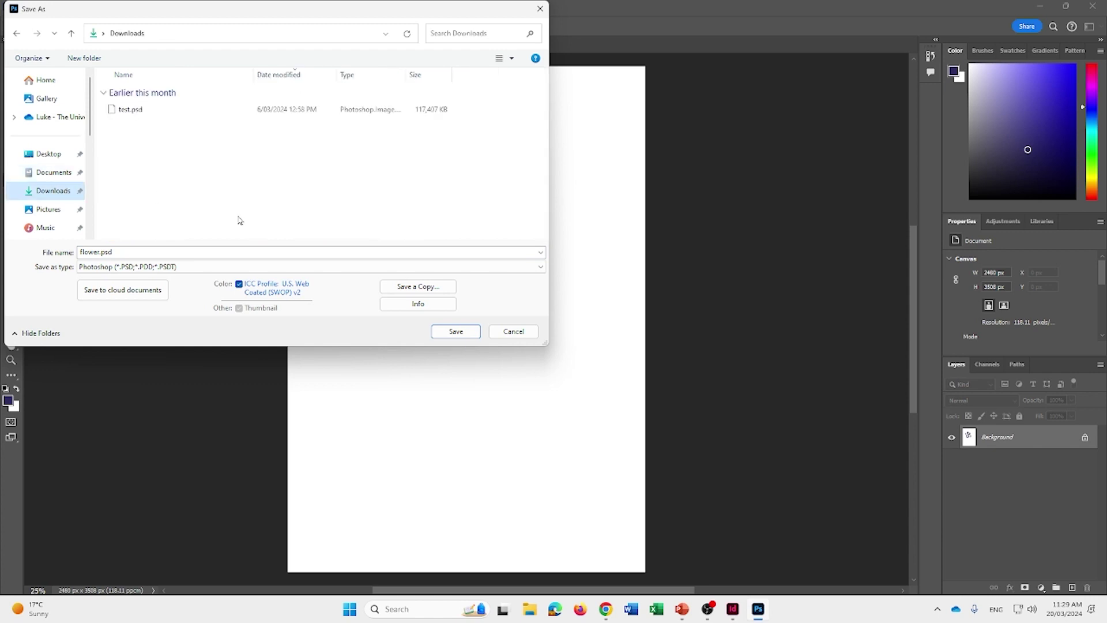
left_click(456, 332)
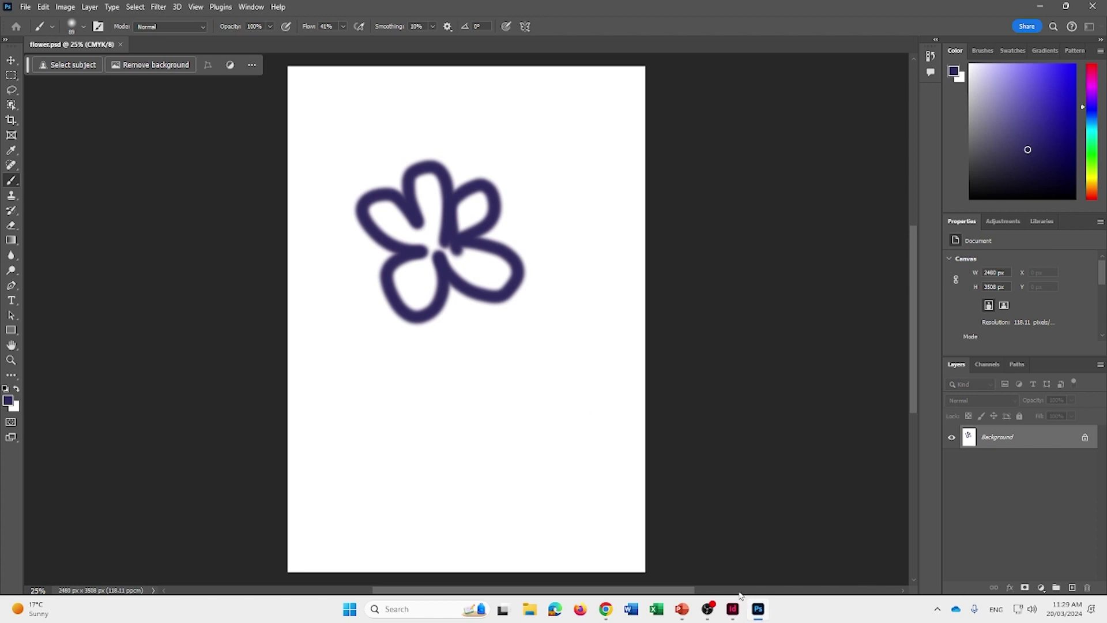
mouse_move(733, 610)
Load flower.psd from the Downloads folder into InDesign's Place cursor.
left_click(733, 609)
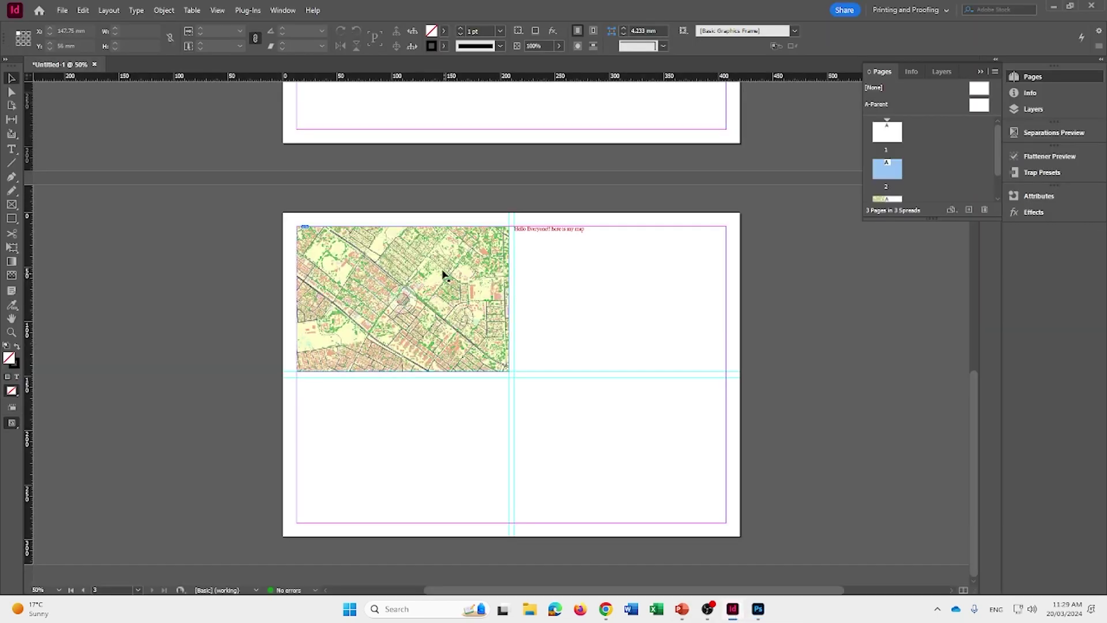
left_click(62, 10)
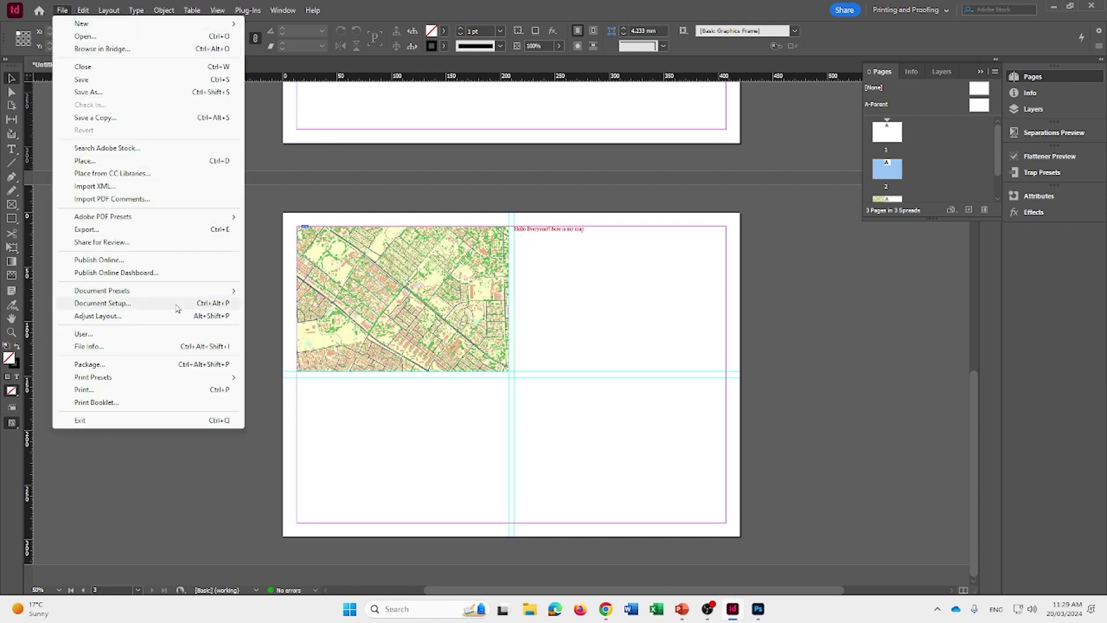
left_click(161, 162)
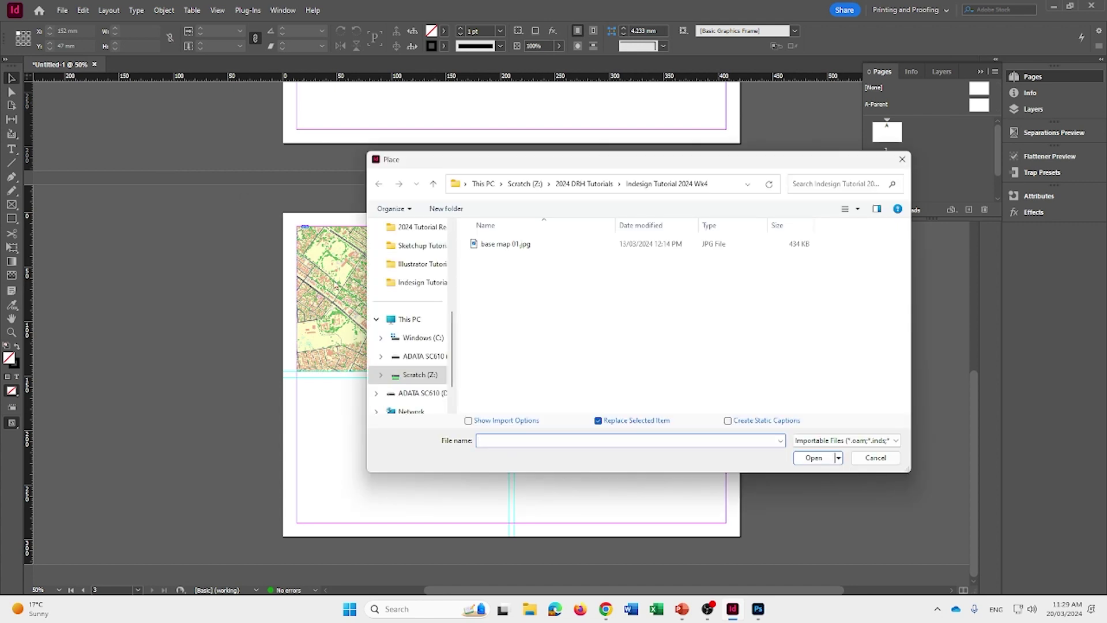
scroll(430, 282, "up", 5)
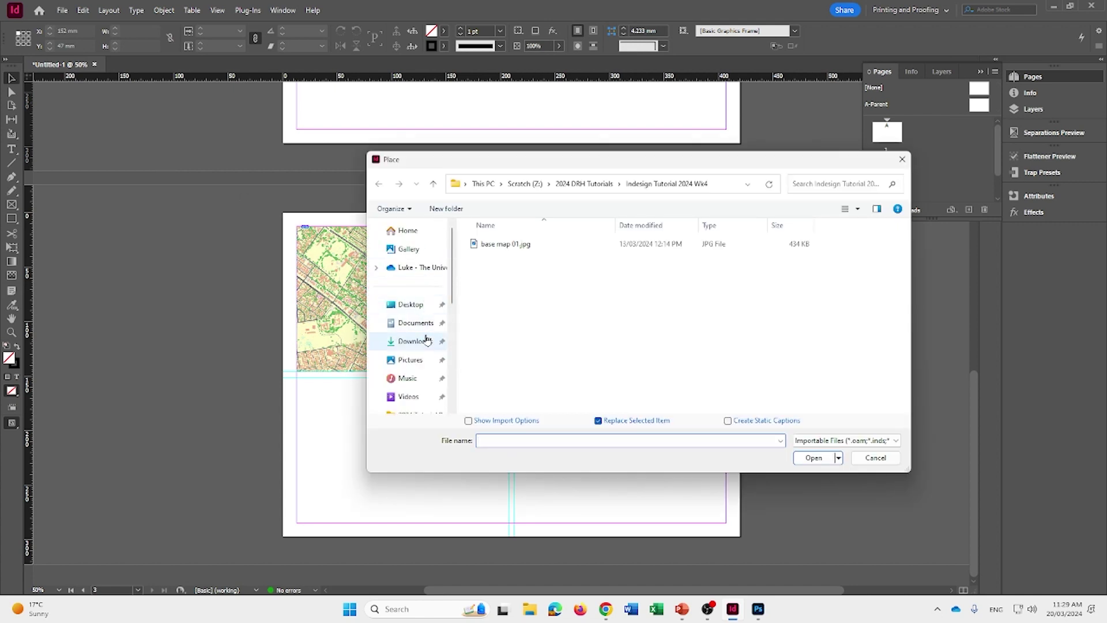
left_click(427, 340)
left_click(489, 260)
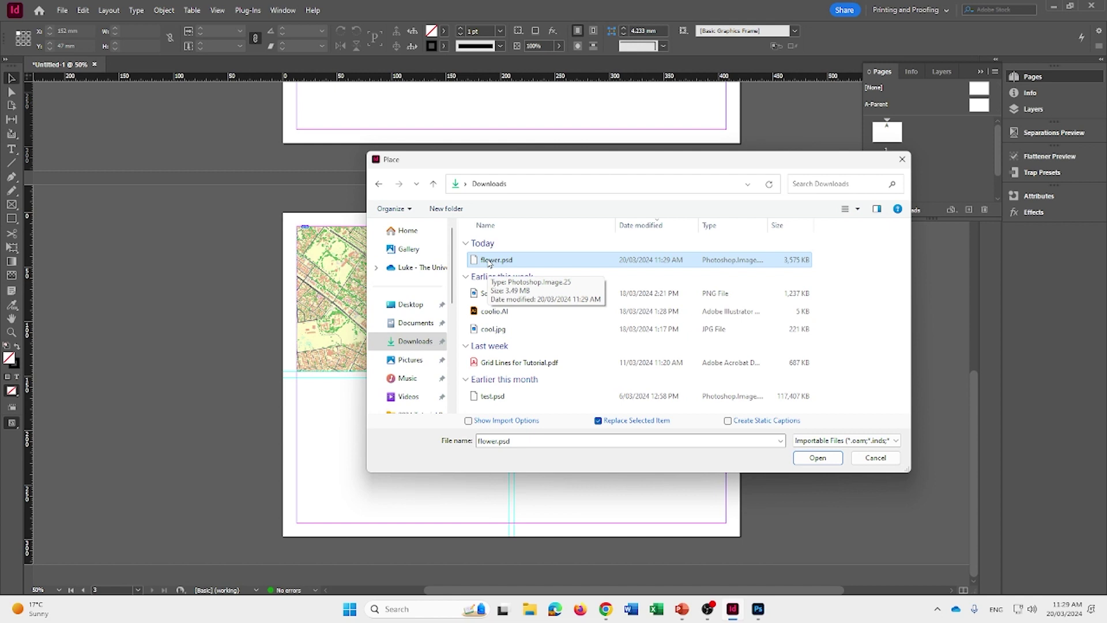
left_click(816, 459)
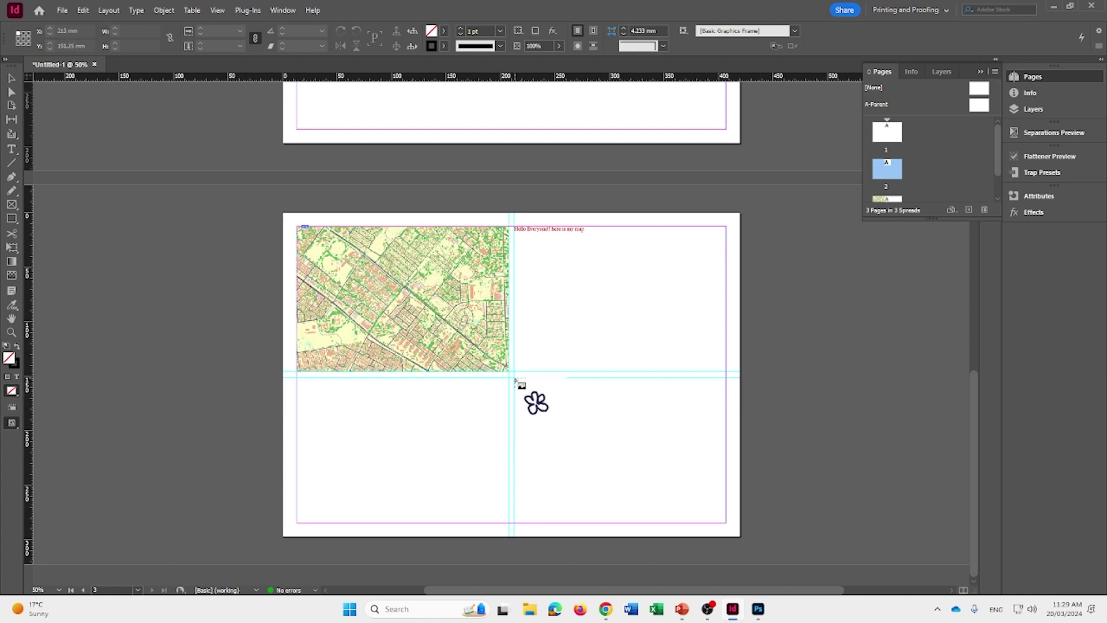
Place flower.psd at the guide intersection on page 2.
left_click_drag(515, 378, 513, 376)
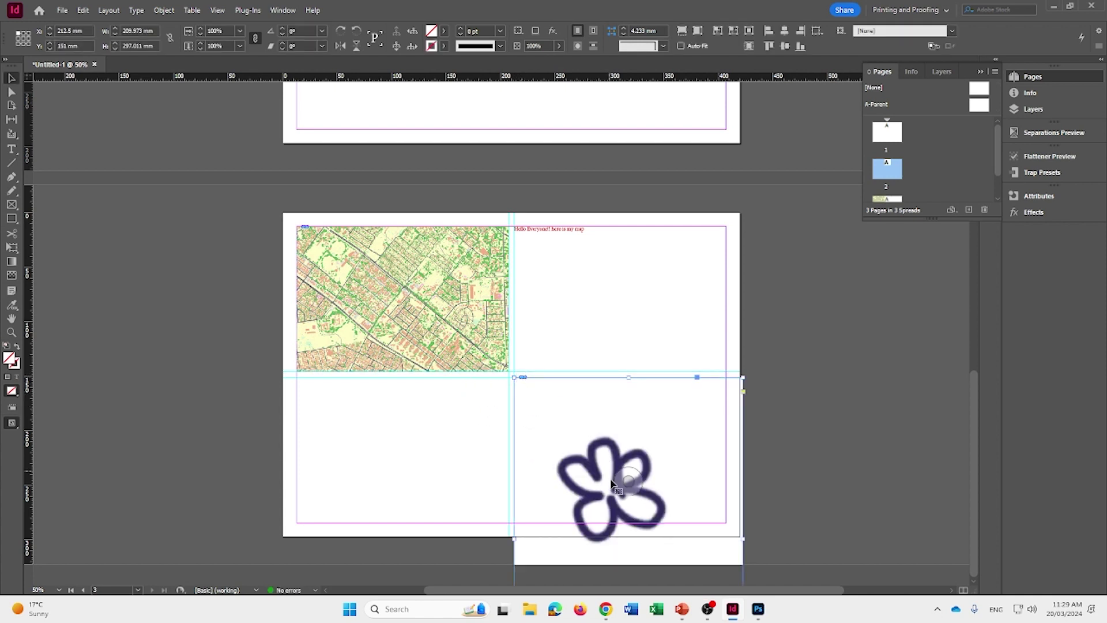
scroll(606, 461, "up", 2)
scroll(606, 450, "down", 2)
Resize and move the flower frame into the lower-right quarter, inside the margins below the text.
left_click_drag(573, 442, 573, 303)
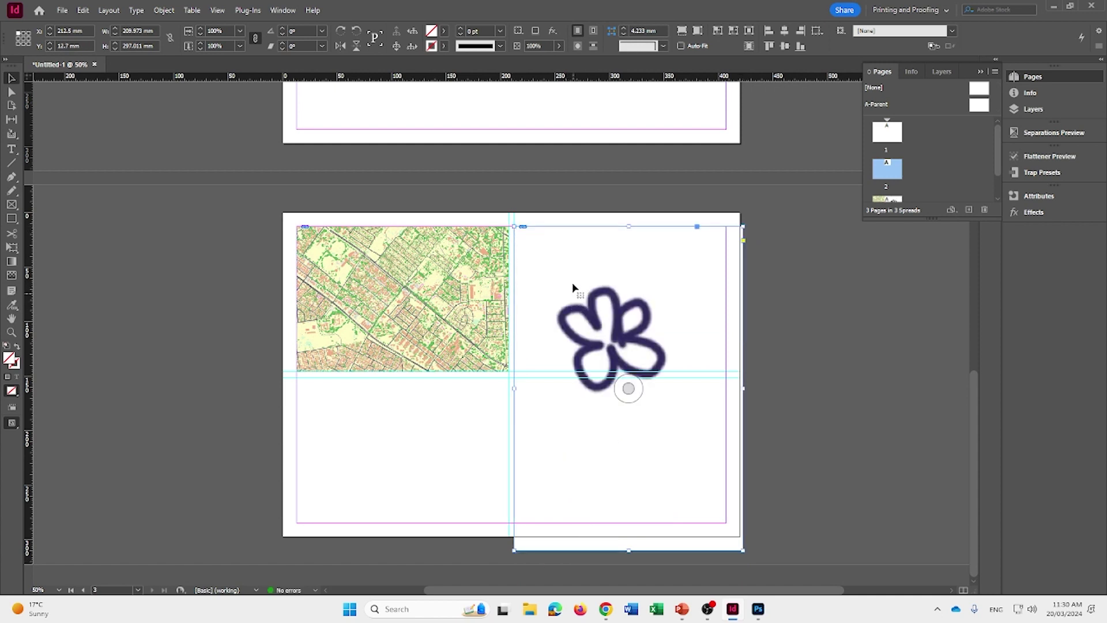
left_click_drag(629, 227, 631, 270)
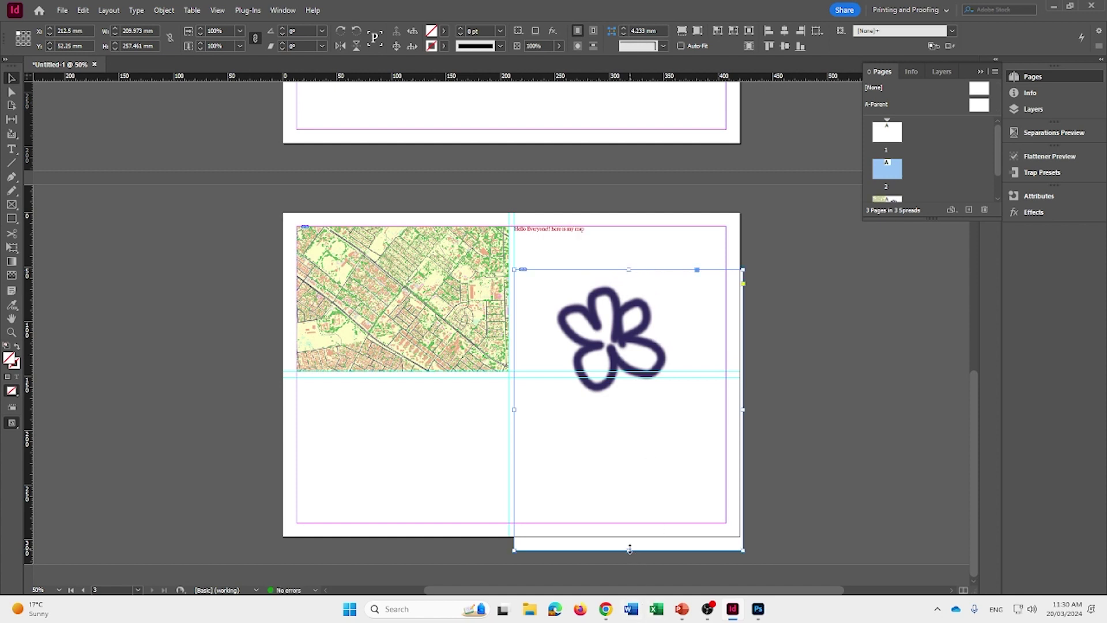
left_click_drag(629, 549, 630, 427)
left_click_drag(601, 321, 603, 431)
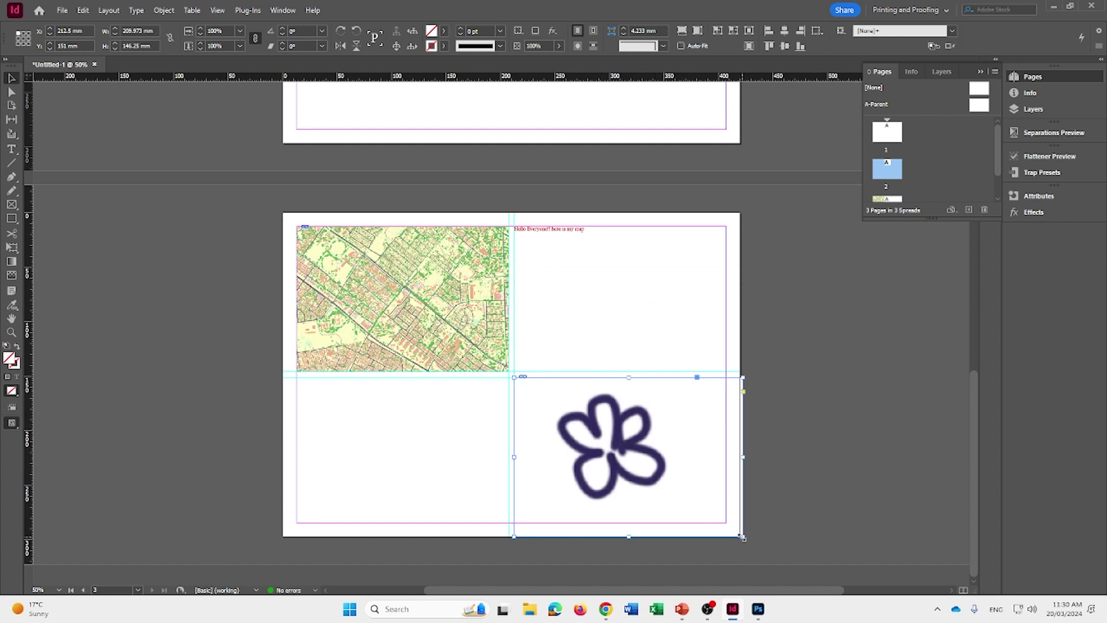
left_click_drag(742, 536, 727, 520)
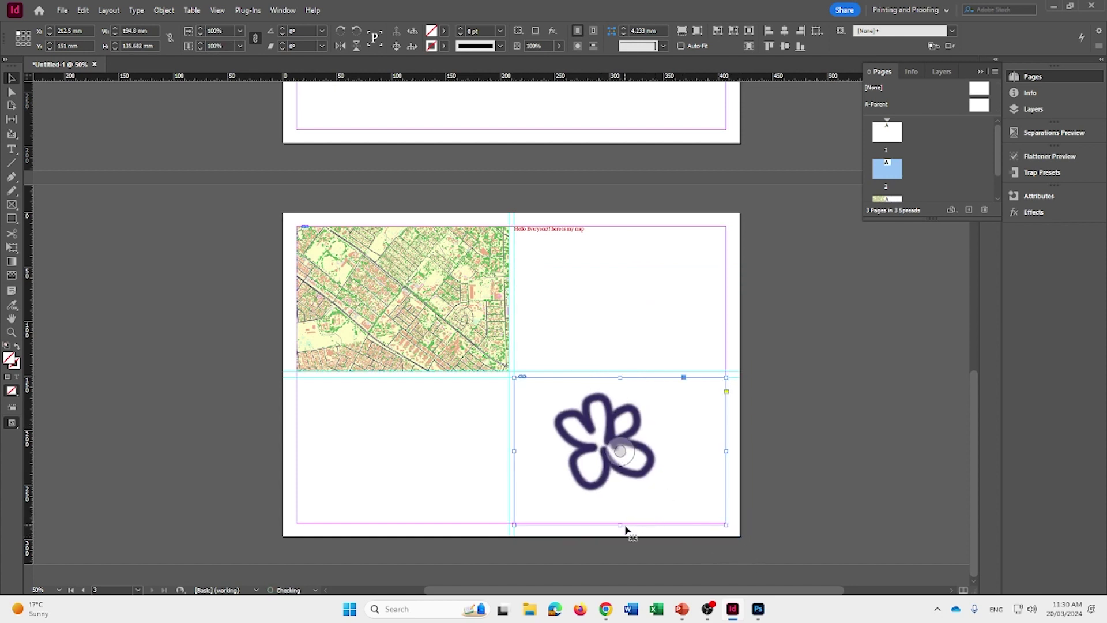
left_click(660, 531)
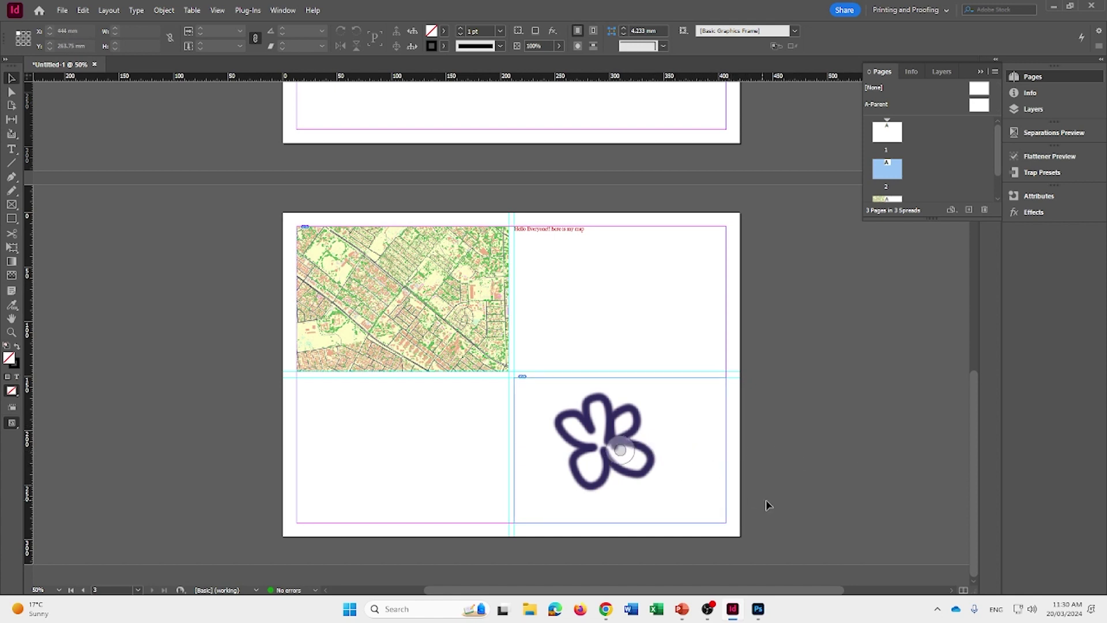
Paint a crimson centre into the flower in Photoshop.
left_click(765, 618)
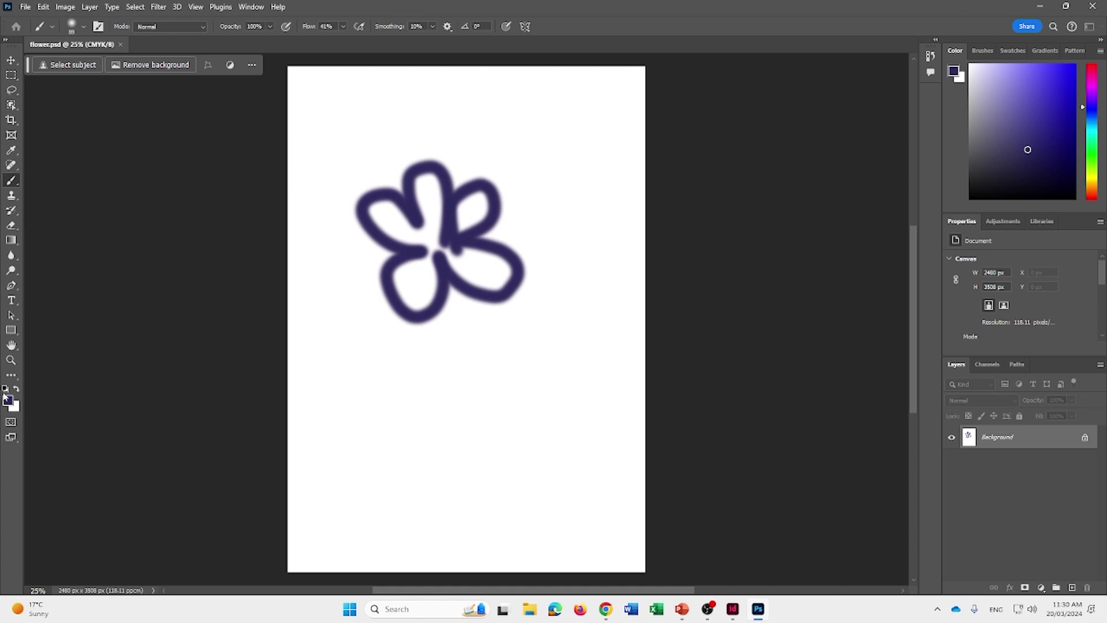
left_click(1090, 68)
left_click(1055, 87)
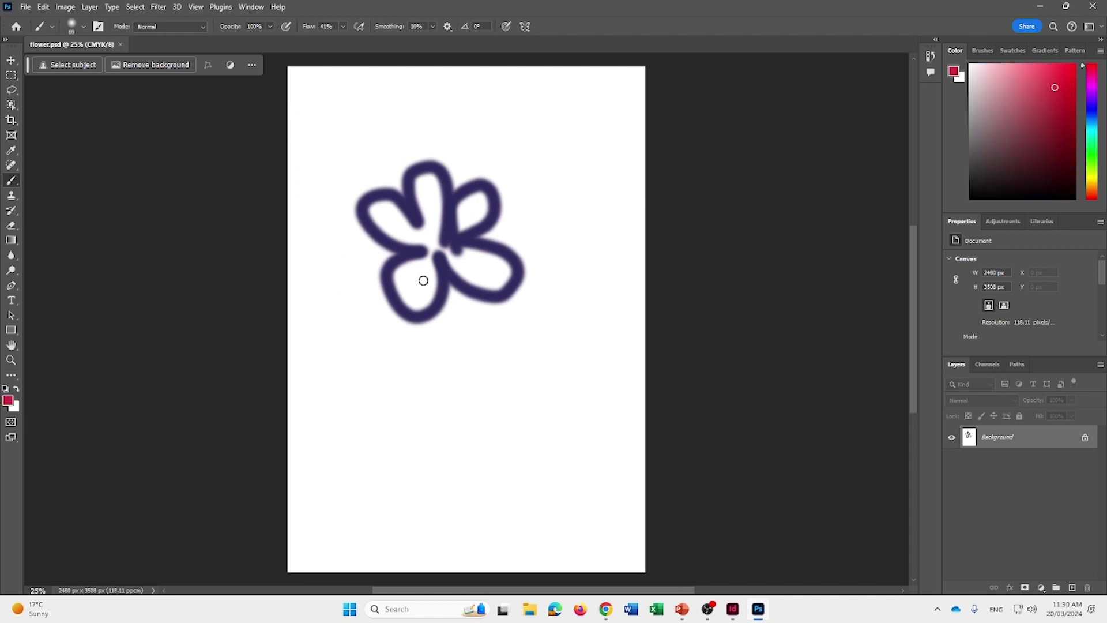
mouse_move(448, 232)
left_mouse_down()
mouse_move(412, 250)
mouse_move(458, 258)
mouse_move(435, 237)
mouse_move(448, 261)
mouse_move(420, 227)
mouse_move(427, 256)
mouse_move(428, 236)
mouse_move(447, 253)
mouse_move(434, 248)
mouse_move(439, 226)
mouse_move(447, 251)
mouse_move(425, 242)
left_mouse_up()
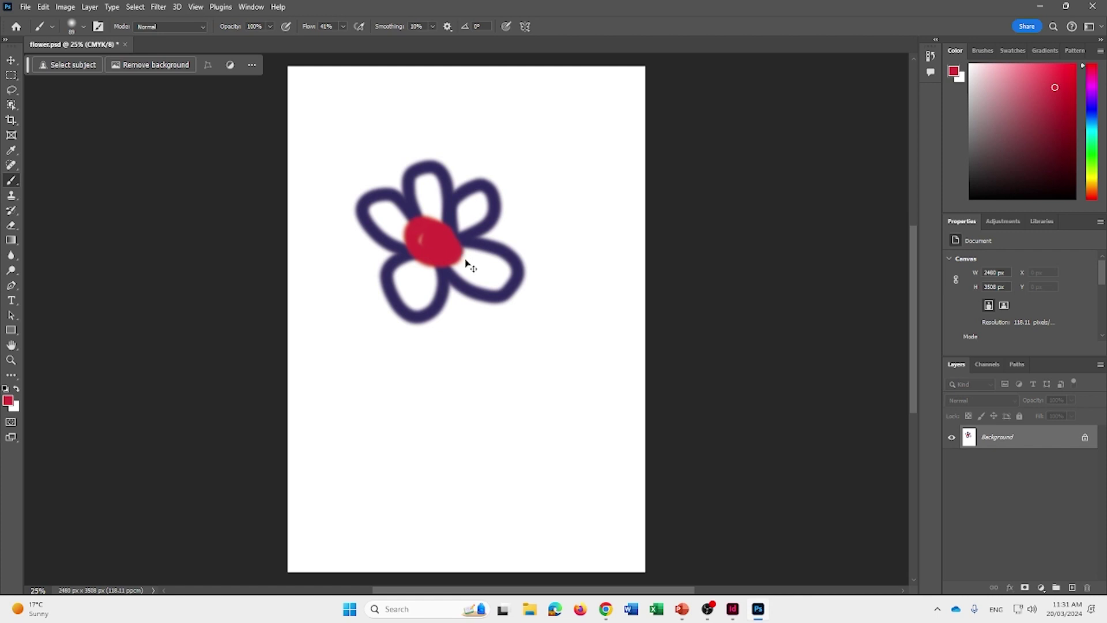
Save flower.psd with Ctrl+S.
key("ctrl+s")
left_click(24, 7)
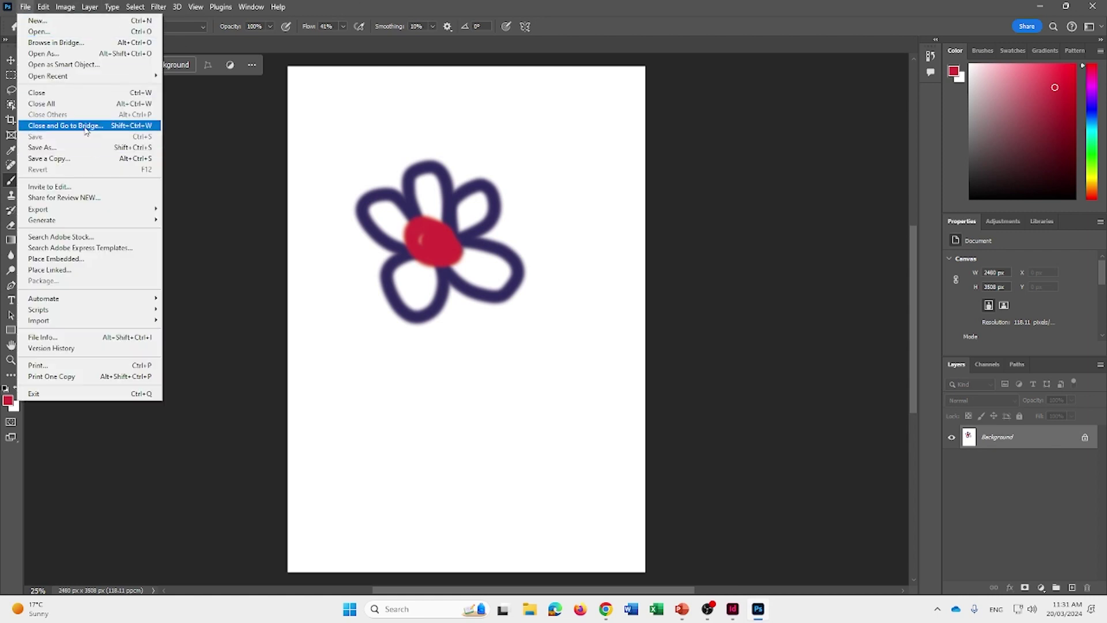
left_click(495, 171)
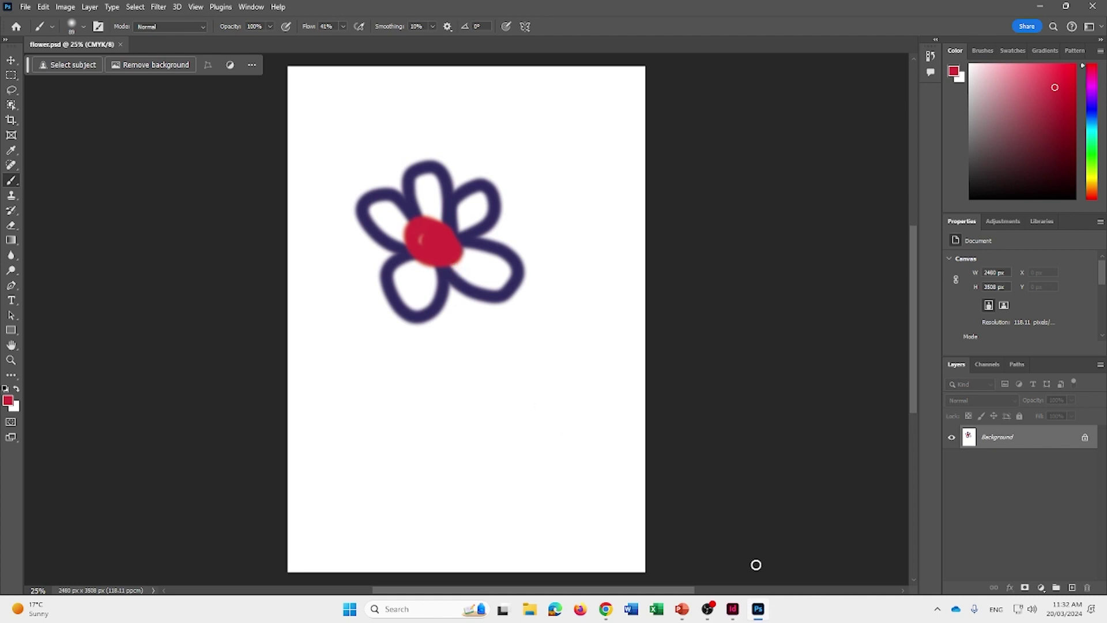
Update the flower's modified link in InDesign so the red centre shows.
left_click(737, 610)
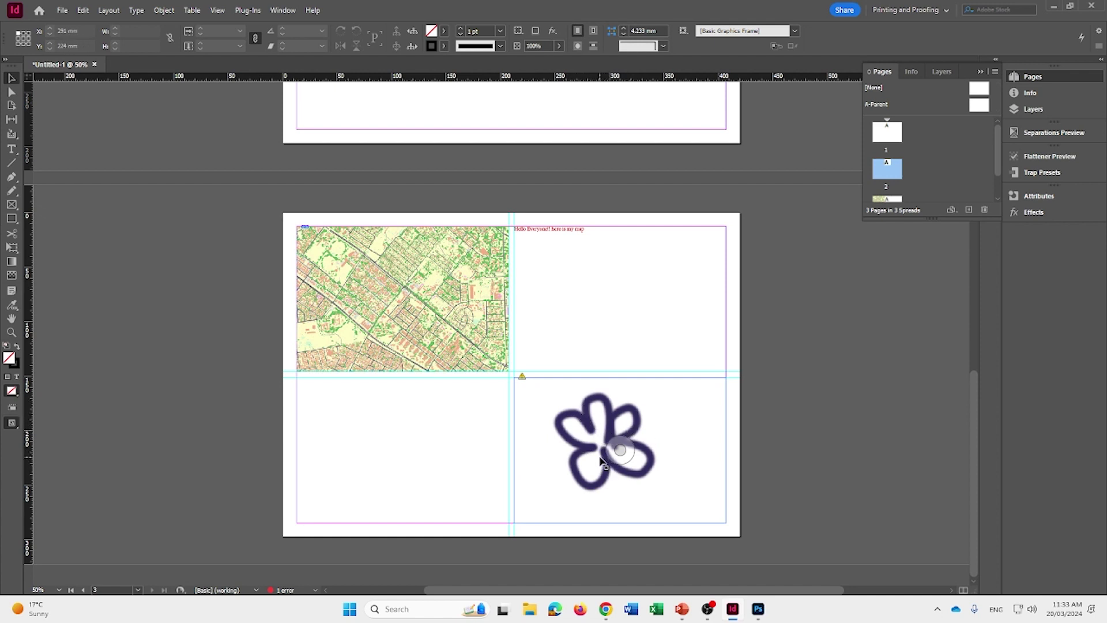
left_click(522, 379)
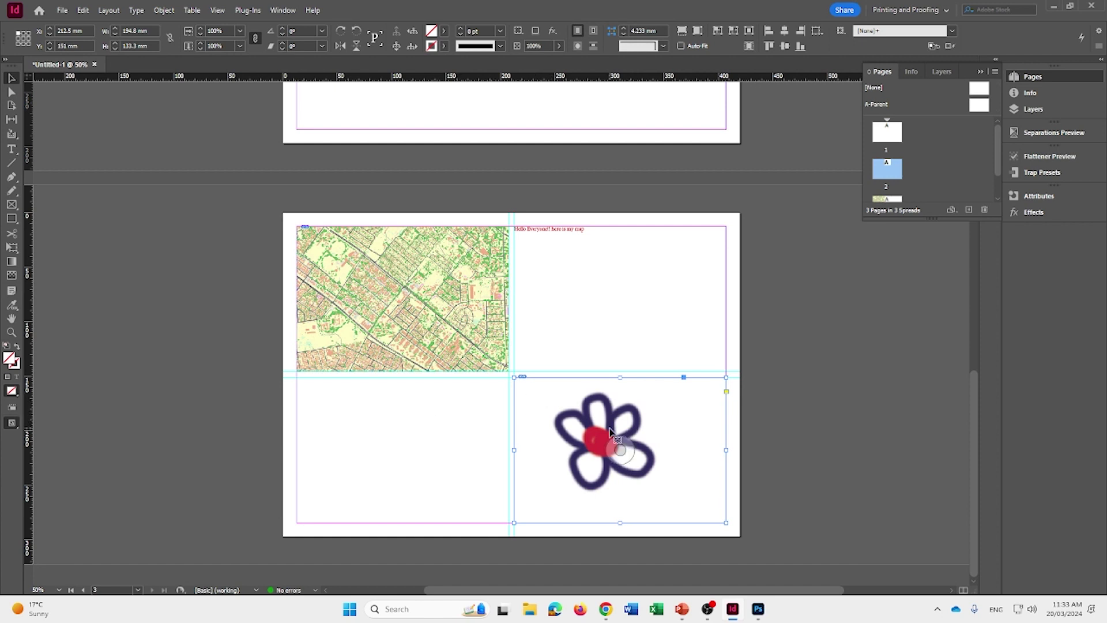
left_click(783, 474)
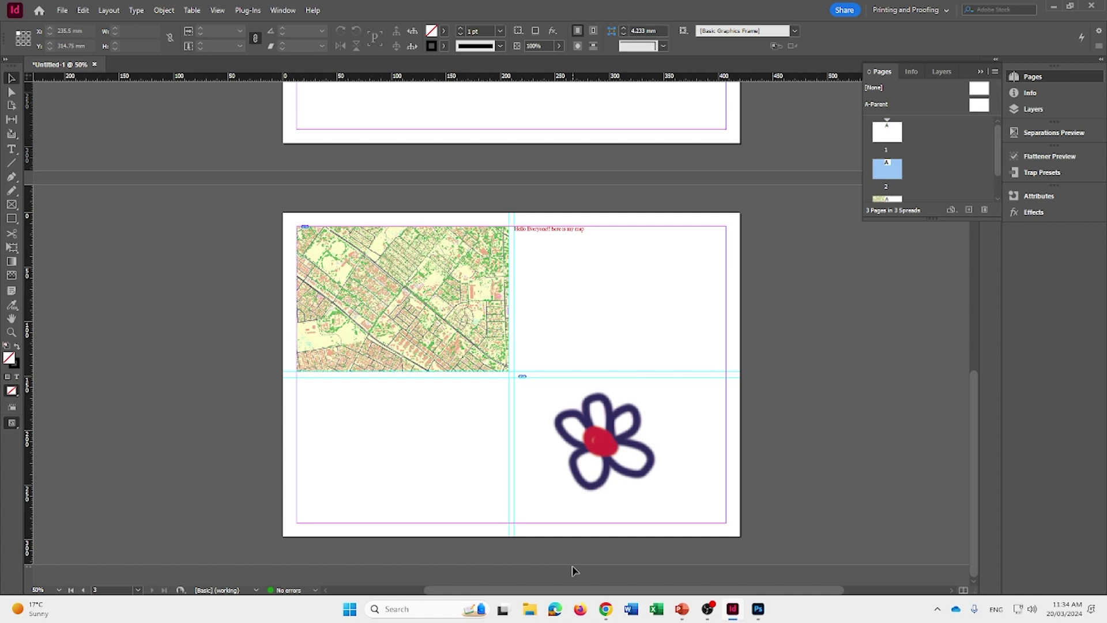
Rename flower.psd in Downloads to flower2.psd and return to InDesign.
left_click(529, 609)
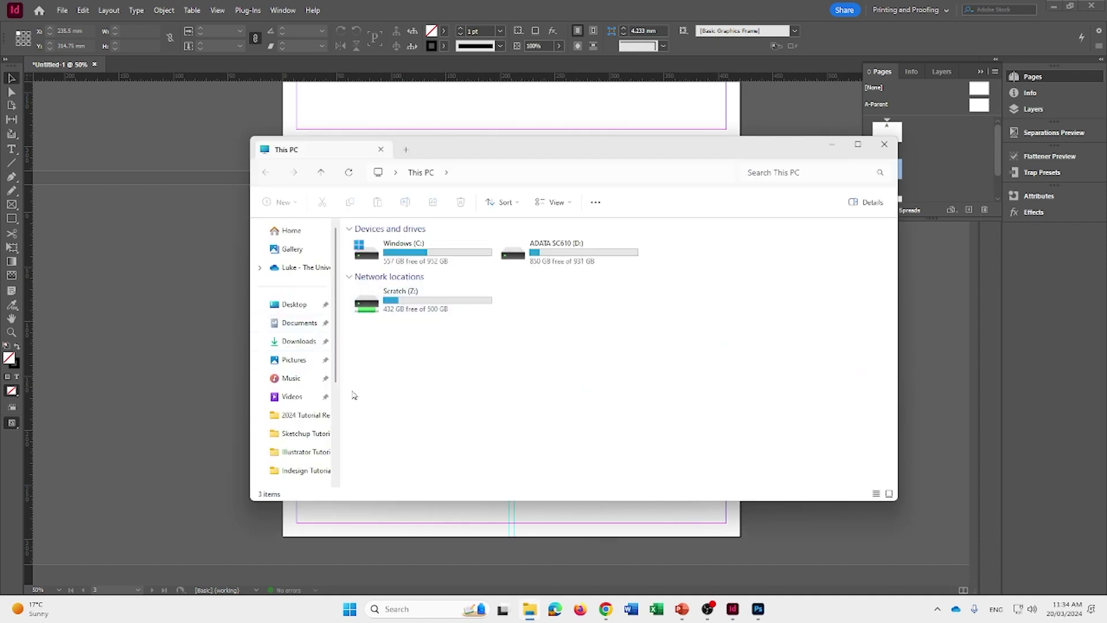
left_click(302, 340)
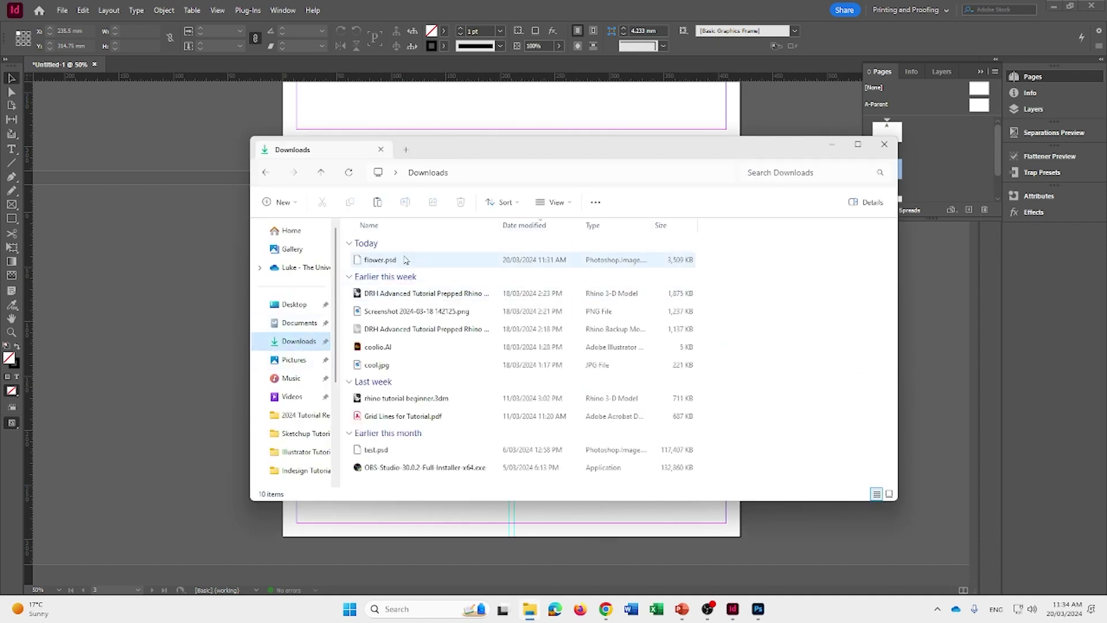
left_click(382, 261)
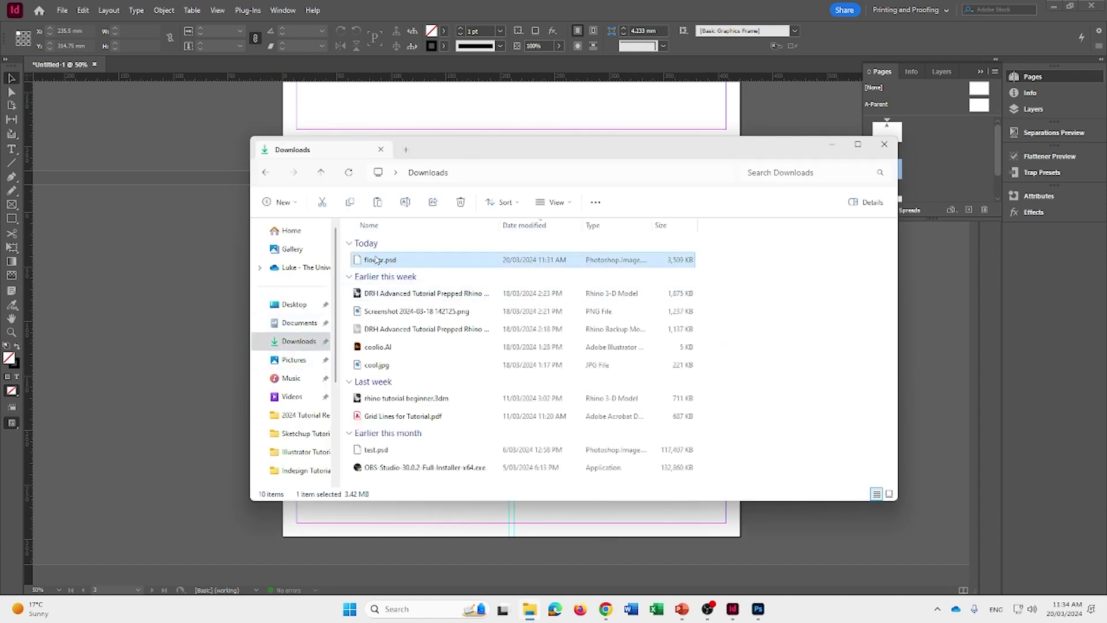
right_click(378, 259)
left_click(442, 269)
key("Right")
type("2")
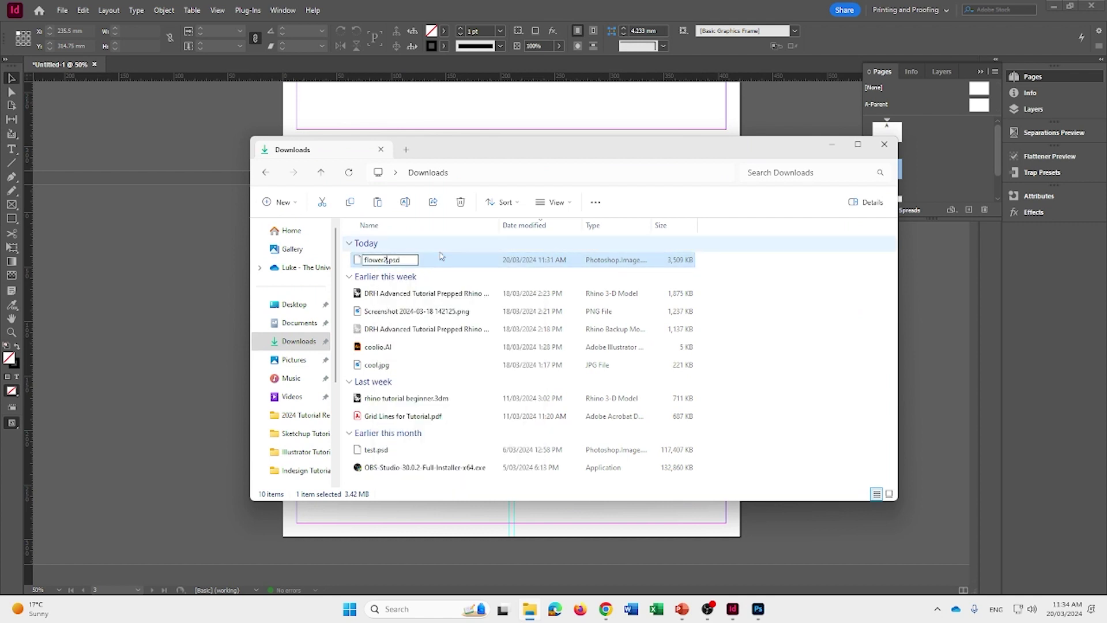
key("Return")
left_click(183, 311)
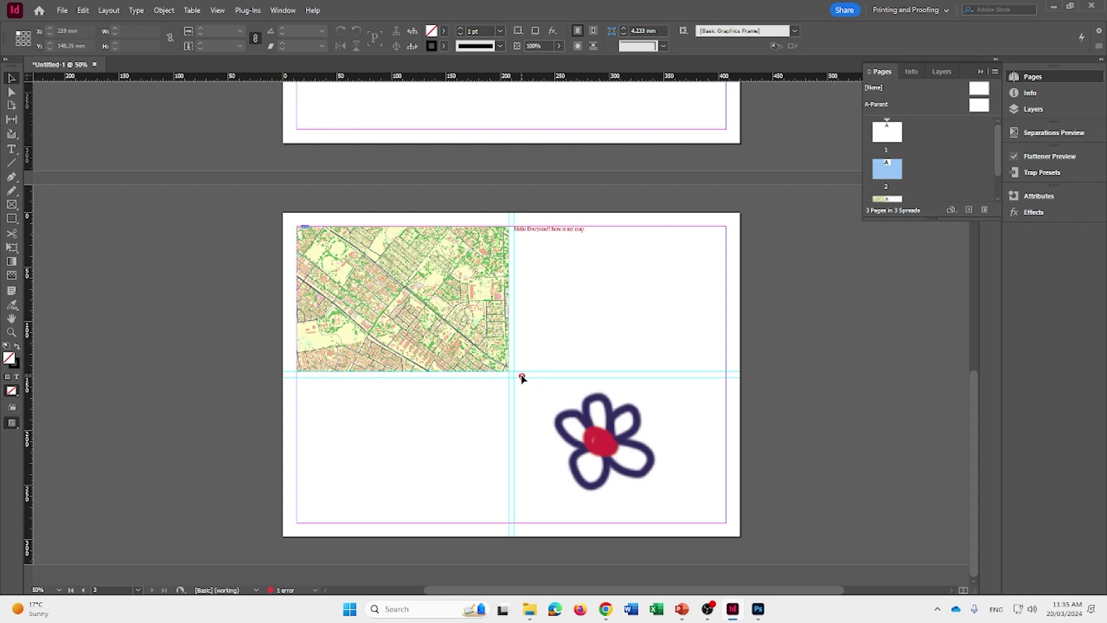
Select the flower frame and nudge it slightly right and down.
left_click(523, 378)
left_click(591, 450)
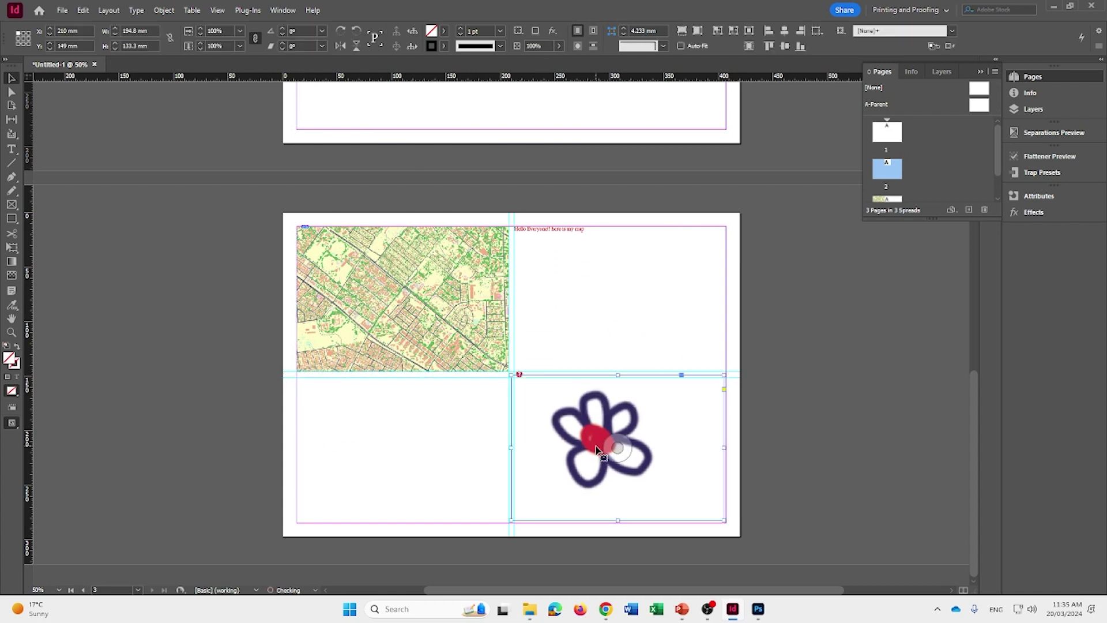
left_click_drag(589, 453, 592, 455)
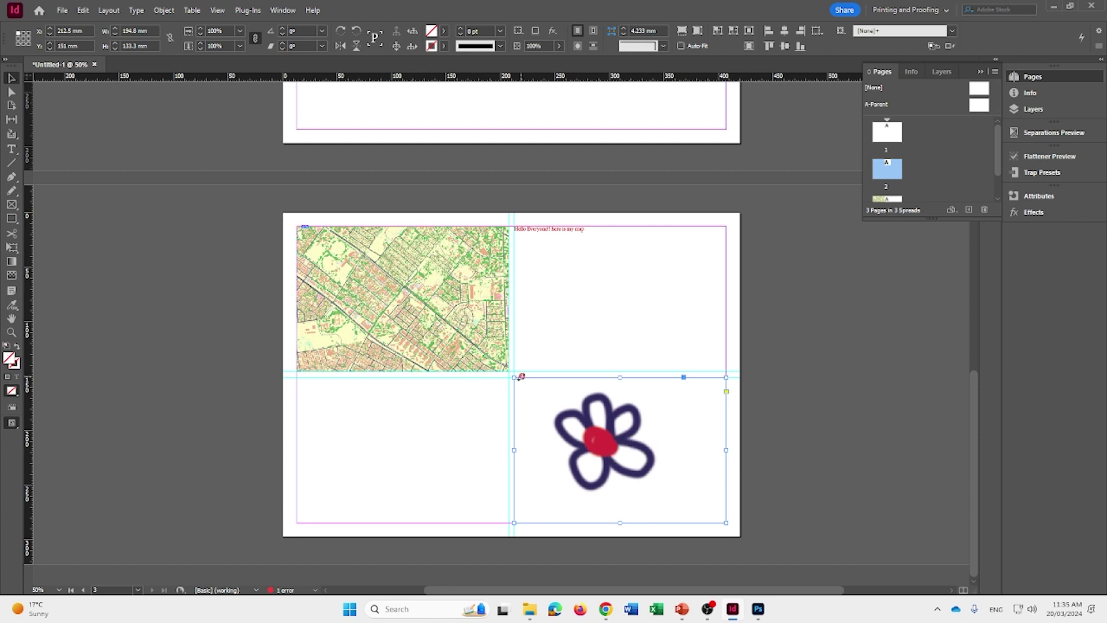
Relink the missing flower image to flower2.psd from Downloads.
left_click(523, 378)
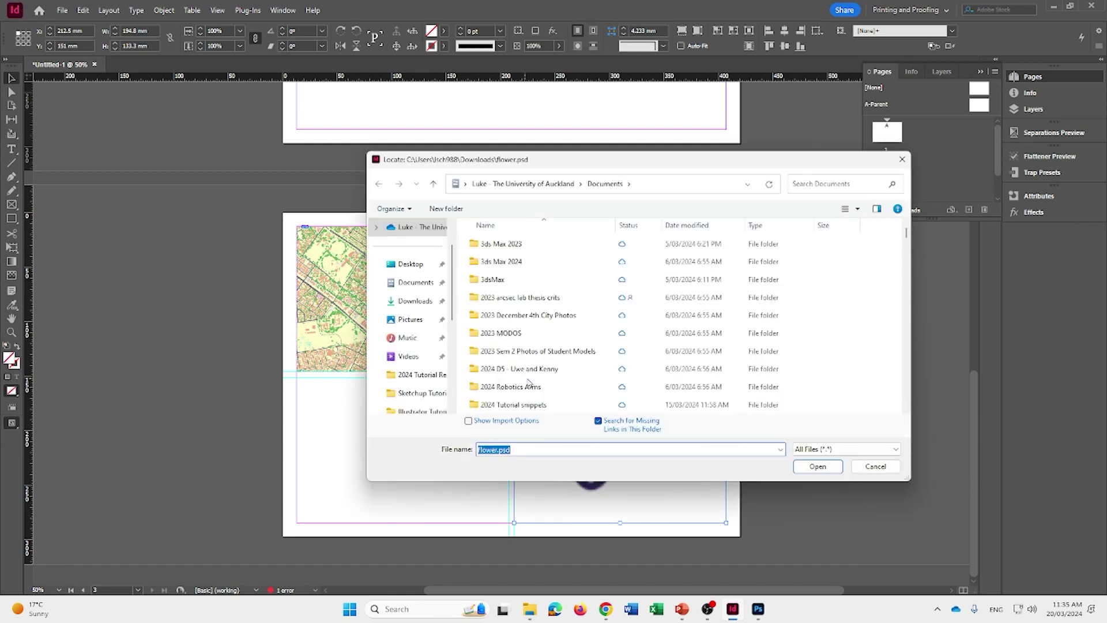
left_click(419, 300)
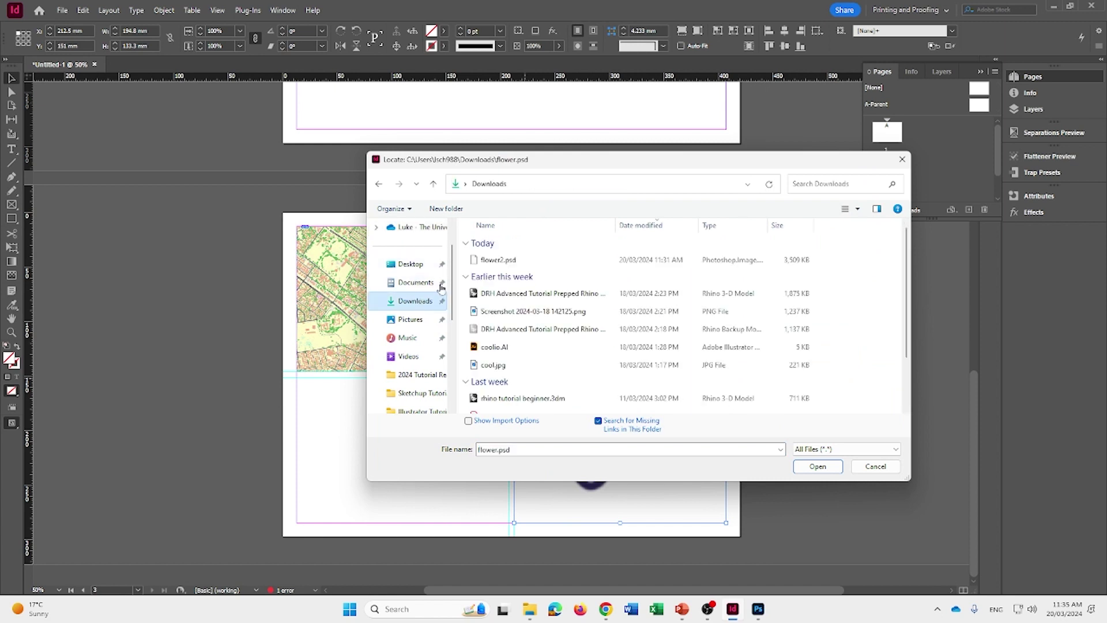
left_click(498, 260)
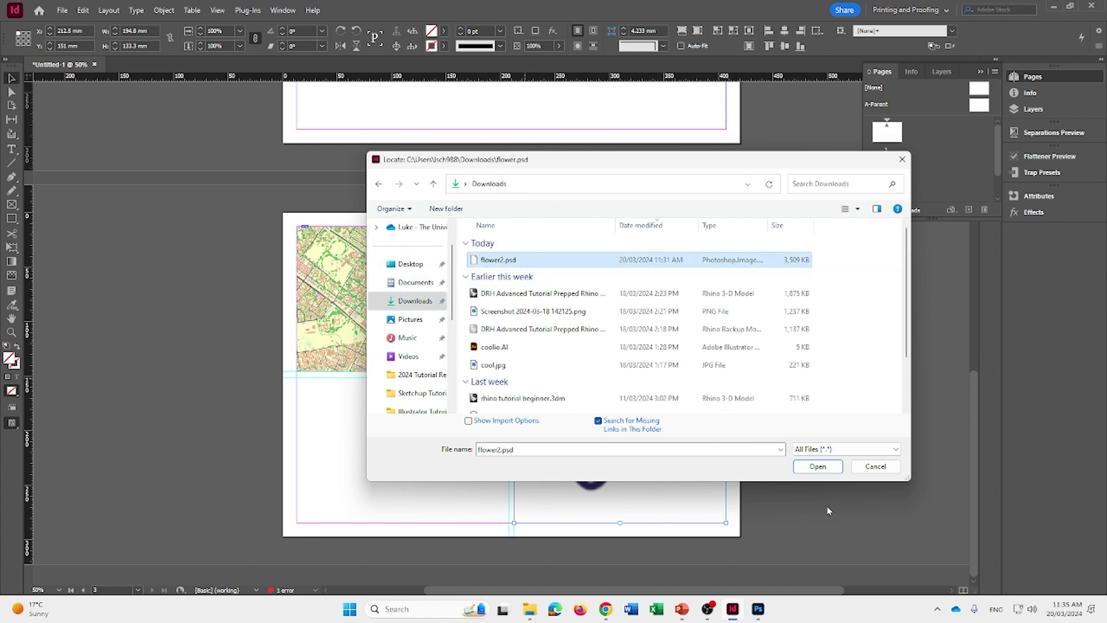
left_click(819, 467)
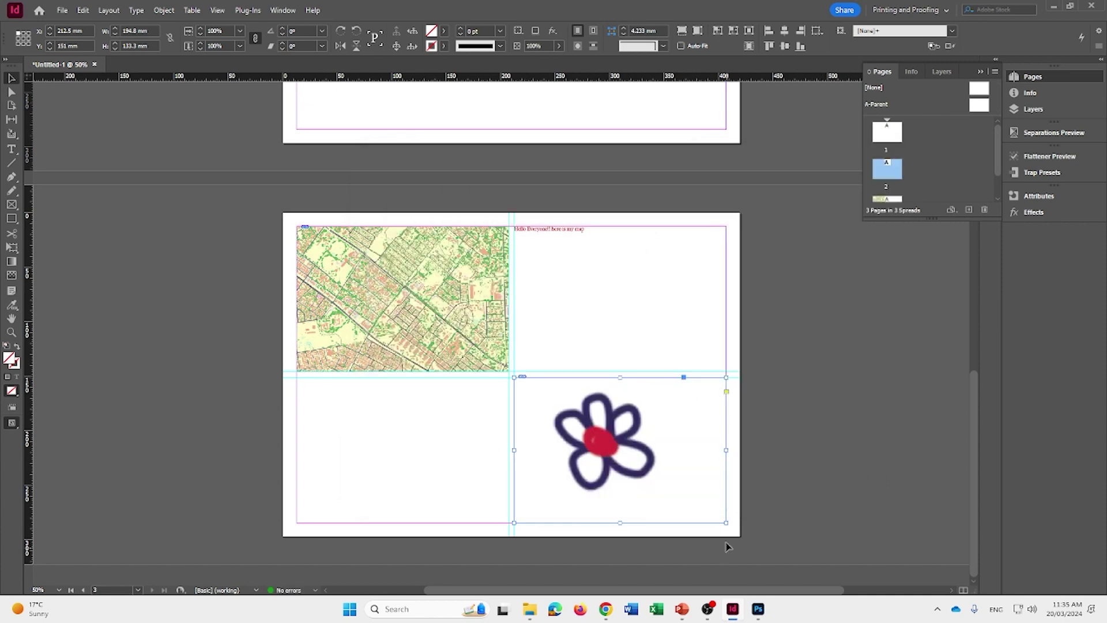
left_click(530, 612)
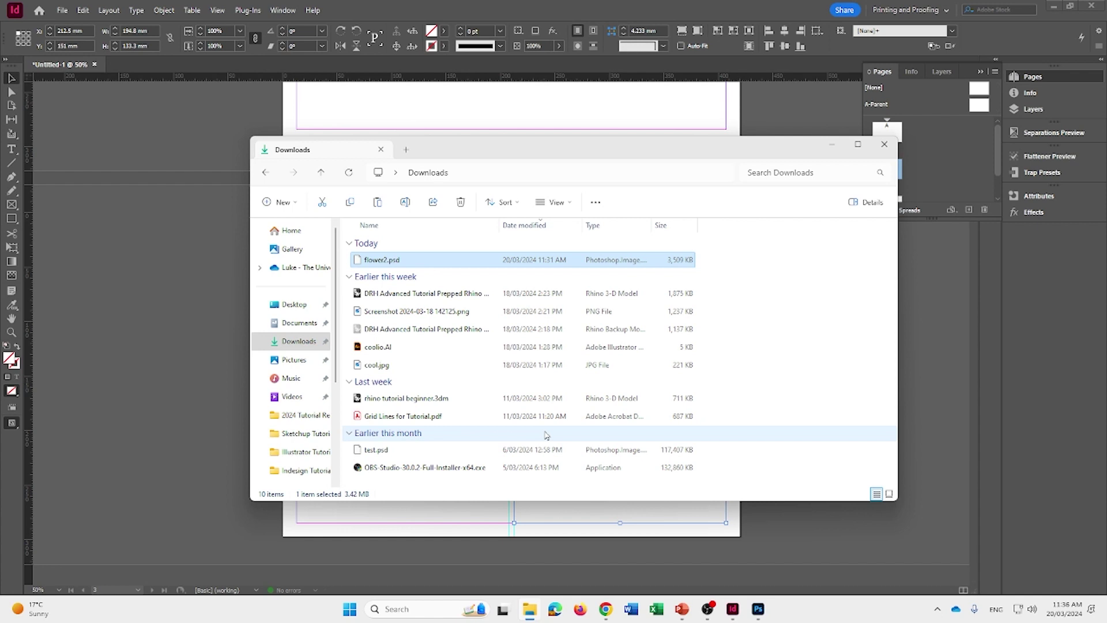
left_click(120, 258)
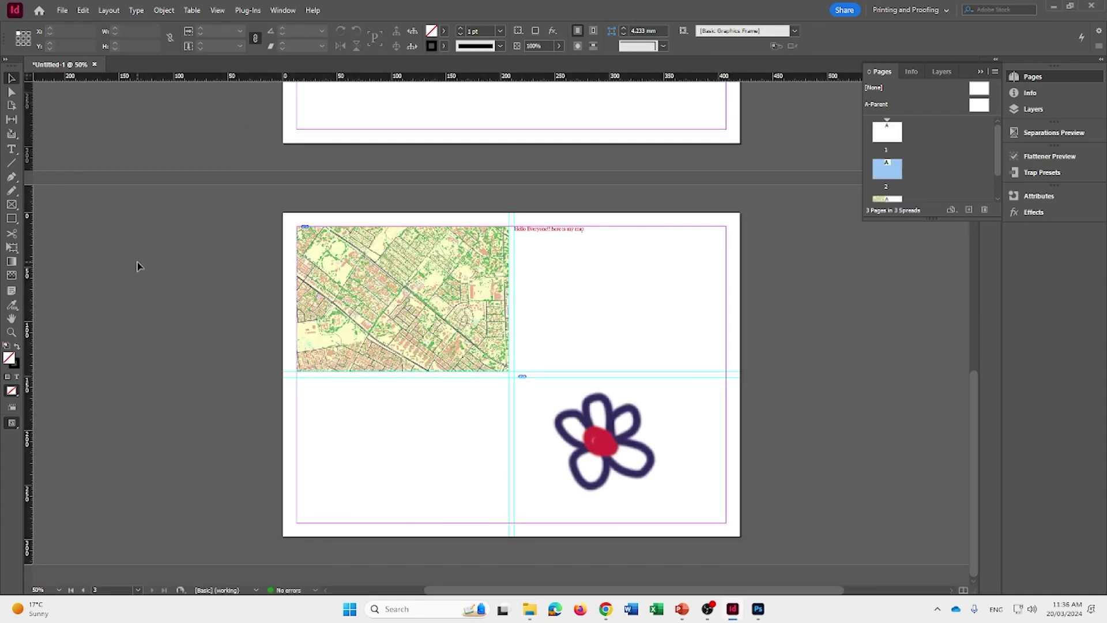
Scroll up and double-click A-Parent in the Pages panel to edit it.
scroll(369, 266, "up", 3)
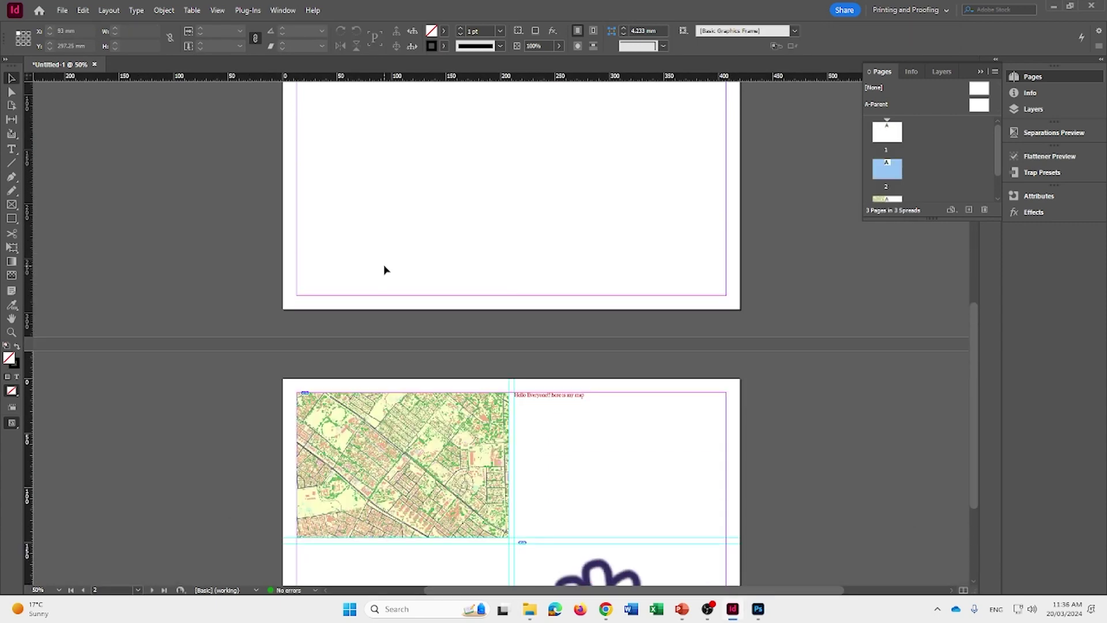
scroll(388, 246, "up", 2)
scroll(383, 218, "down", 4)
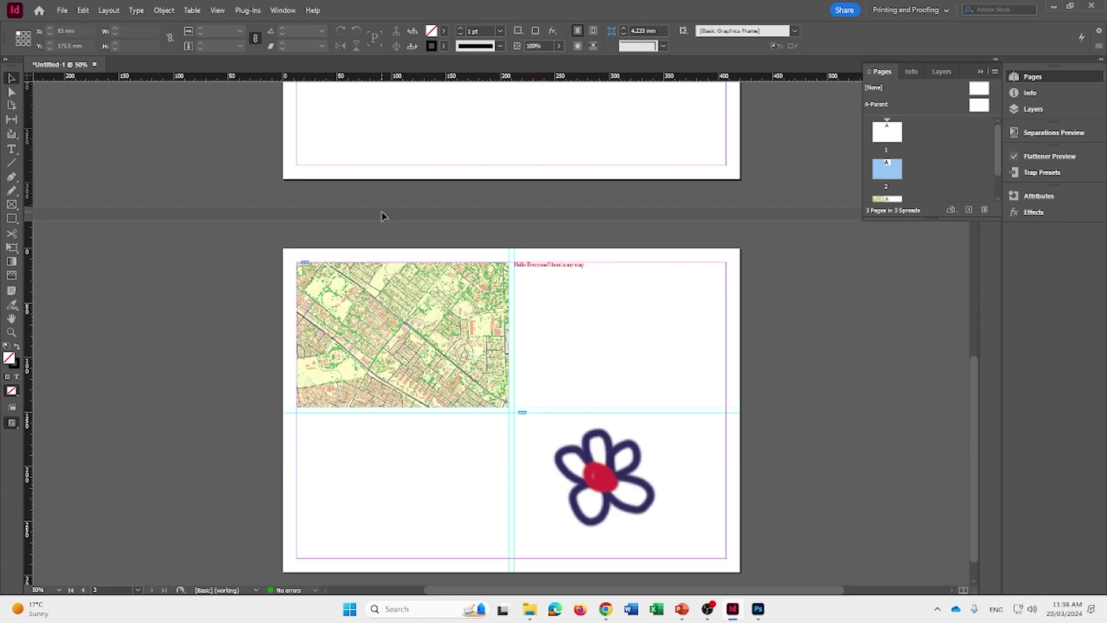
scroll(331, 211, "up", 10)
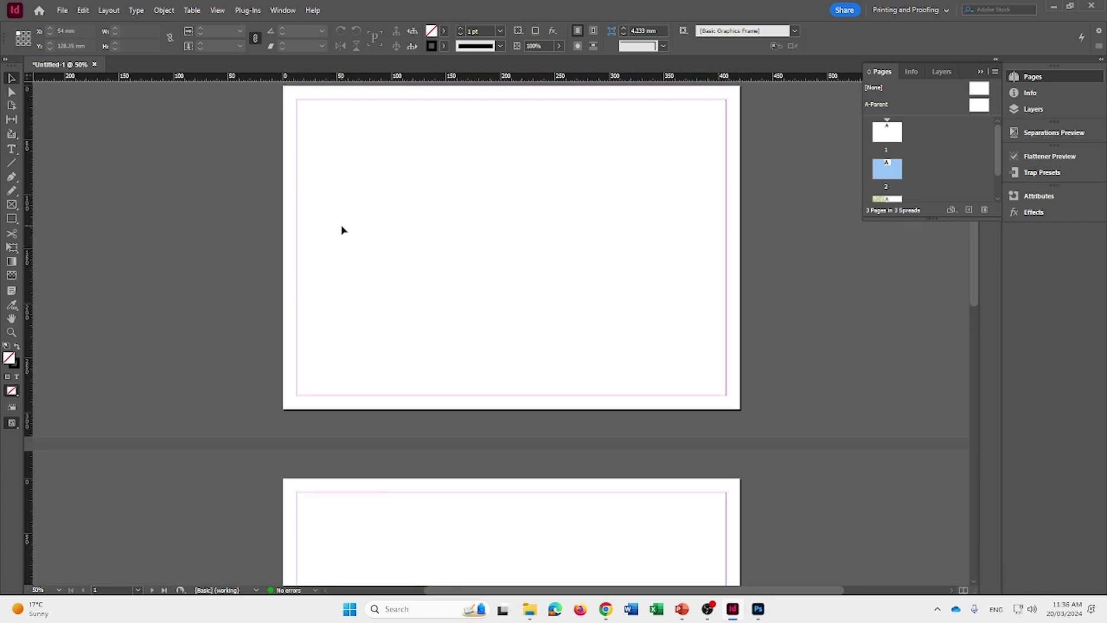
scroll(342, 230, "up", 1)
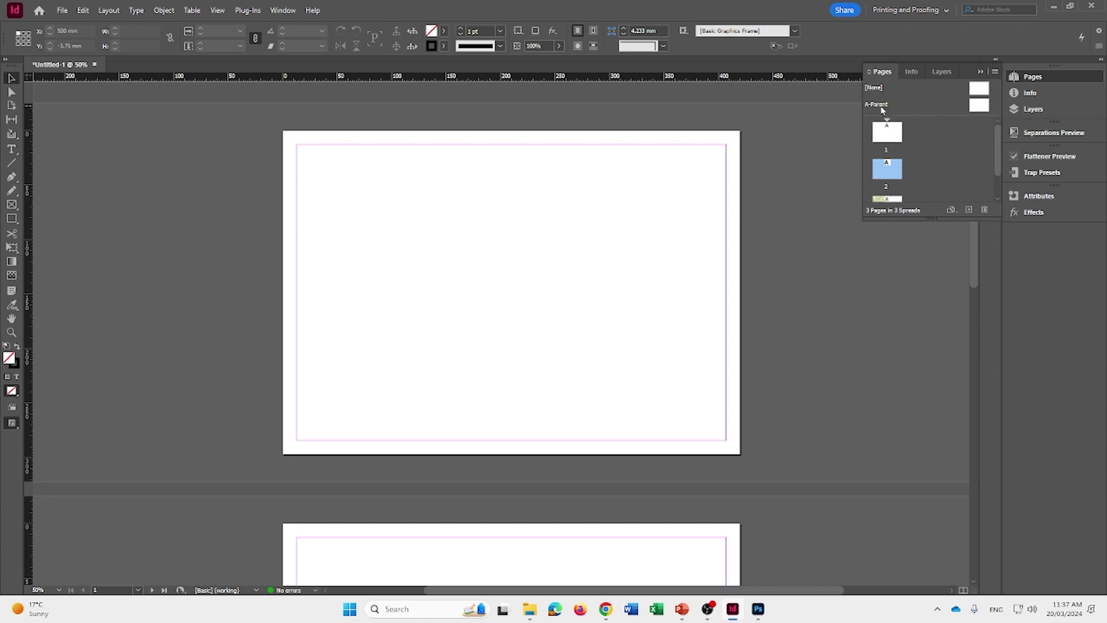
left_click(979, 109)
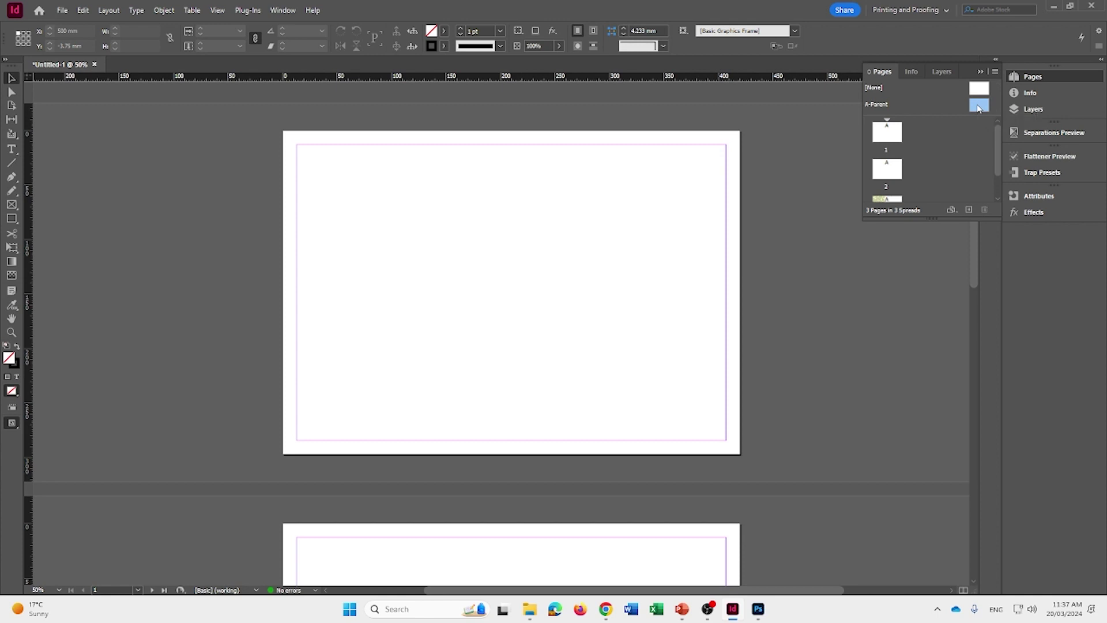
double_click(979, 107)
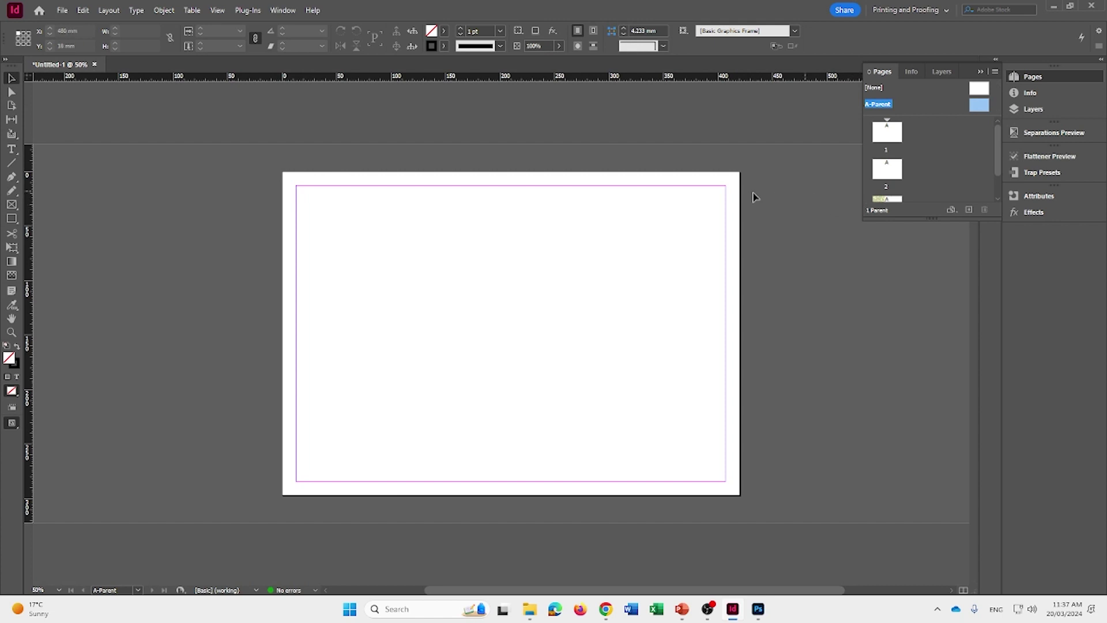
Draw a small text frame at the A-Parent top-left margin and type the author's name.
left_click(12, 150)
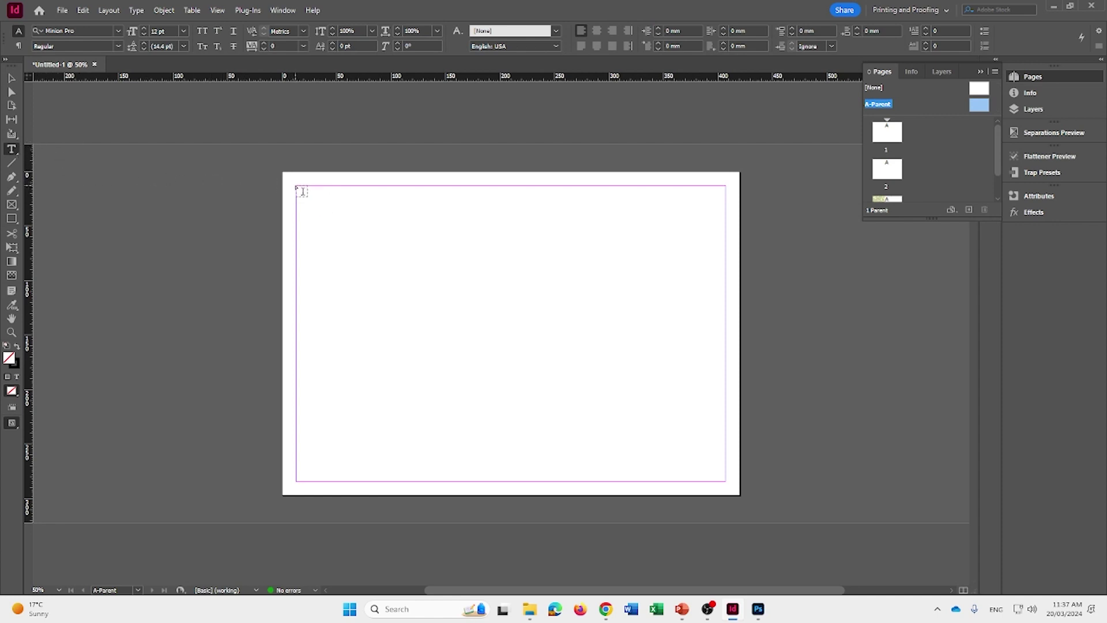
left_click_drag(296, 187, 393, 206)
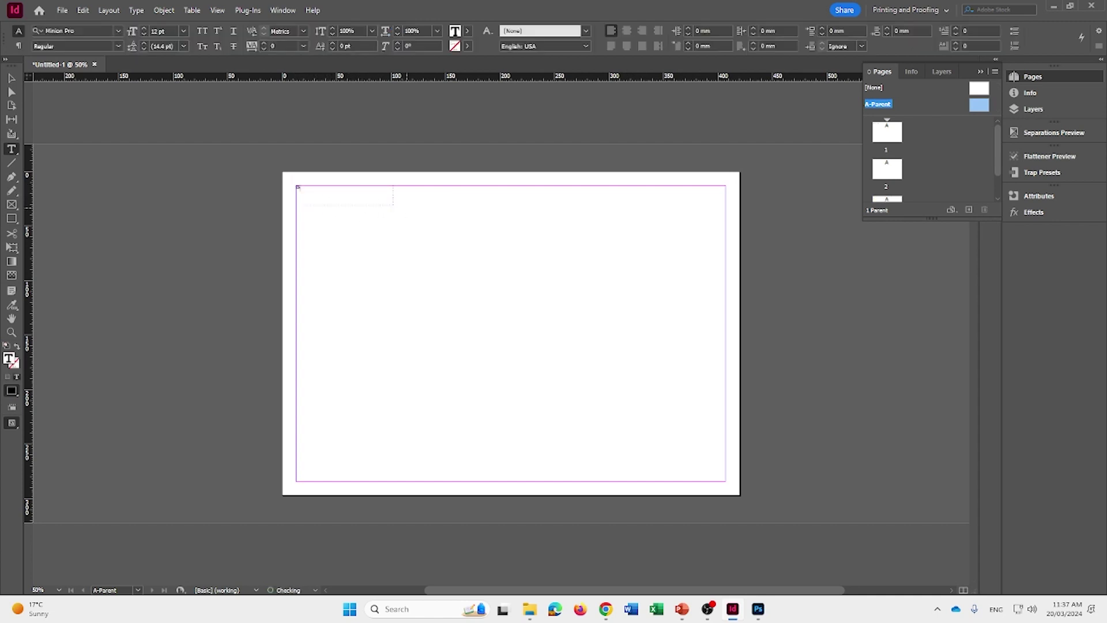
type("ALEX TURNER")
key("Escape")
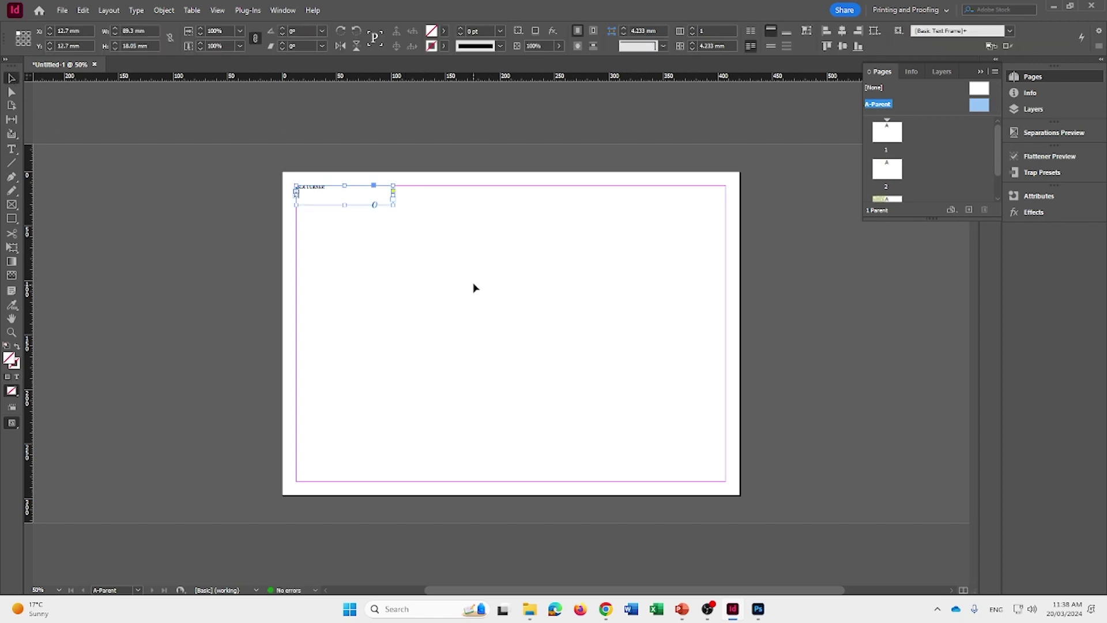
left_click(473, 288)
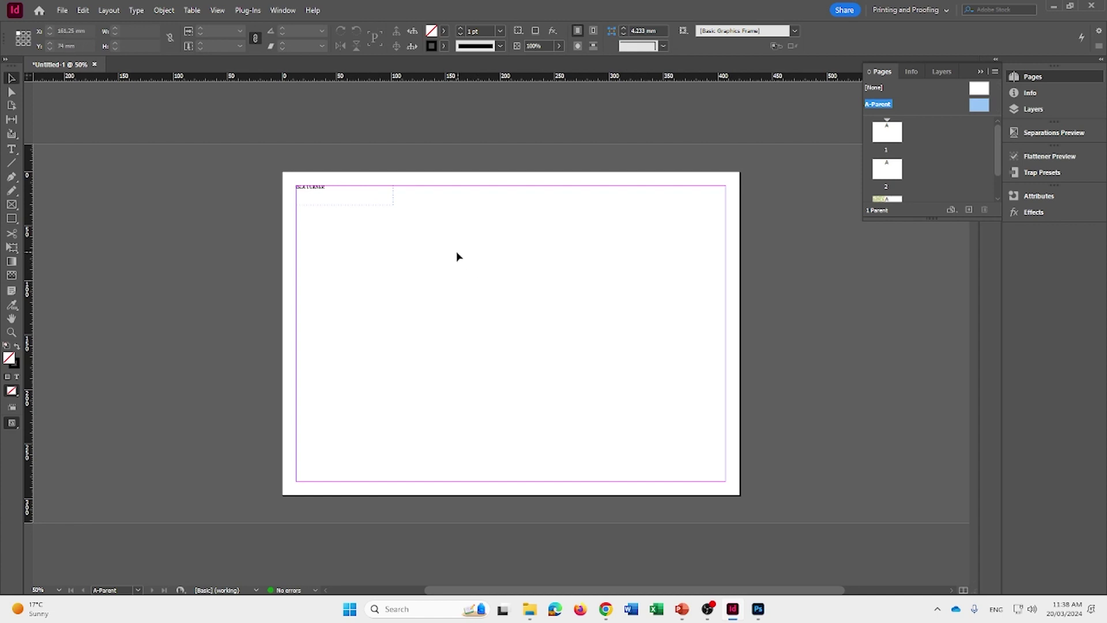
left_click(388, 202)
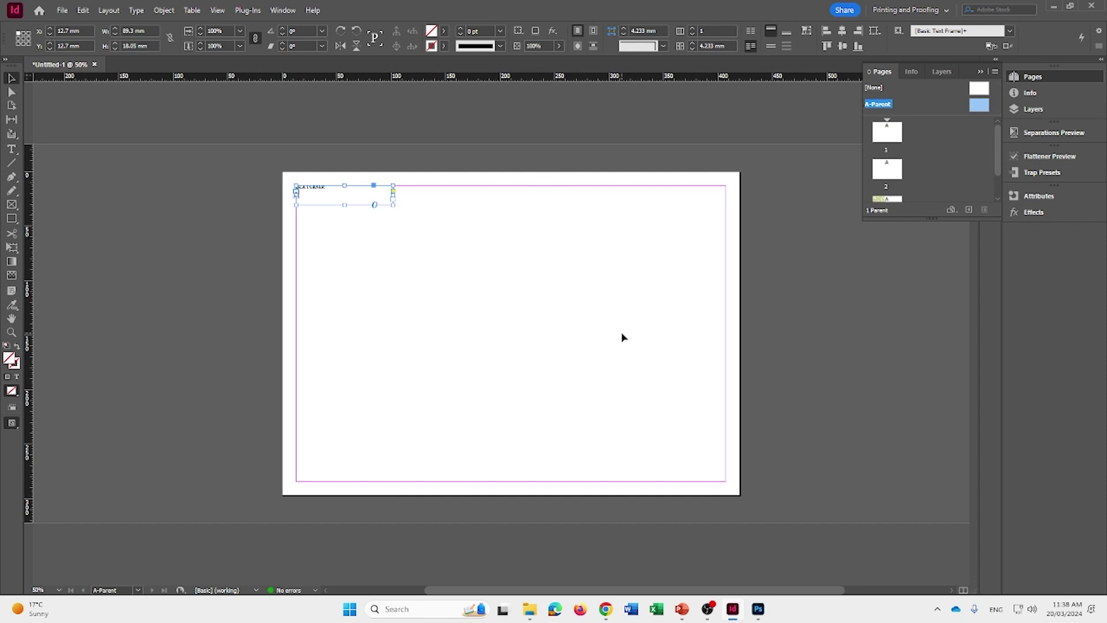
left_click(618, 290)
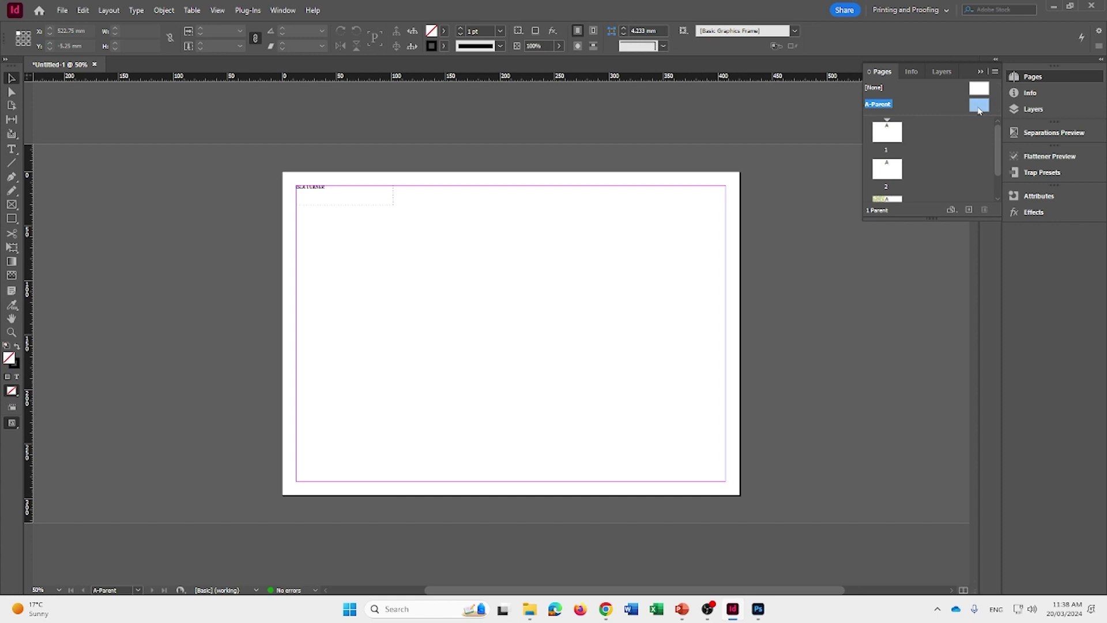
Return to page 1 and scroll through pages 1–3 to check the name line.
double_click(886, 133)
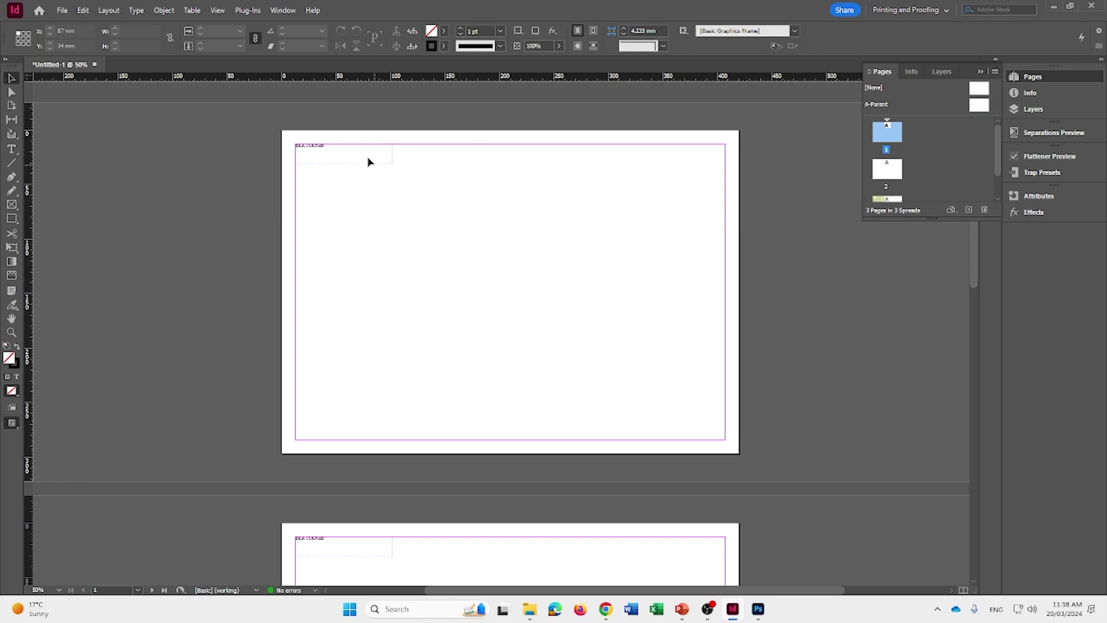
scroll(352, 152, "down", 5)
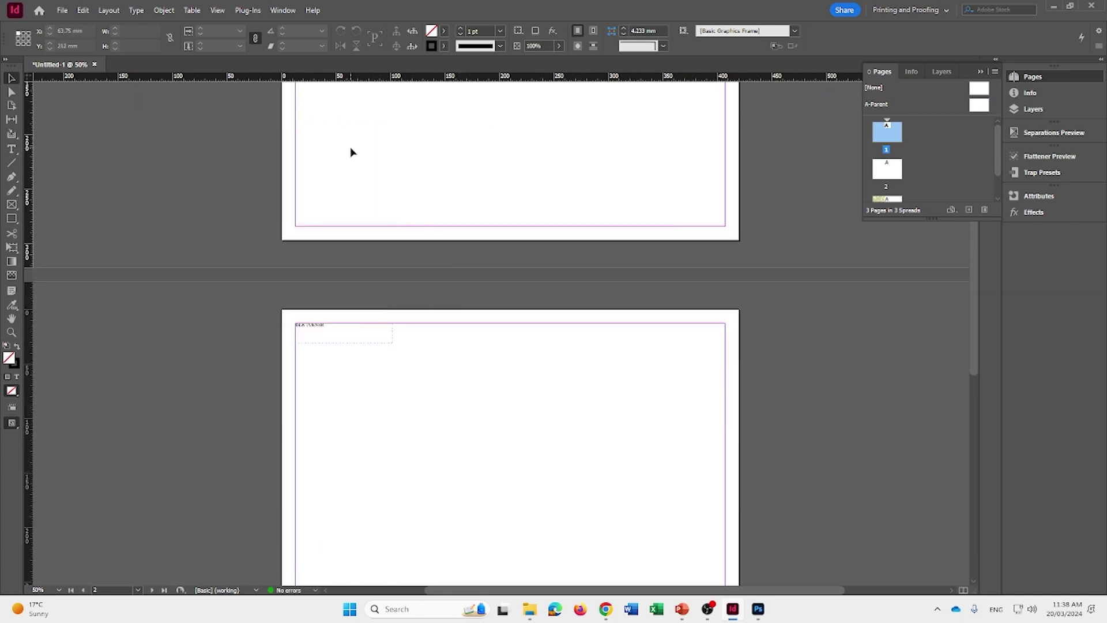
scroll(352, 150, "down", 4)
scroll(353, 147, "down", 2)
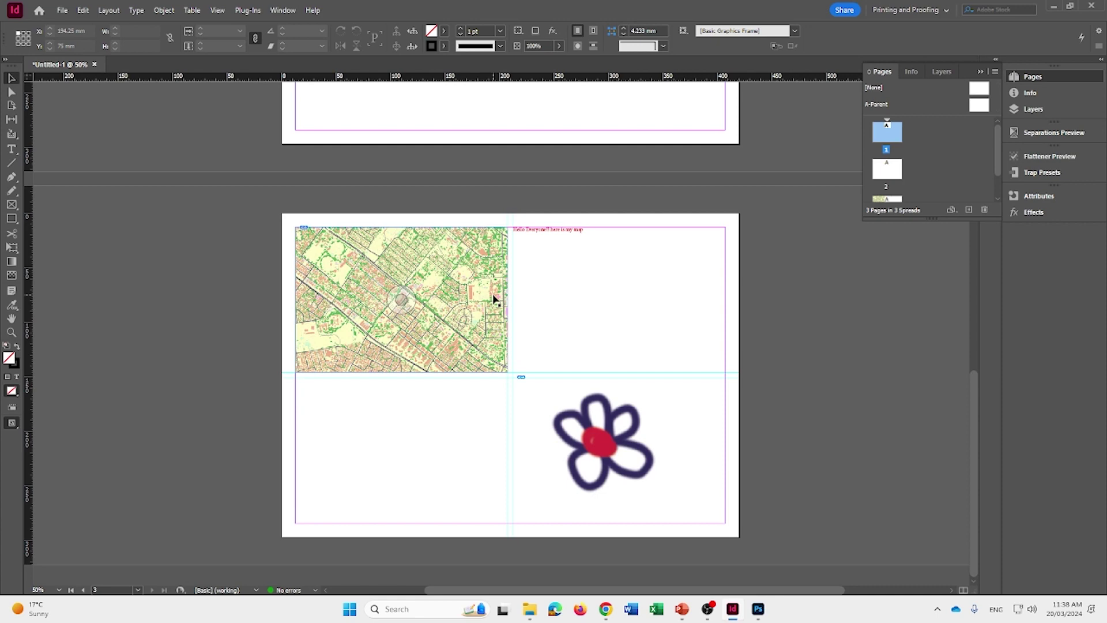
scroll(484, 277, "up", 10)
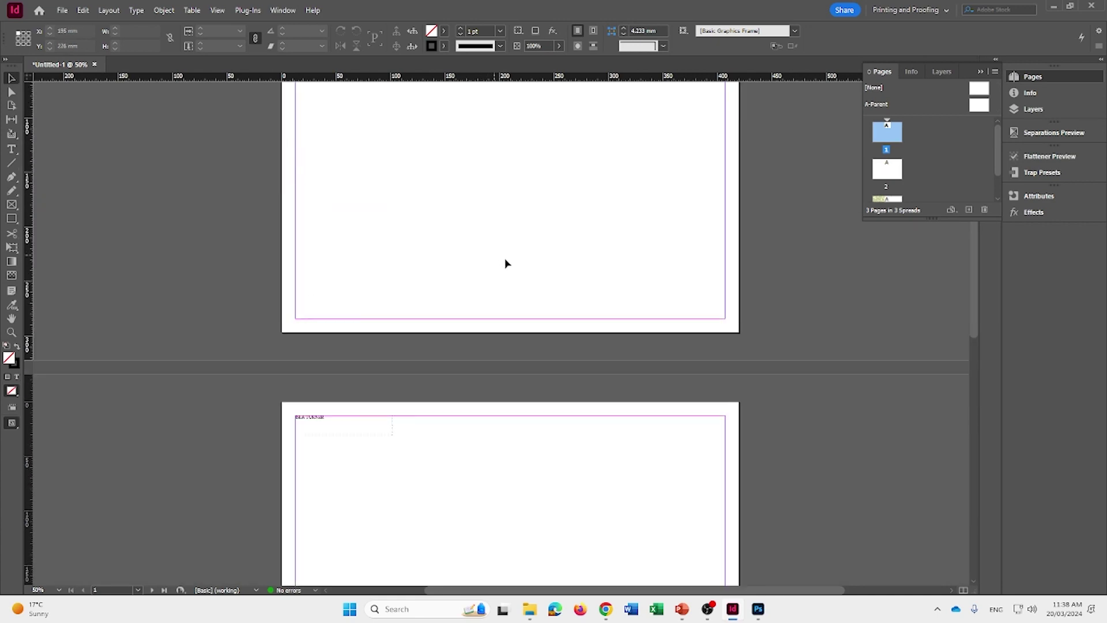
scroll(505, 264, "down", 5)
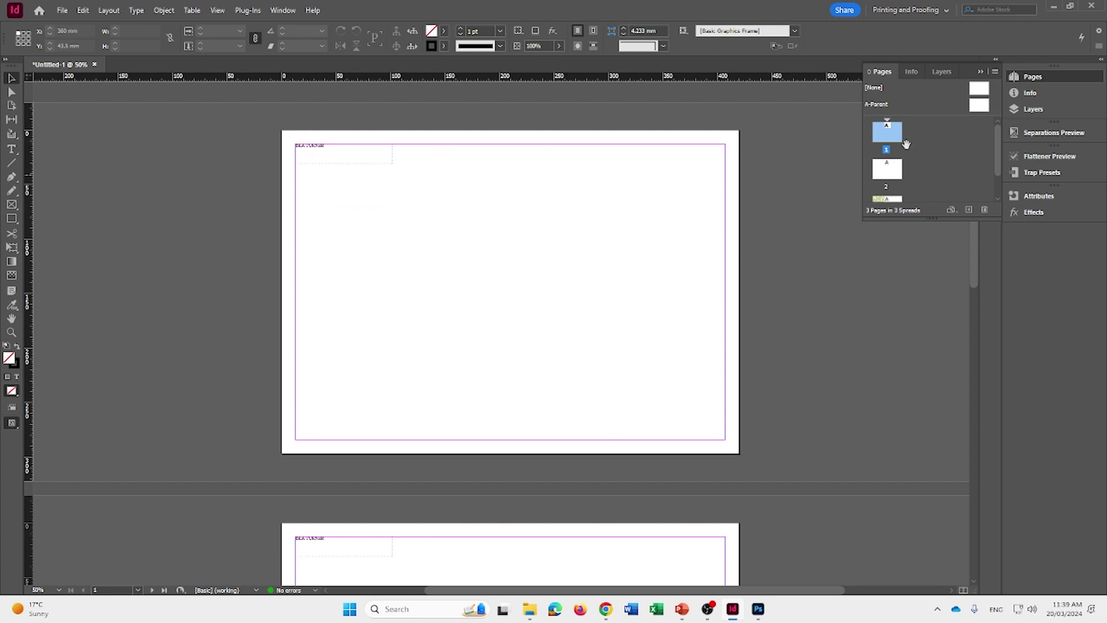
Apply the [None] parent to page 1, then scroll through pages 2 and 3.
left_click(976, 90)
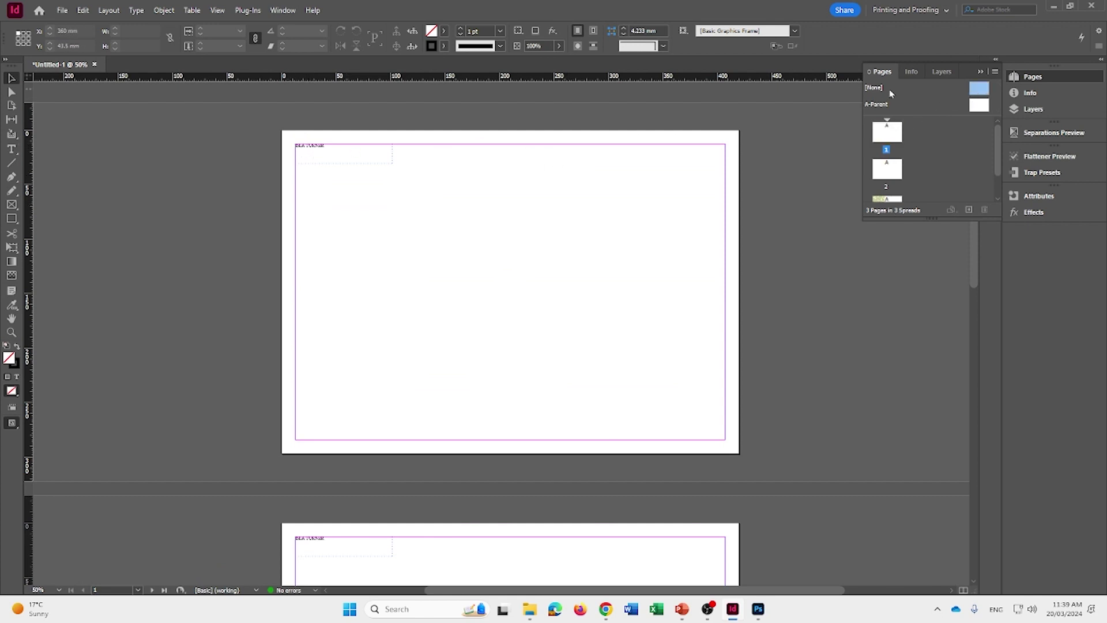
left_click_drag(980, 91, 888, 133)
scroll(798, 375, "down", 6)
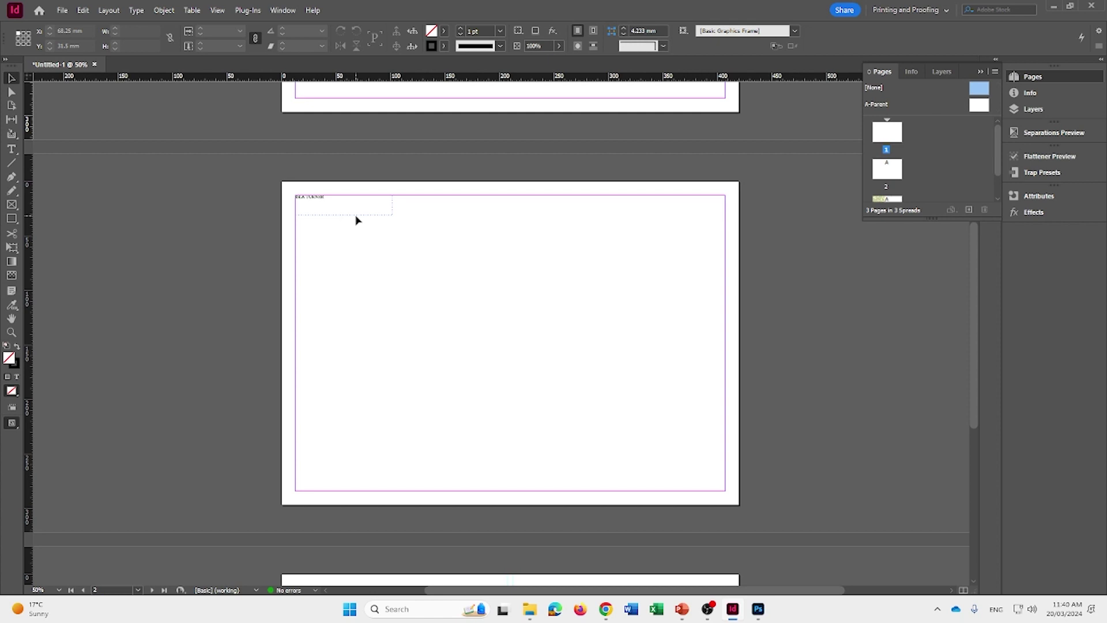
scroll(388, 228, "down", 1)
scroll(391, 230, "up", 1)
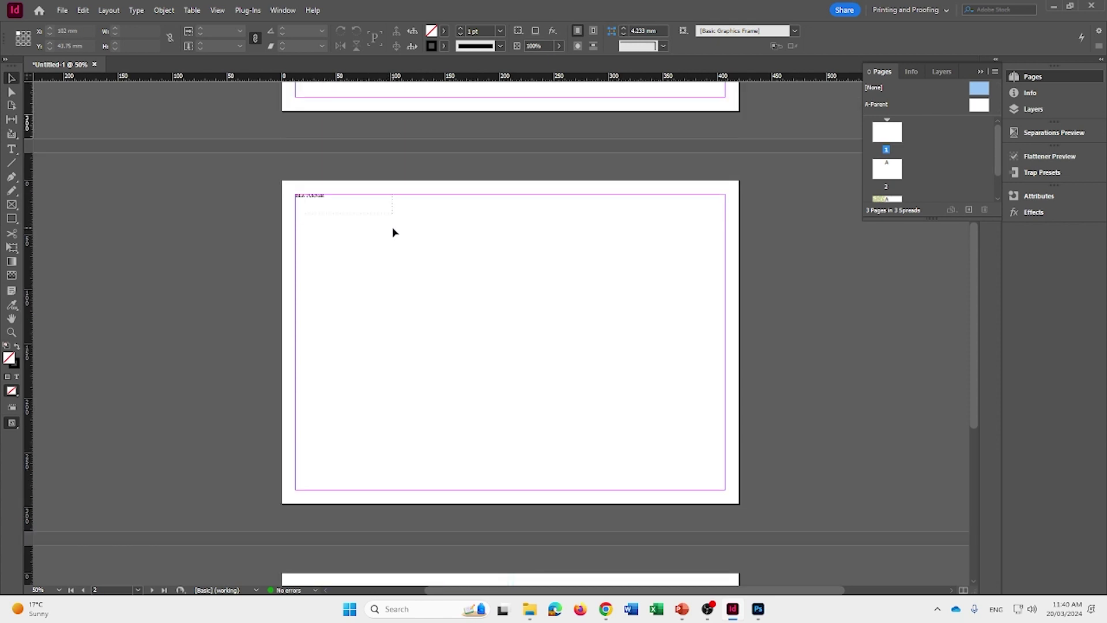
scroll(392, 230, "up", 1)
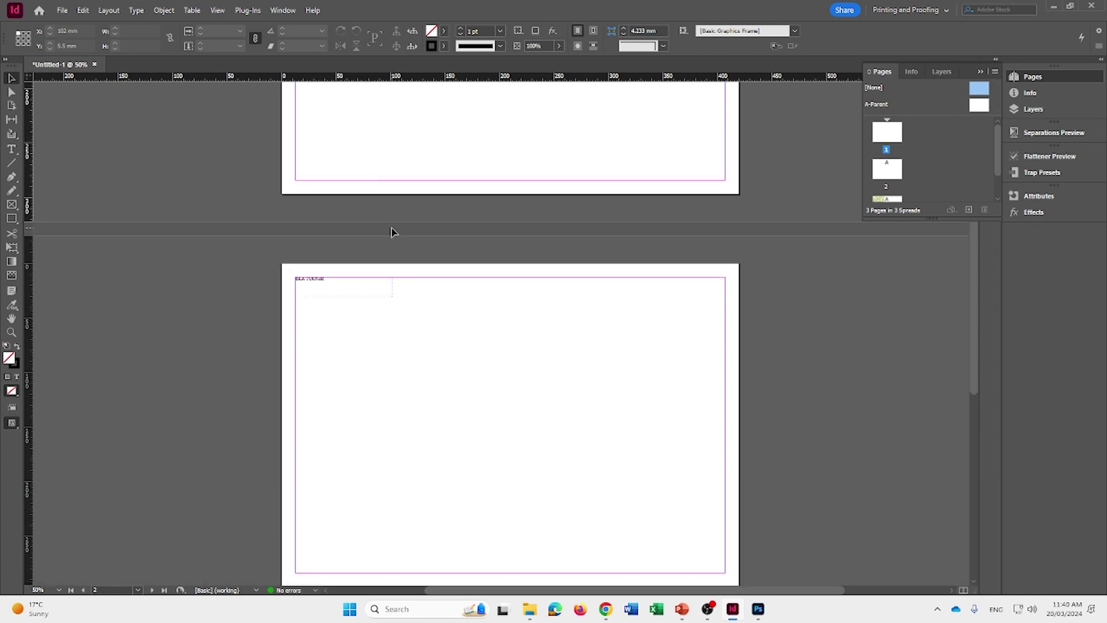
scroll(390, 226, "down", 5)
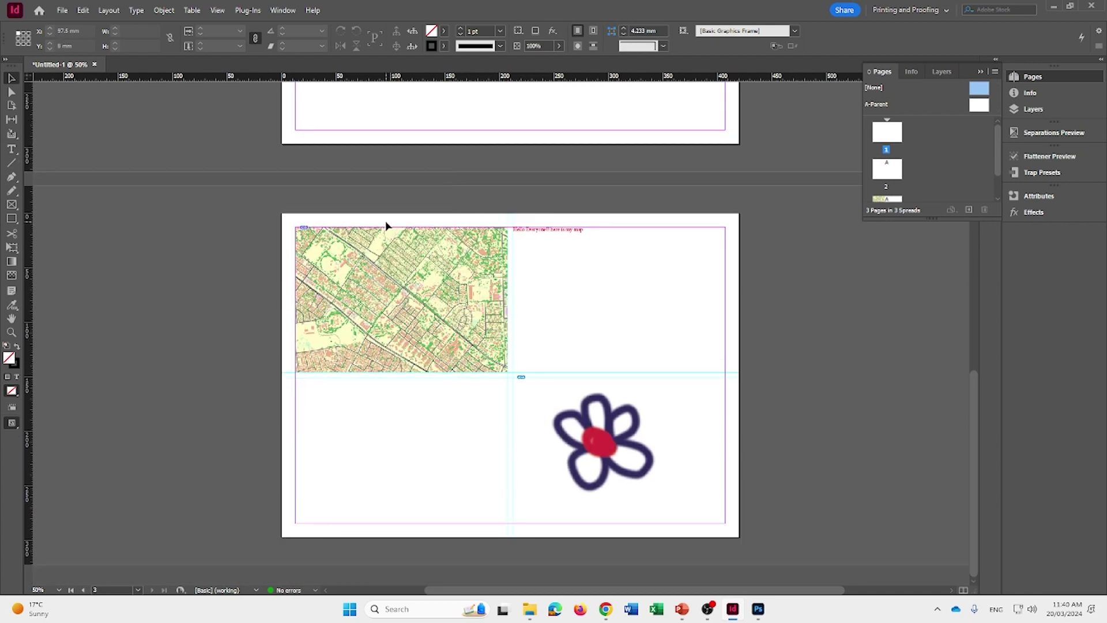
Append the nonsense word 'datahgjh' after 'here is my map' and select the whole red line.
double_click(598, 228)
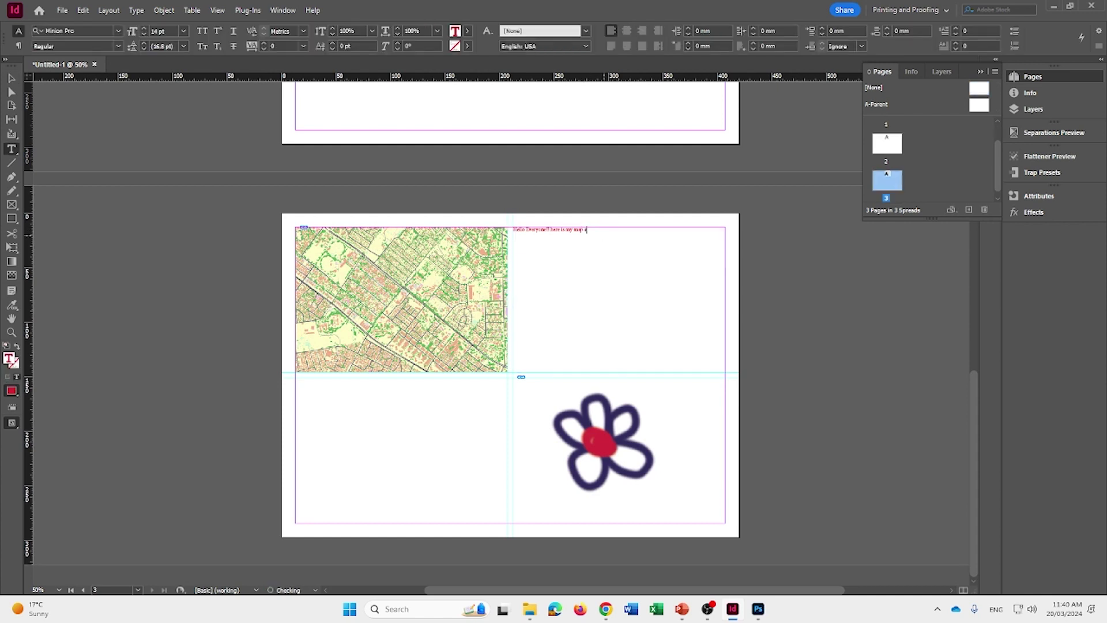
type("datahgjh")
left_click_drag(613, 229, 513, 229)
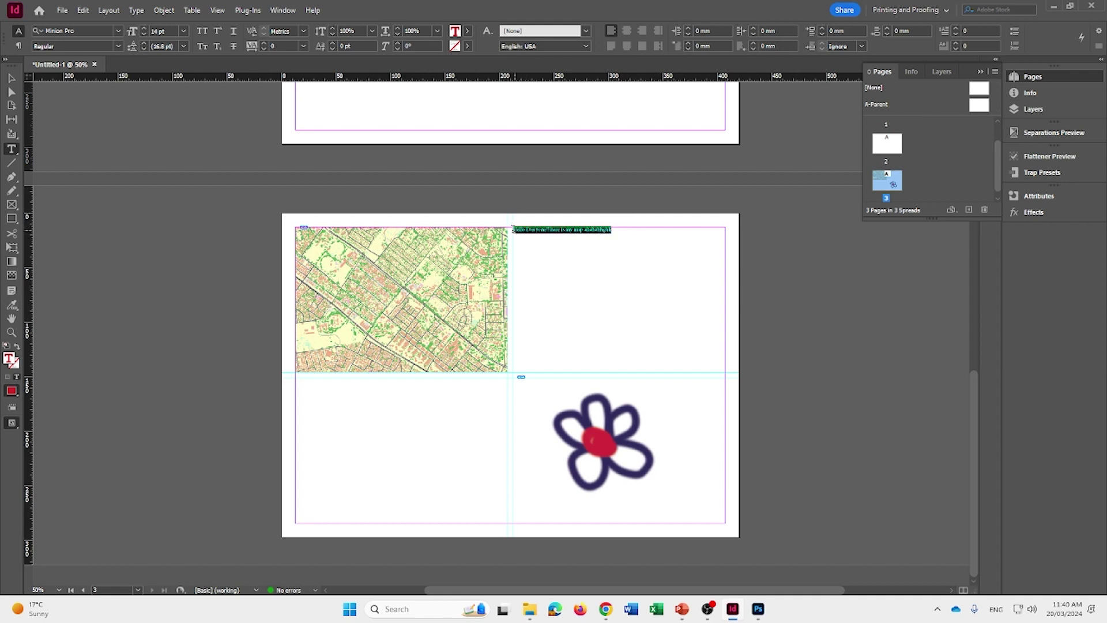
Run Check Spelling on the selected red line, replacing 'here' with 'Here', then close the checker.
right_click(542, 233)
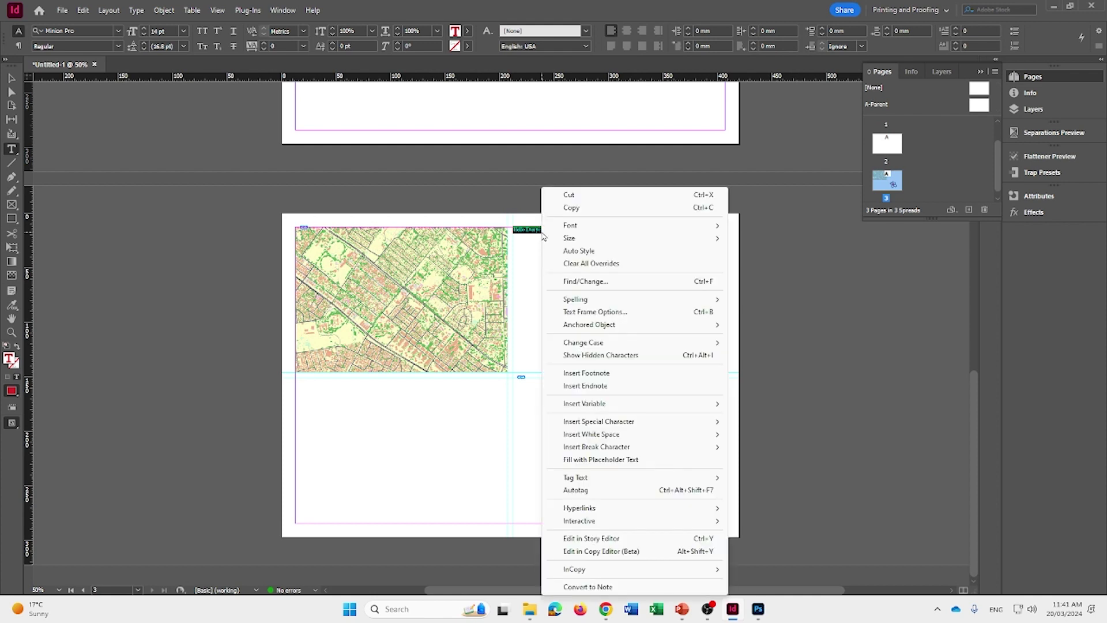
mouse_move(600, 301)
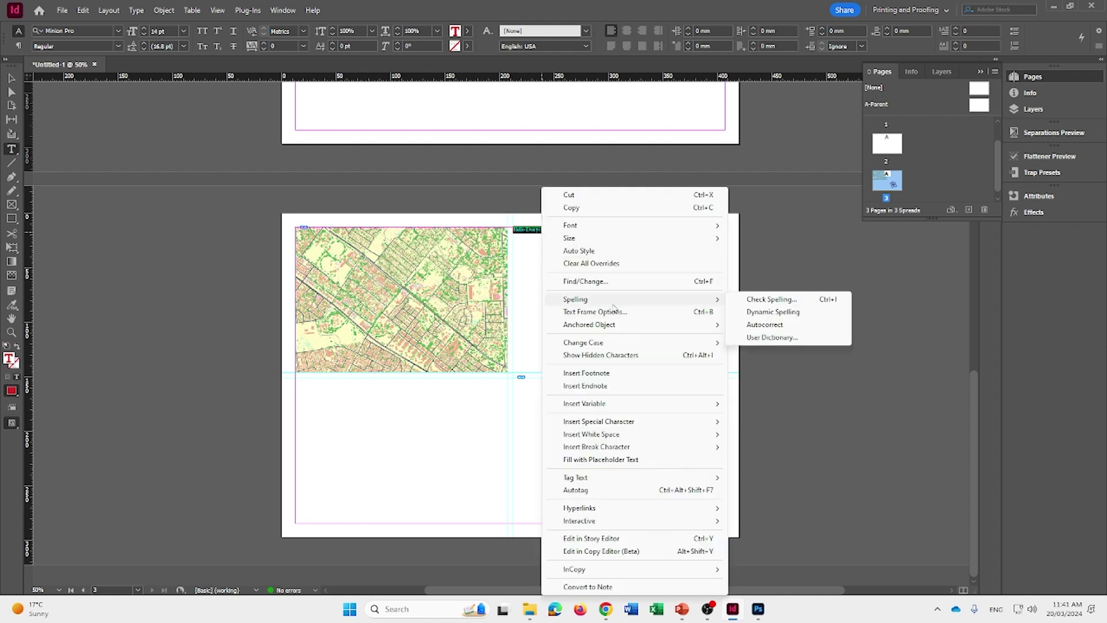
left_click(772, 299)
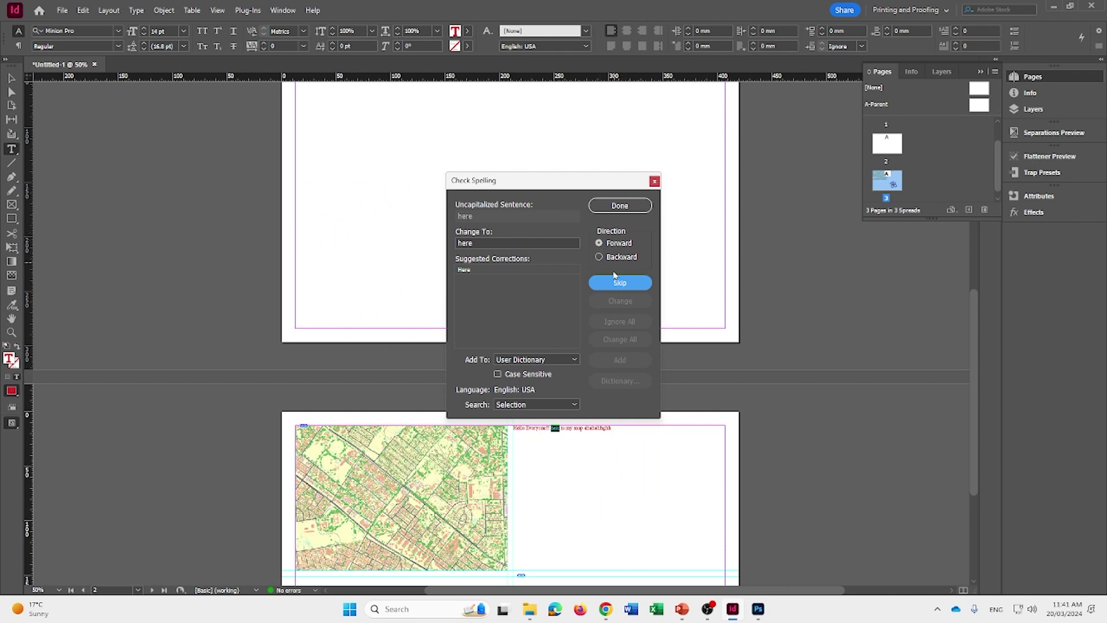
left_click(471, 271)
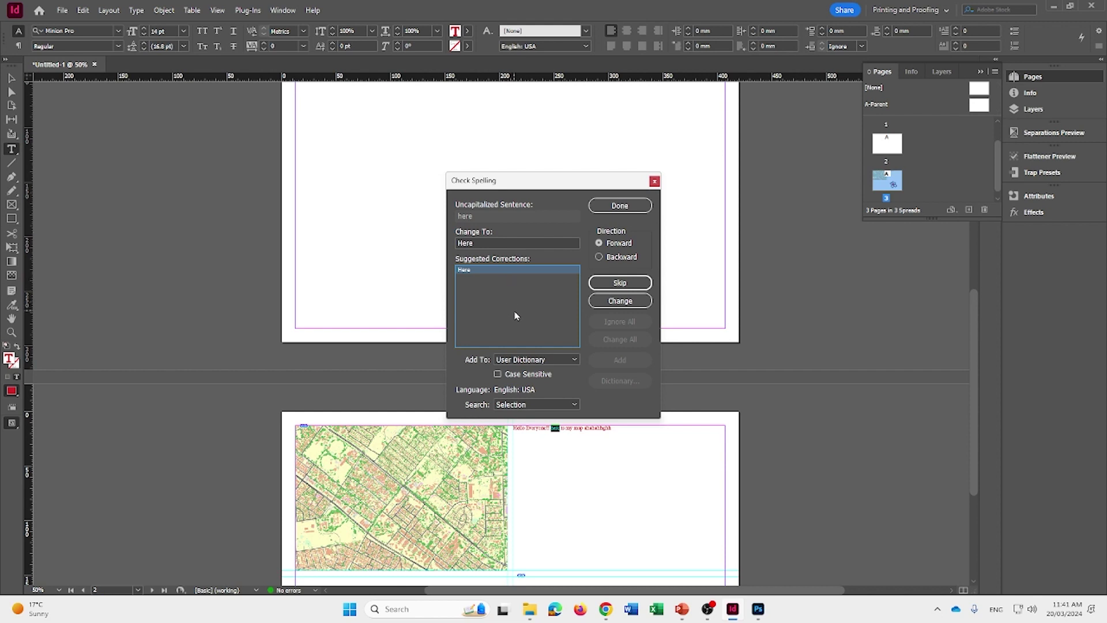
left_click(621, 301)
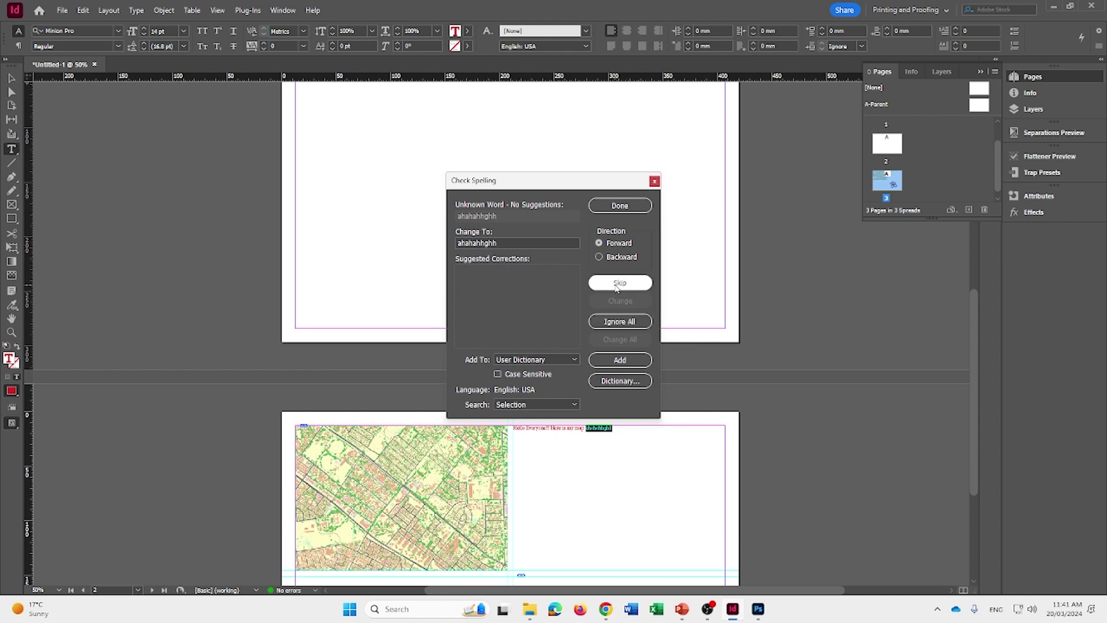
left_click(621, 206)
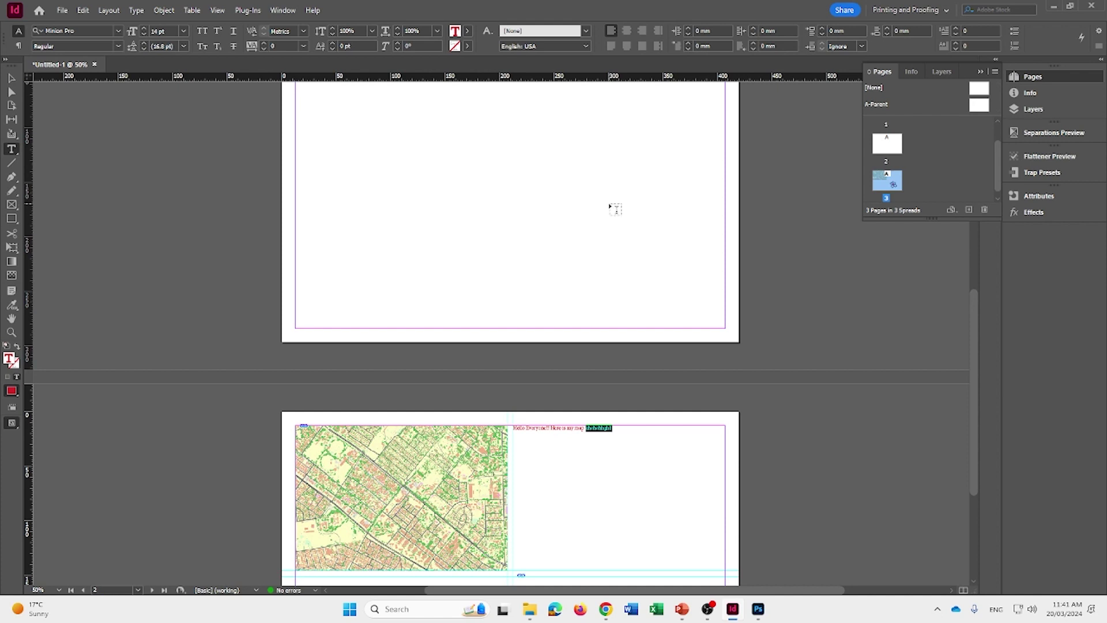
scroll(623, 210, "down", 1)
scroll(622, 209, "up", 1)
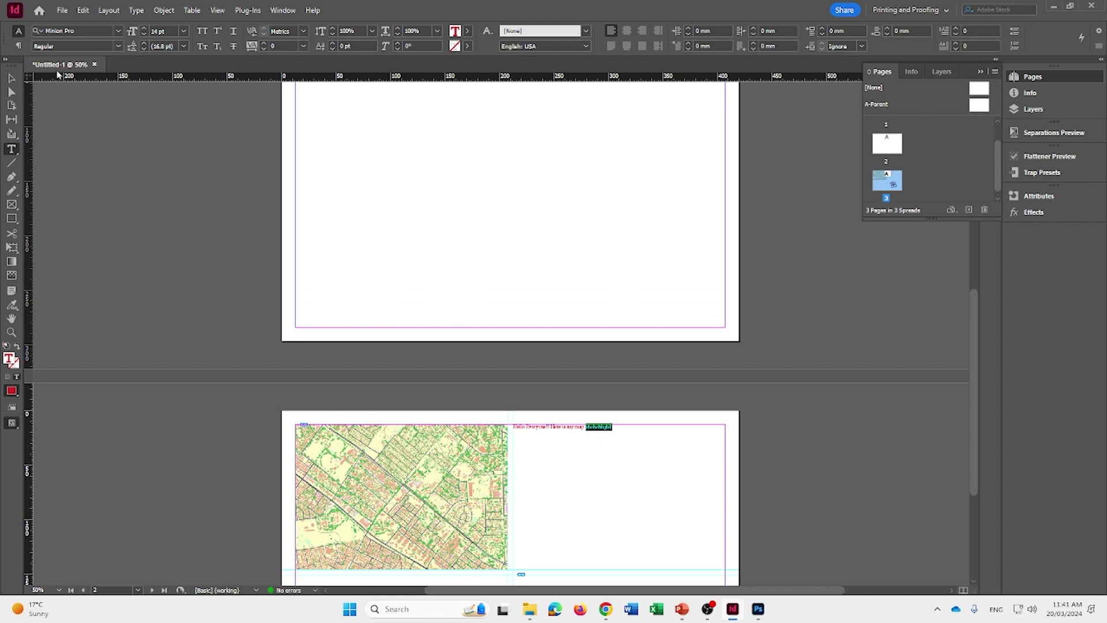
key("Escape")
left_click(597, 265)
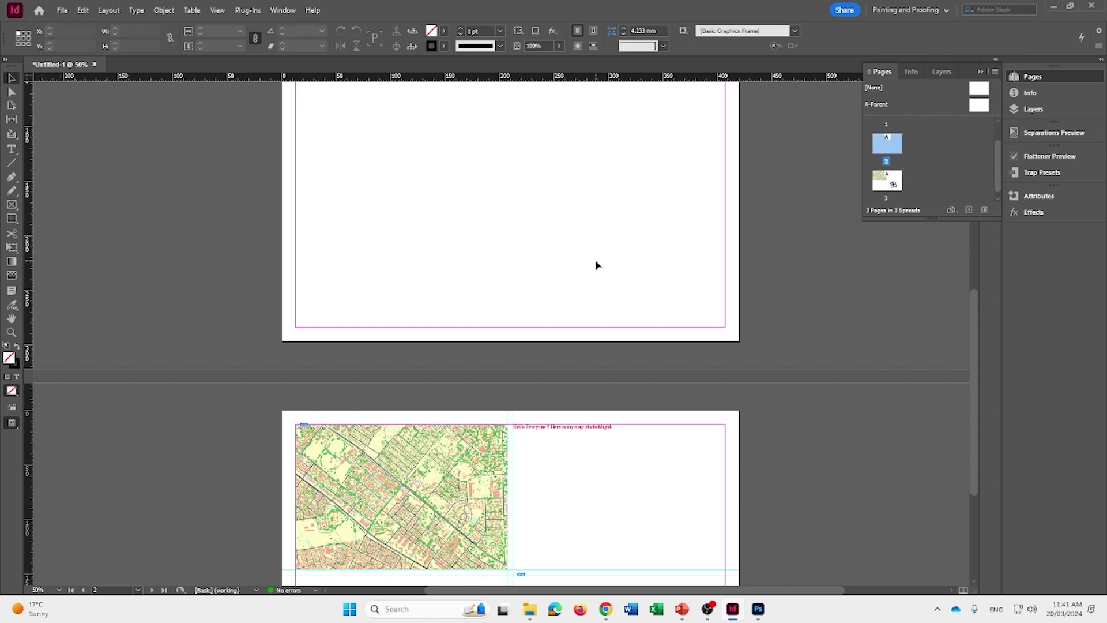
scroll(597, 229, "down", 1)
scroll(596, 228, "up", 1)
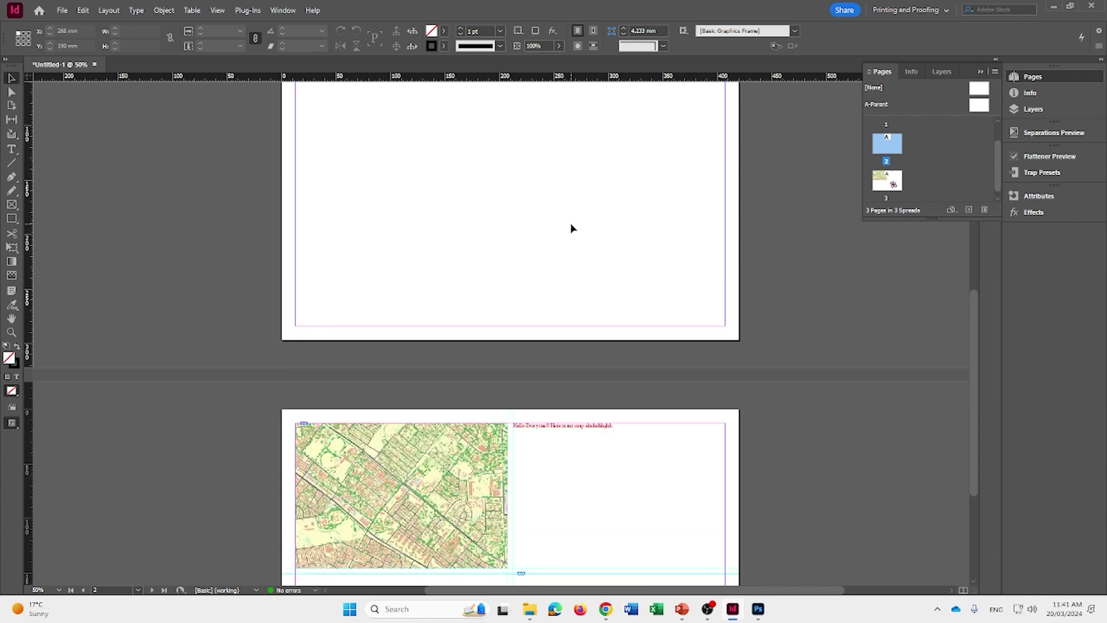
left_click(629, 426)
scroll(312, 205, "down", 5)
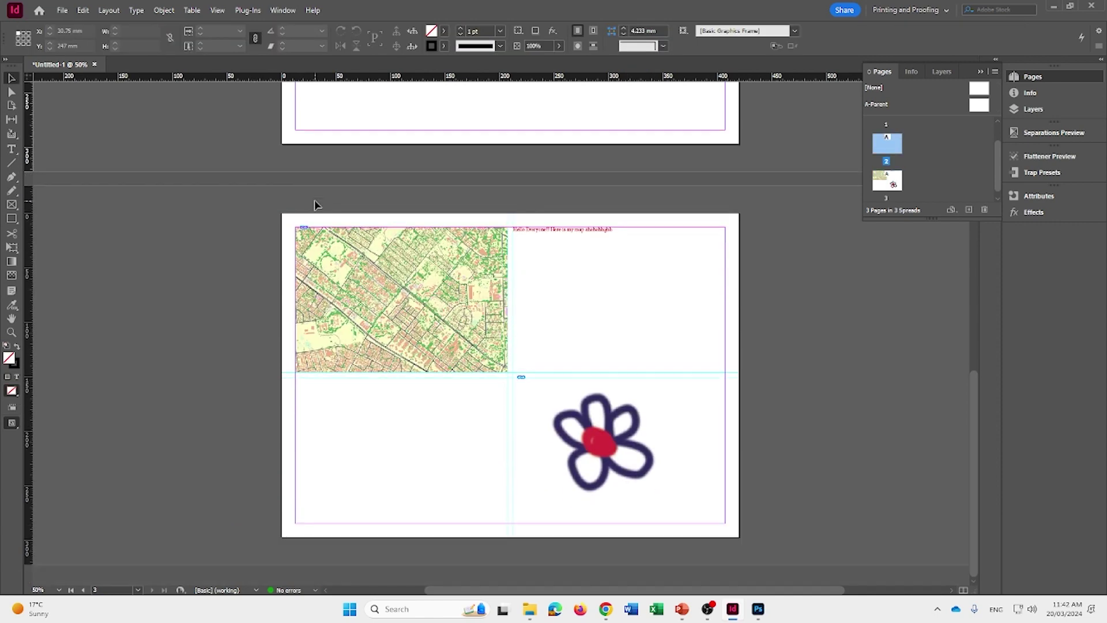
scroll(315, 205, "up", 6)
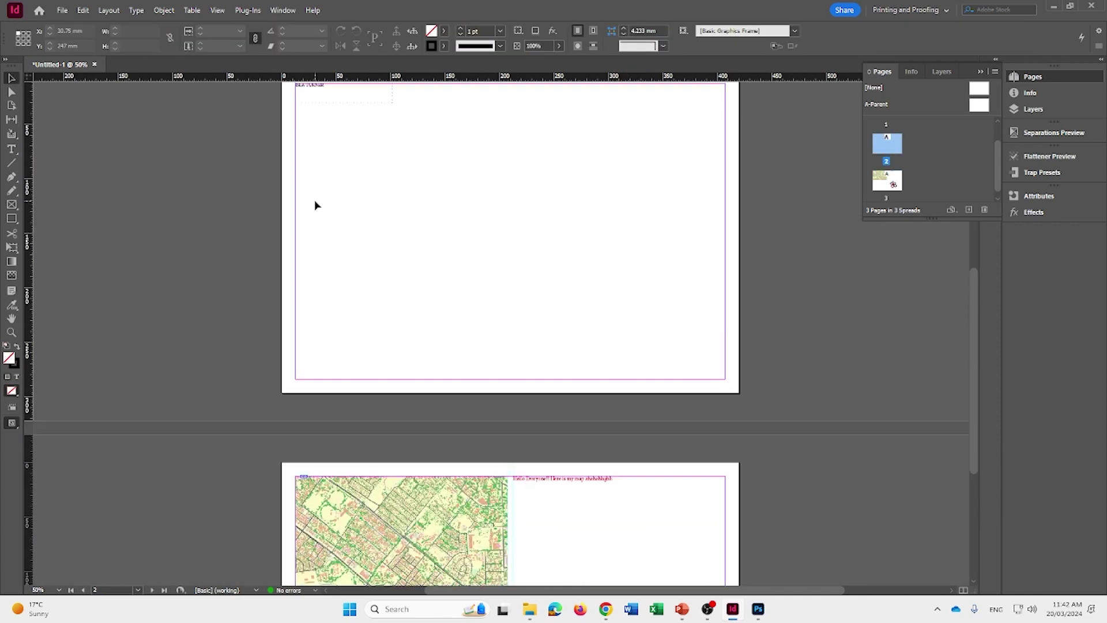
scroll(315, 205, "up", 10)
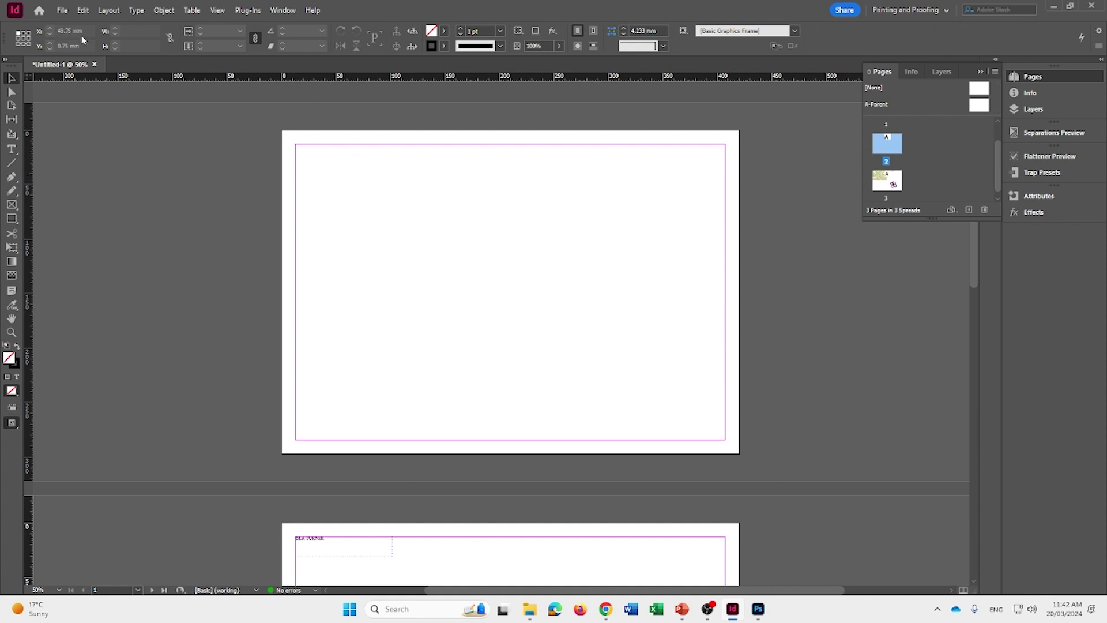
Start File > Package, agree to save first, and point the Save As dialog at Downloads.
left_click(62, 10)
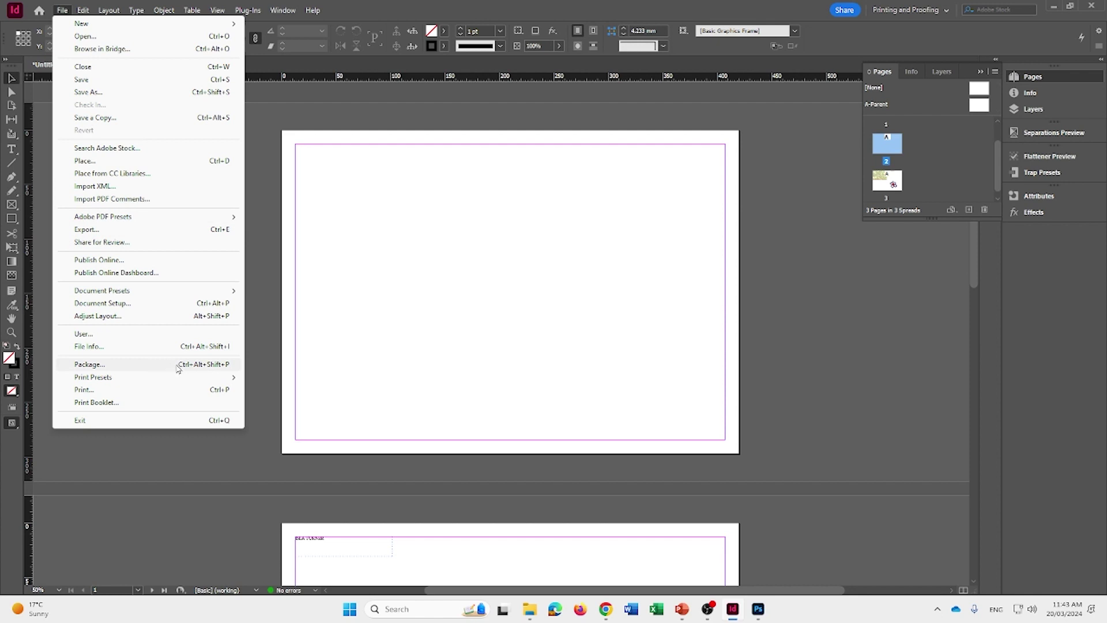
left_click(177, 368)
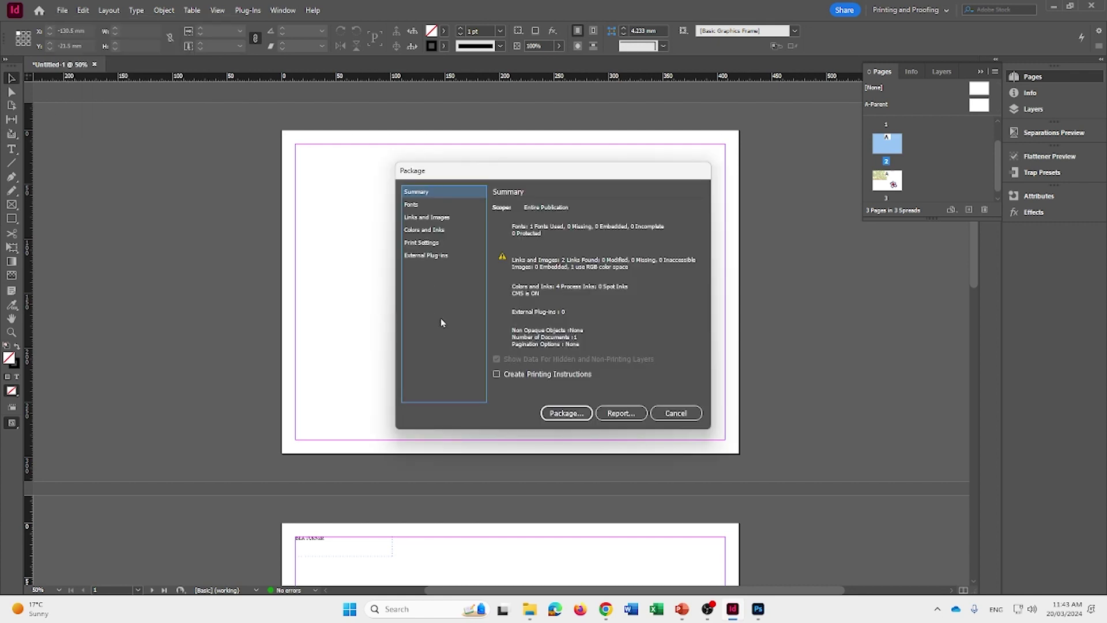
left_click(566, 415)
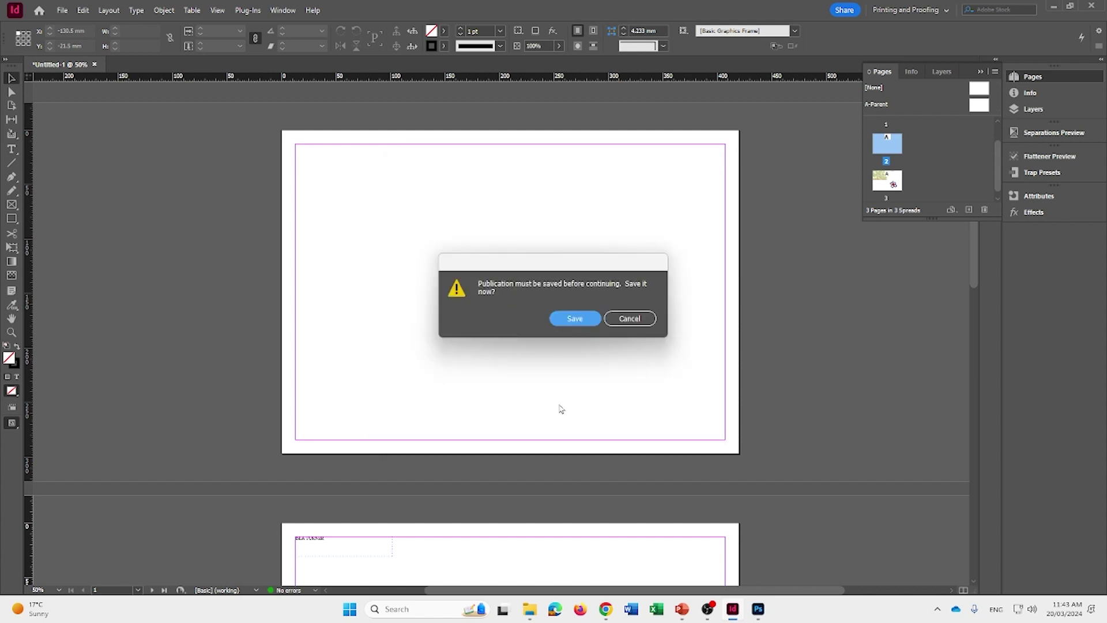
left_click(574, 319)
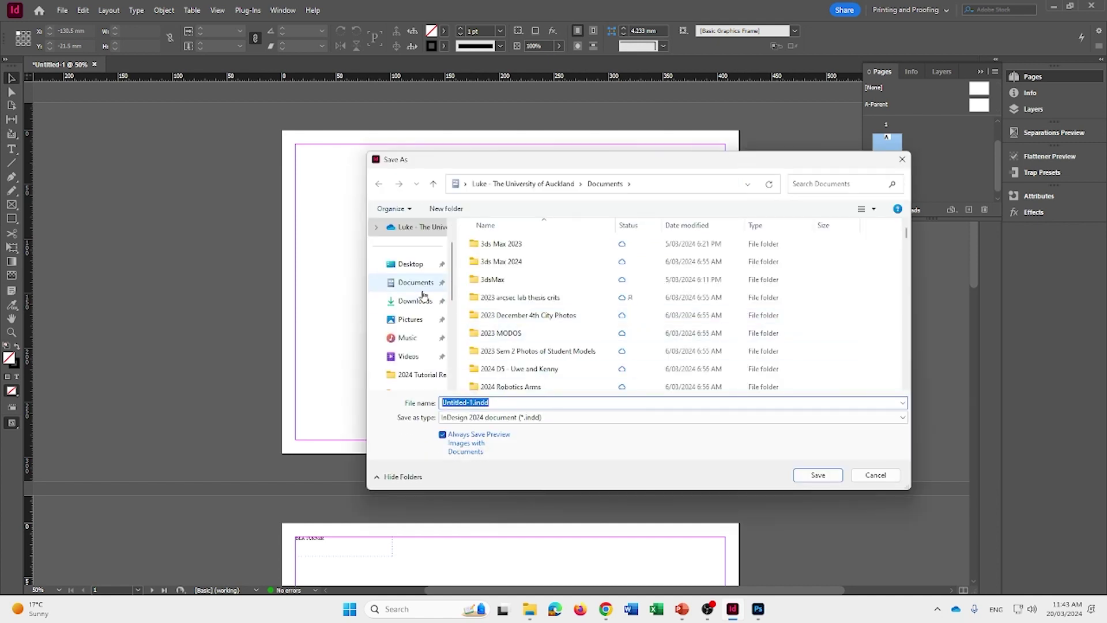
left_click(420, 299)
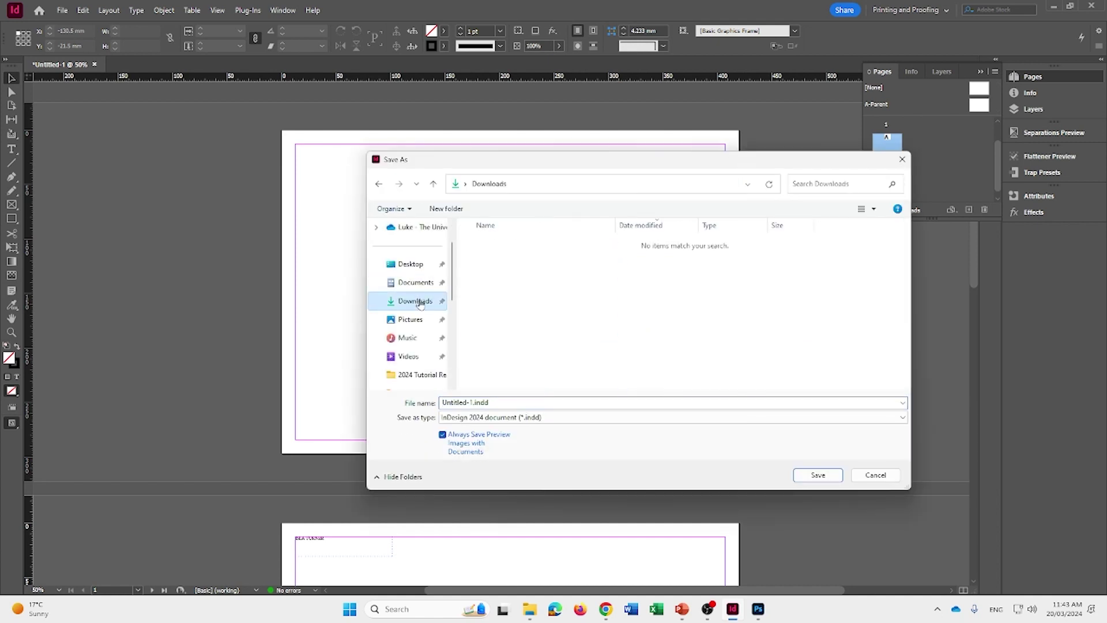
Save Untitled-1.indd to Downloads, then cancel the Package Publication folder dialog.
left_click(806, 477)
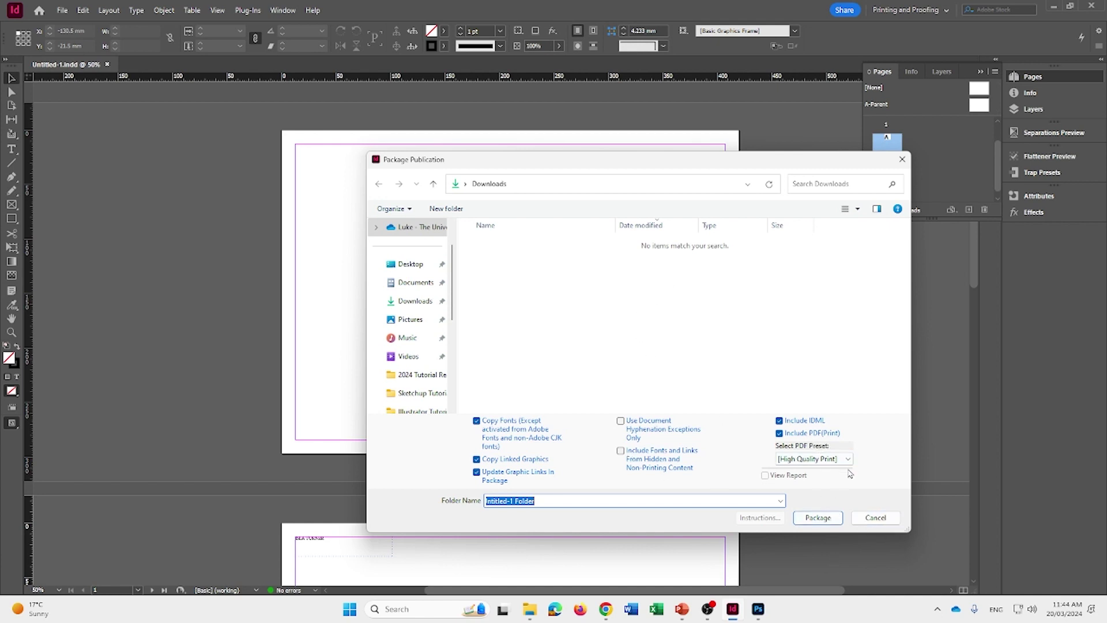
left_click(875, 518)
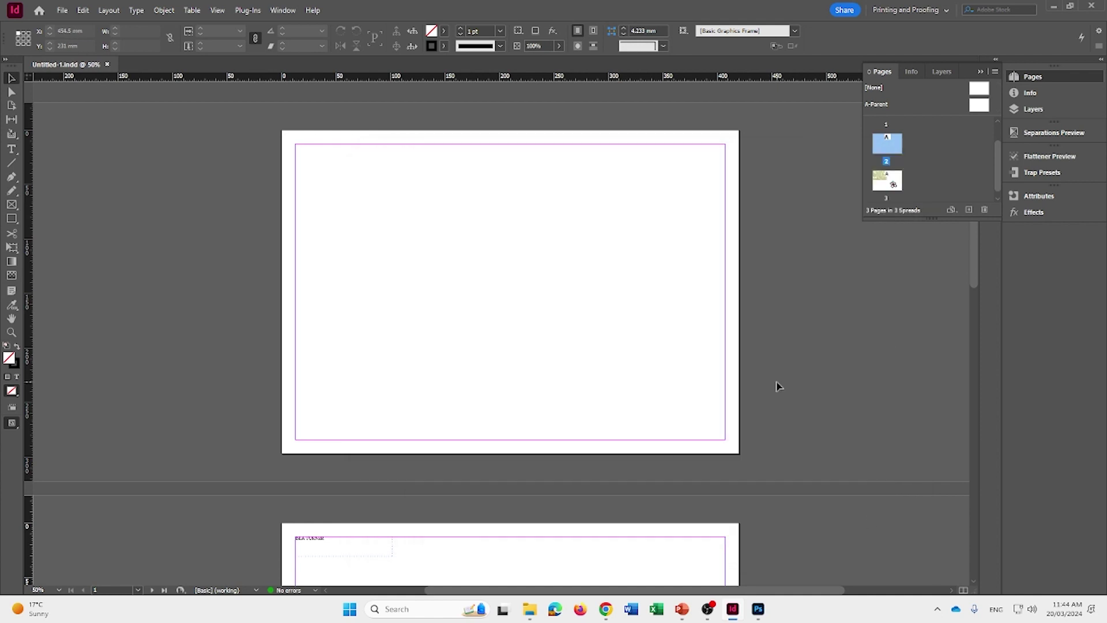
scroll(779, 391, "down", 1)
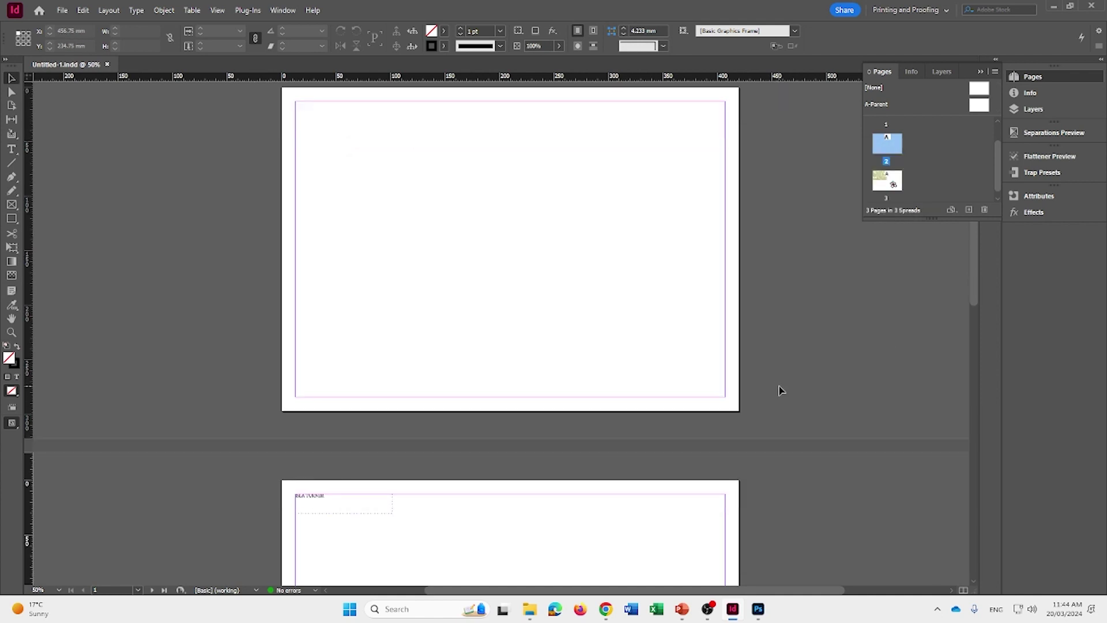